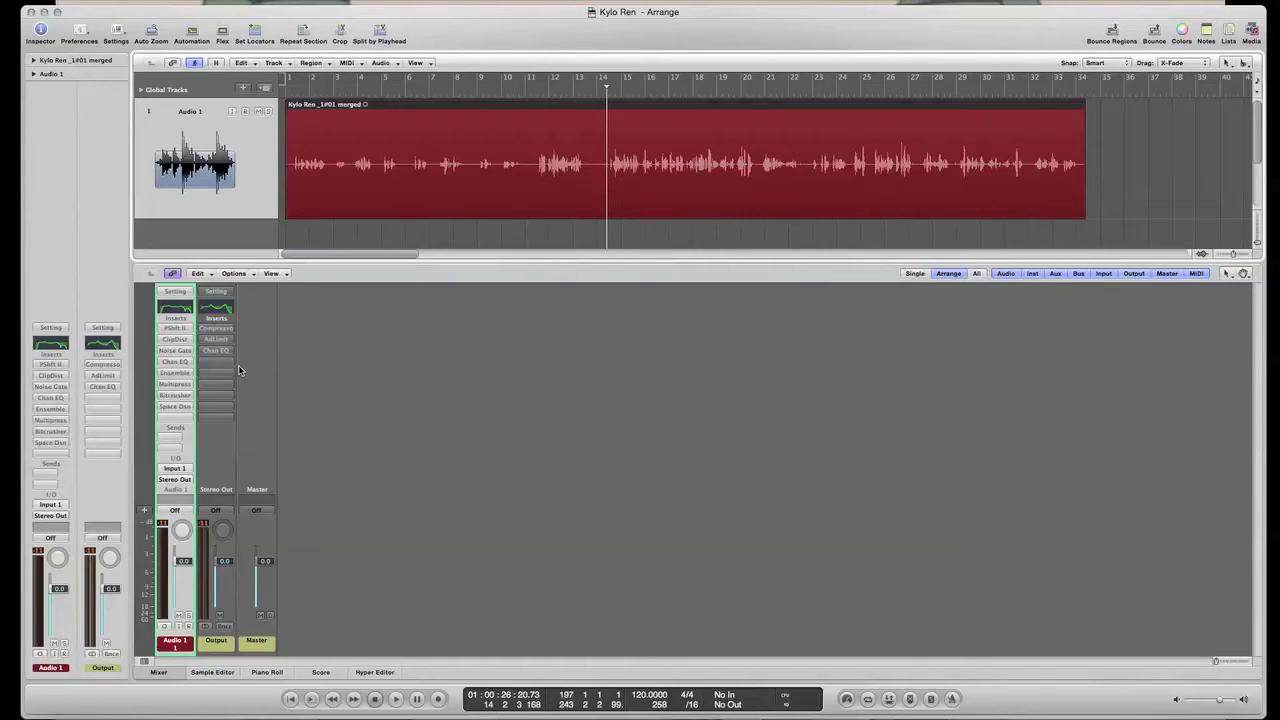
# Open the Pitch Shifter II insert on Audio 1, take it out of bypass and play the voice from the start.
pyautogui.click(176, 330)
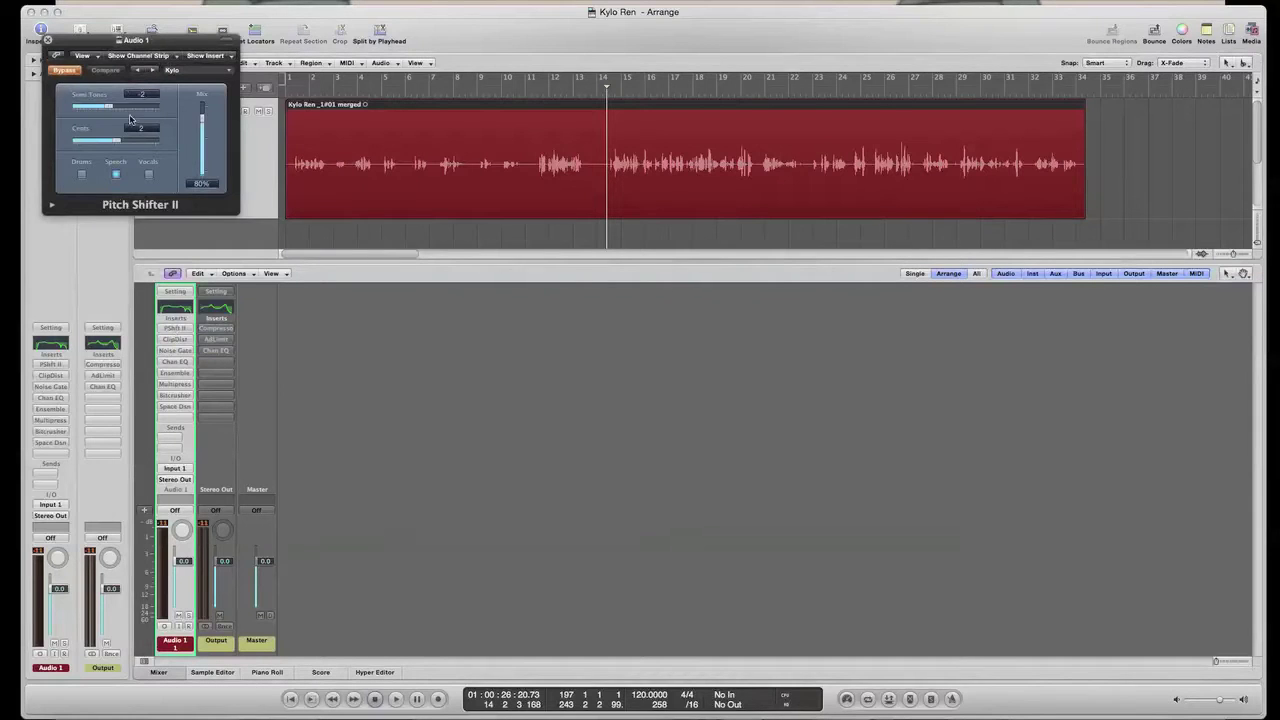
pyautogui.moveTo(105, 41); pyautogui.dragTo(1112, 292)
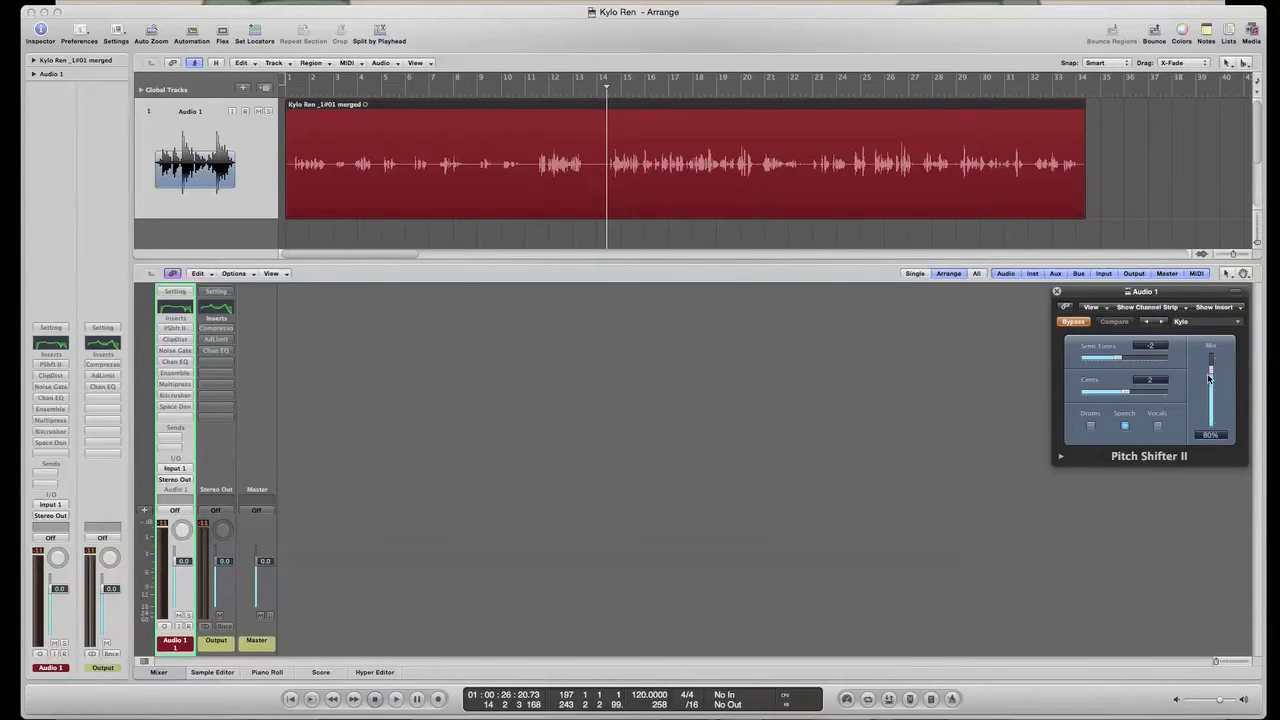
pyautogui.press('Return')
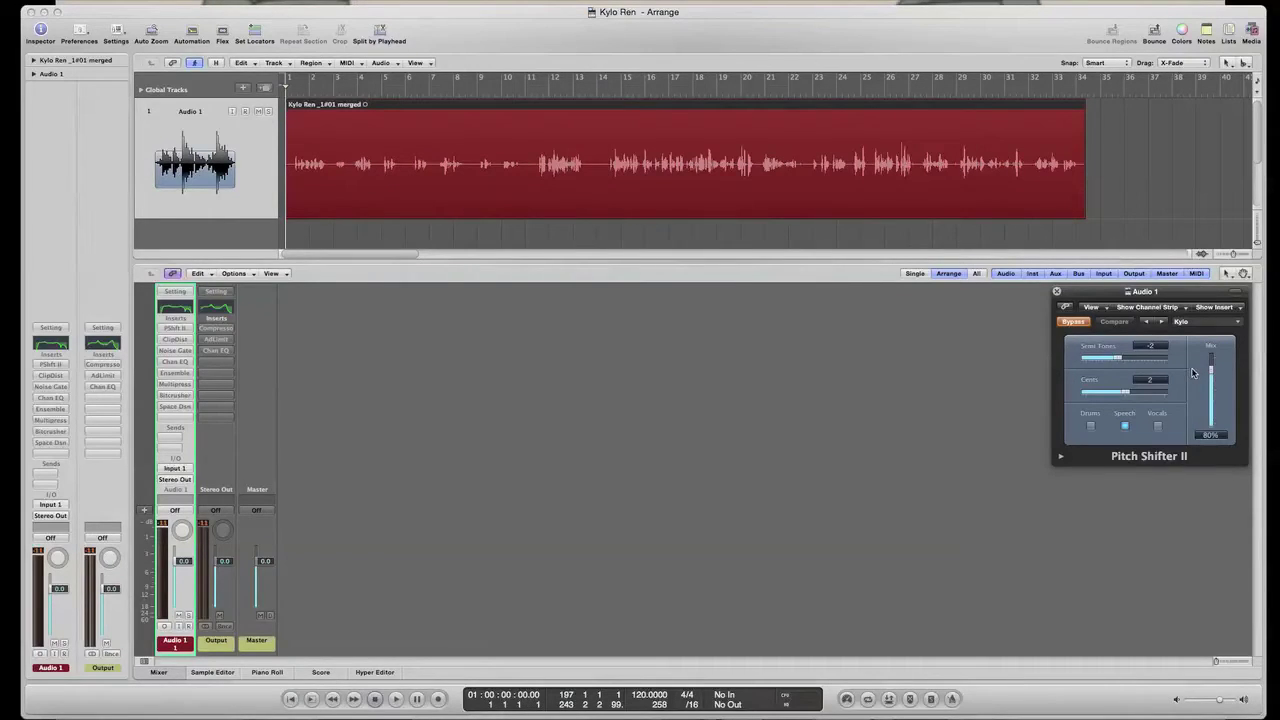
pyautogui.click(1073, 322)
pyautogui.click(1143, 353)
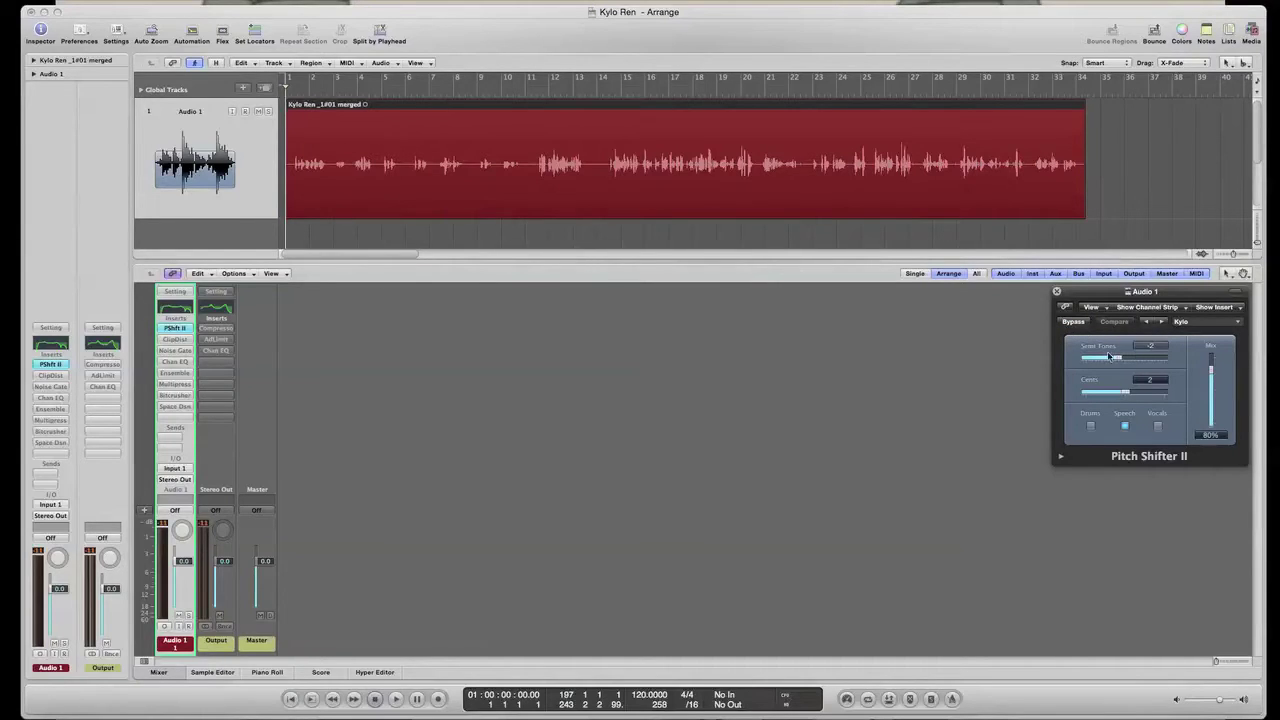
pyautogui.click(1135, 391)
pyautogui.press('space')
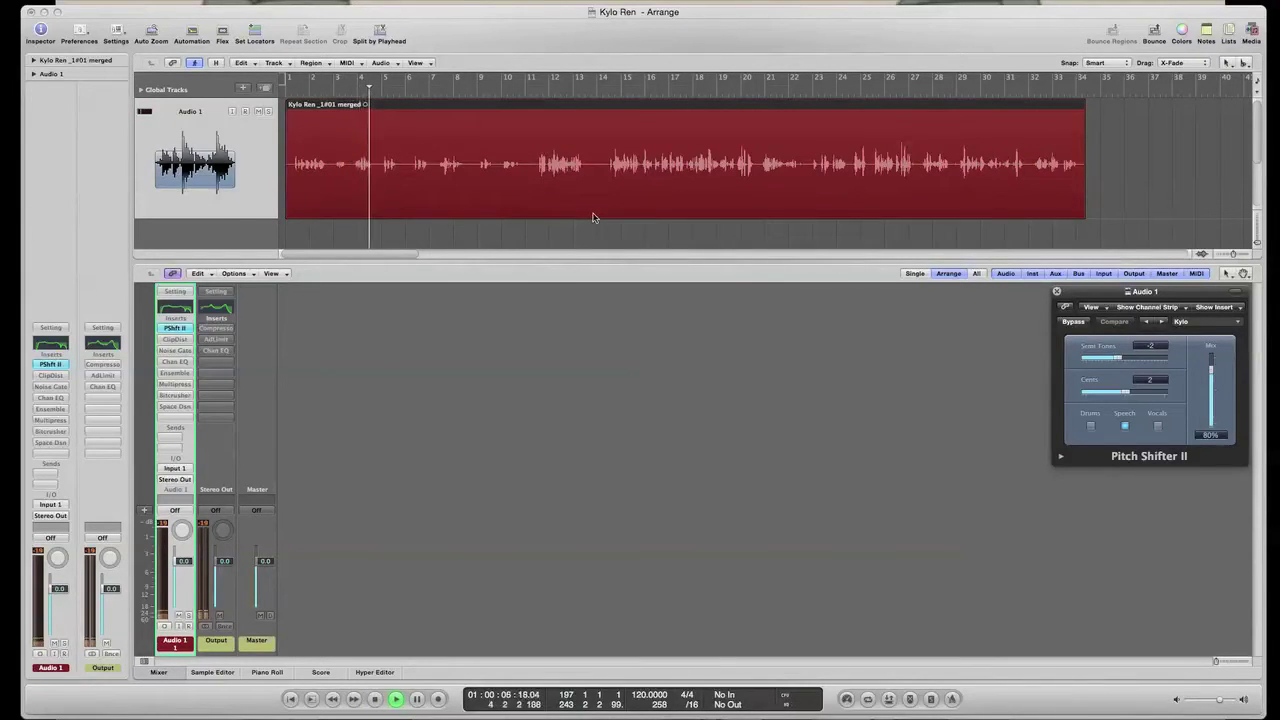
pyautogui.press('space')
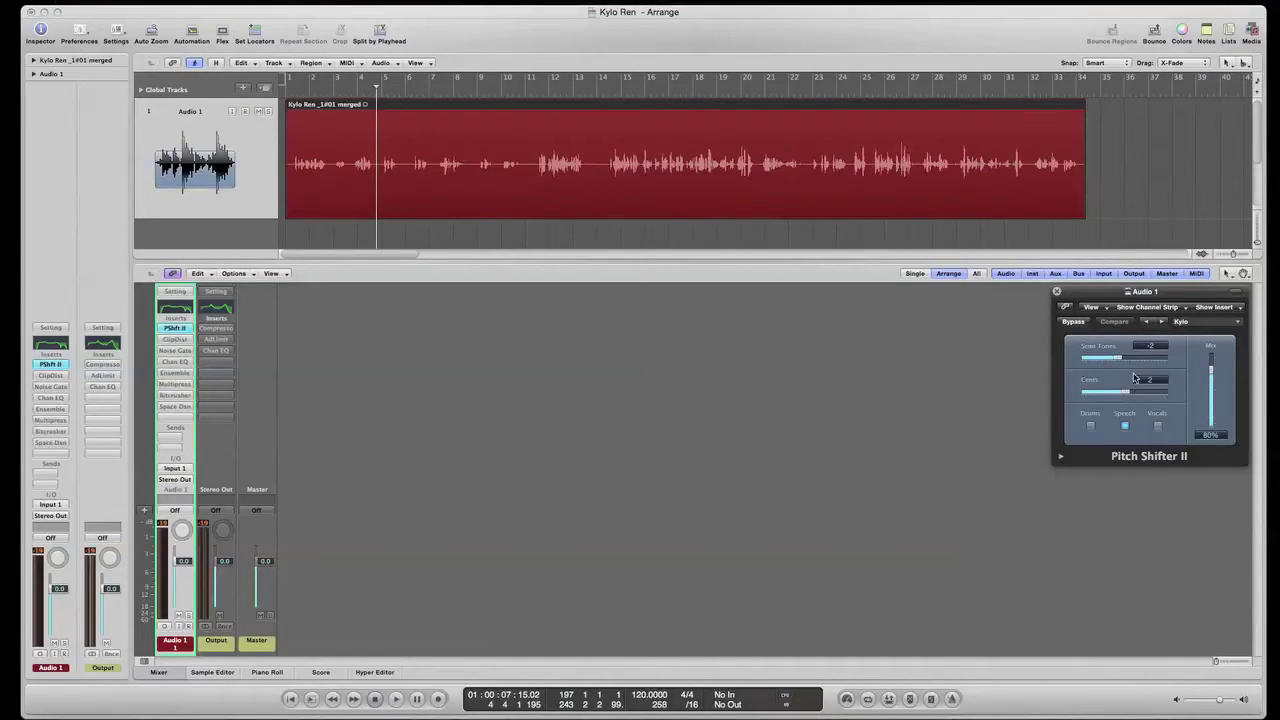
# Audition the voice with the Pitch Shifter II mix at 100% and return the mix to 80%.
pyautogui.moveTo(1208, 371); pyautogui.dragTo(1209, 356)
pyautogui.press('space')
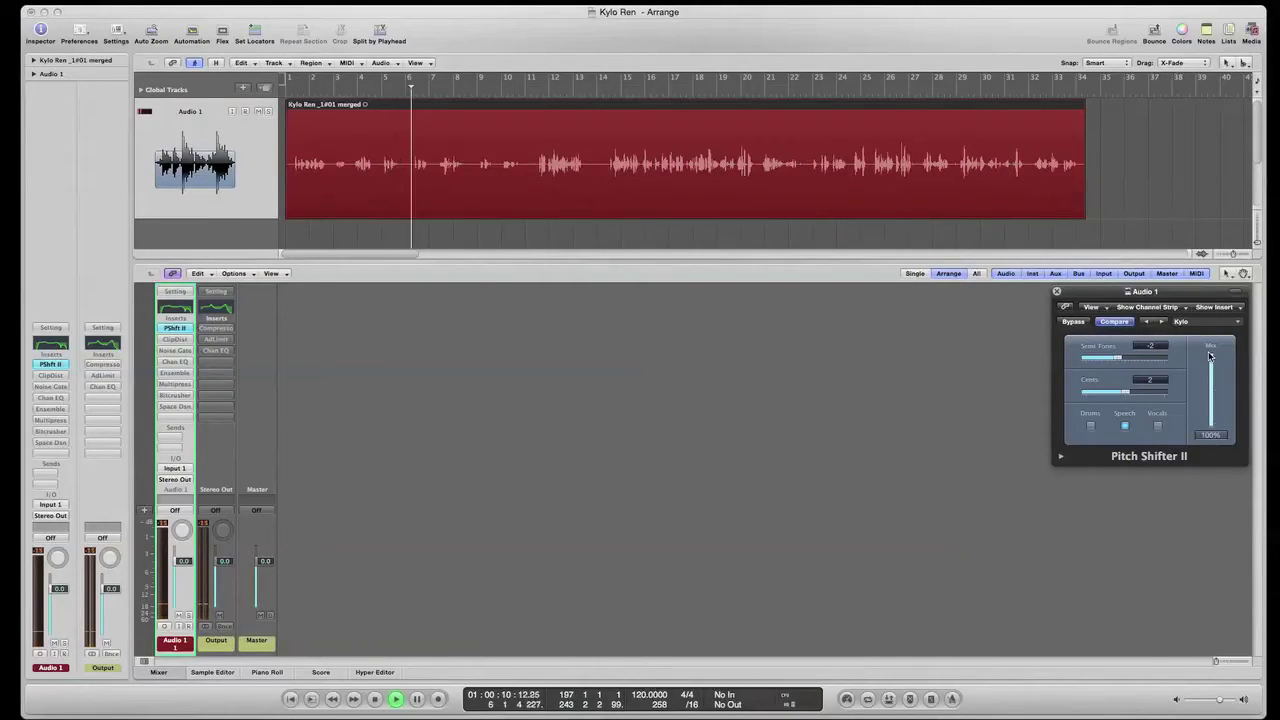
pyautogui.press('space')
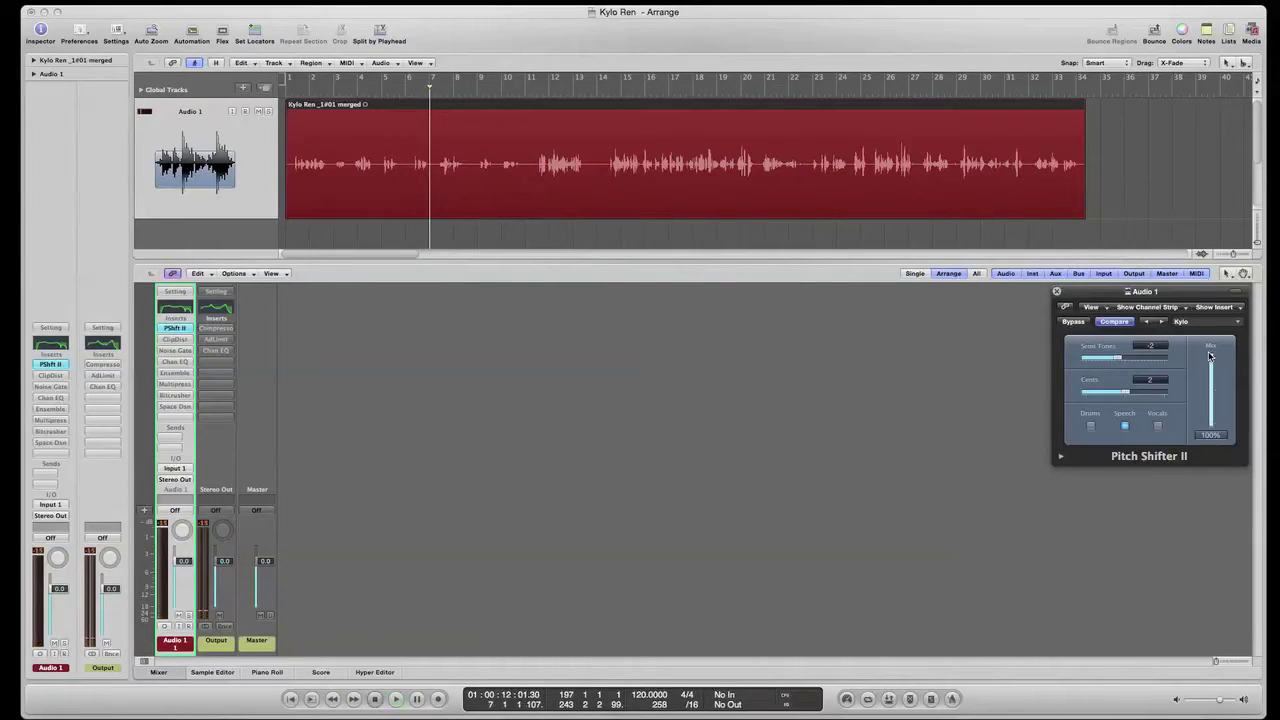
pyautogui.moveTo(1211, 358); pyautogui.dragTo(1211, 372)
# Open the Clip Distortion insert on Audio 1 and take it out of bypass while the voice plays.
pyautogui.click(175, 340)
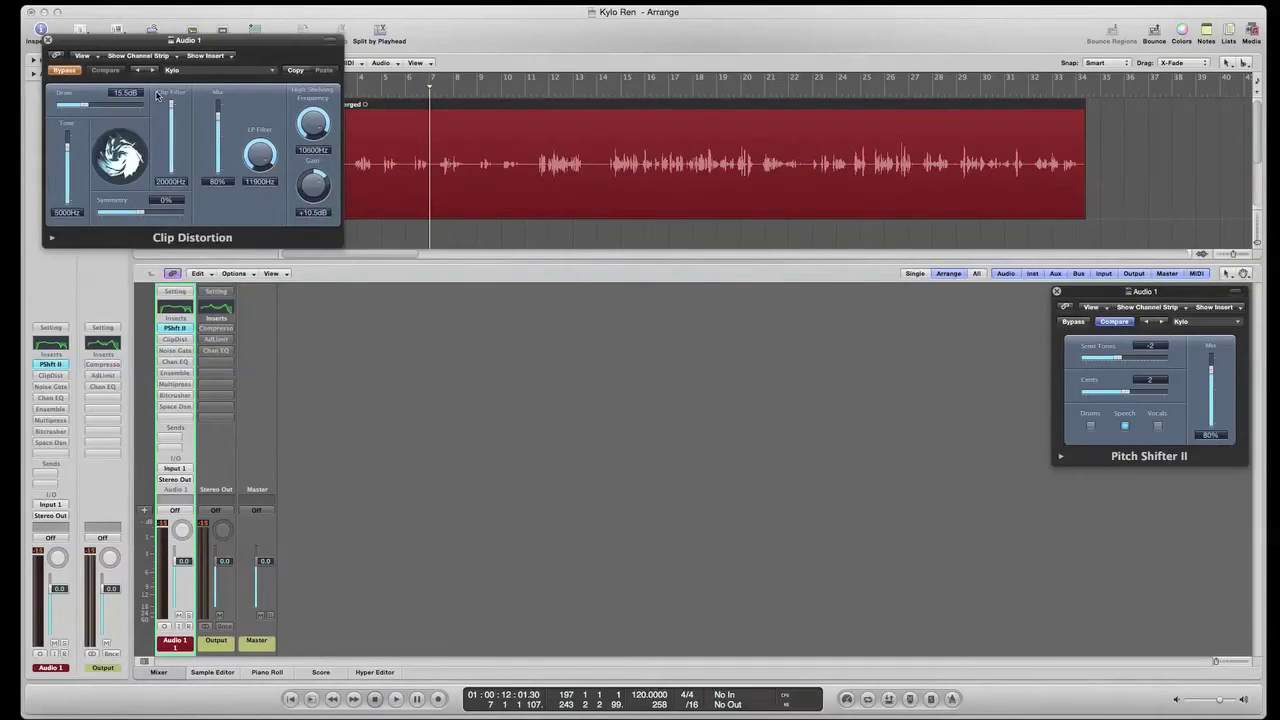
pyautogui.moveTo(178, 45); pyautogui.dragTo(1078, 459)
pyautogui.press('space')
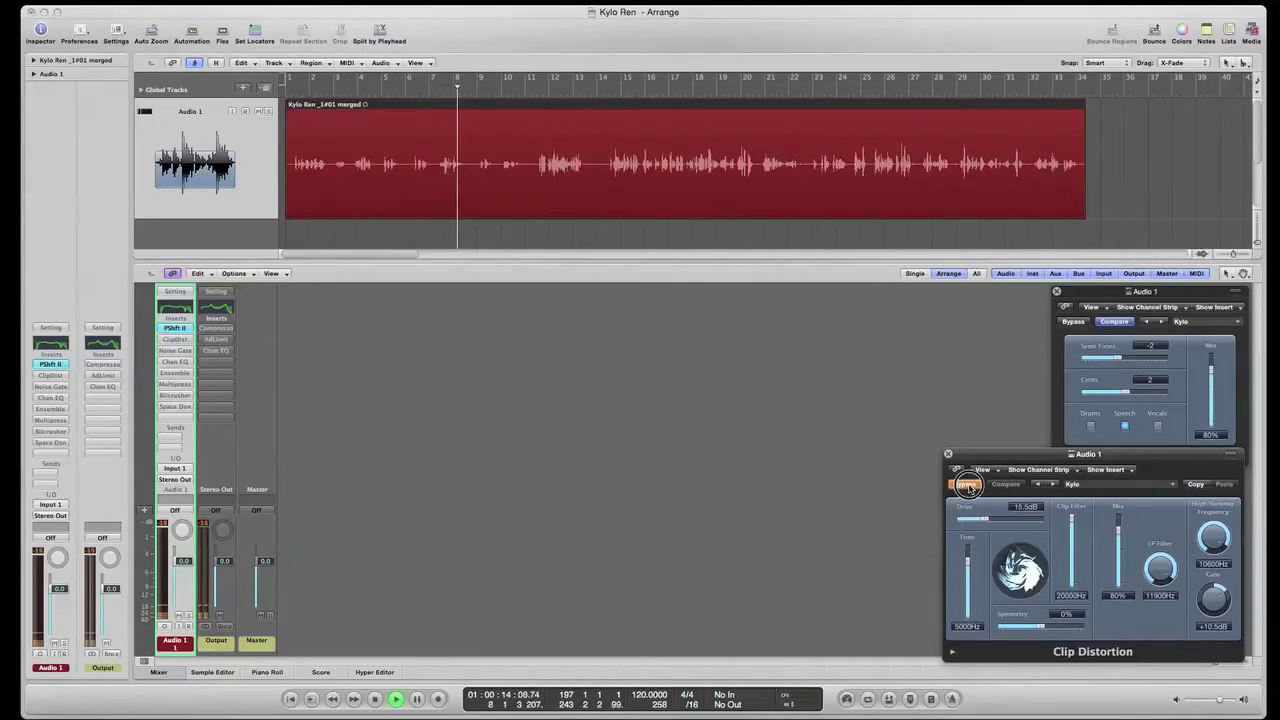
pyautogui.click(967, 485)
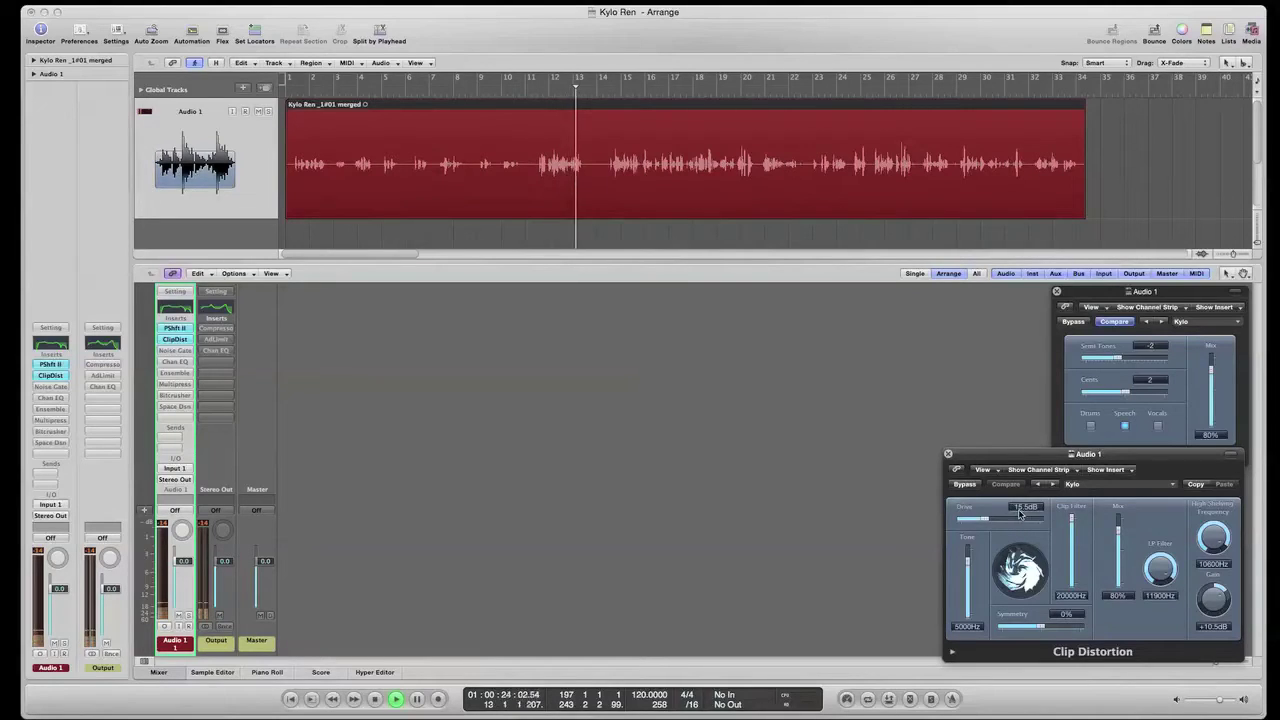
pyautogui.press('space')
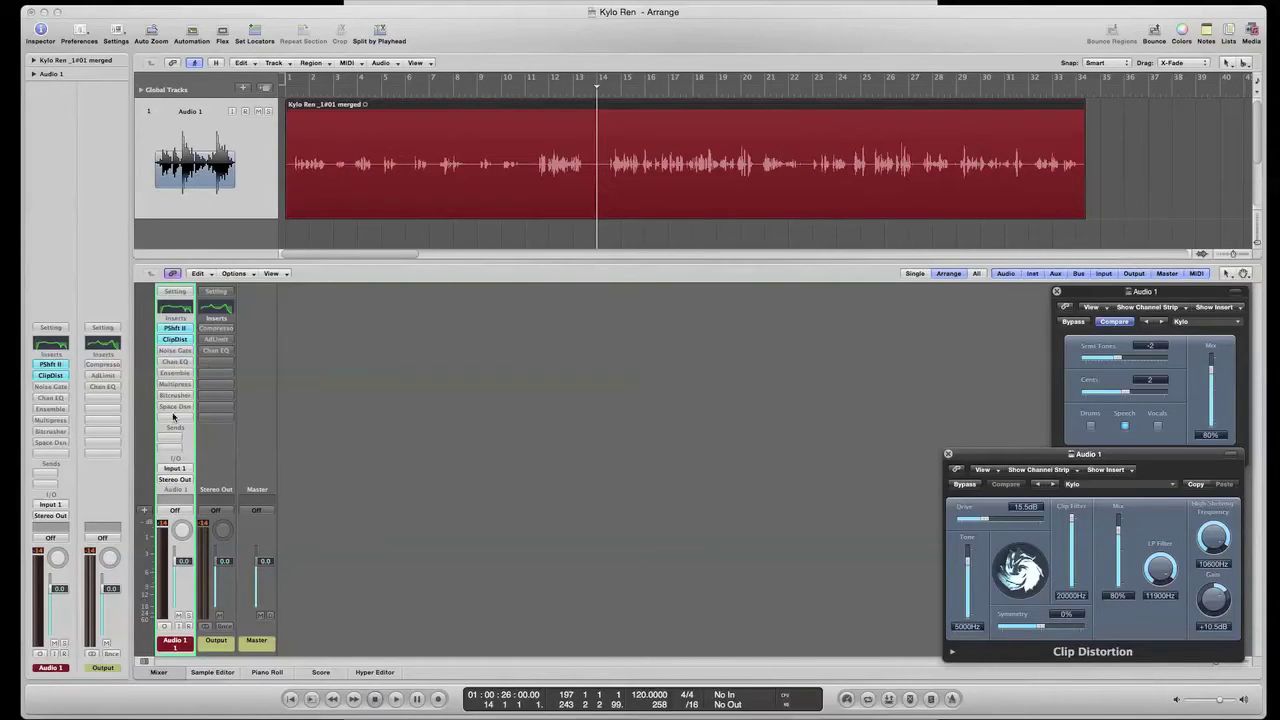
# Open the Noise Gate insert on Audio 1, take it out of bypass and play the voice from the beginning.
pyautogui.click(172, 351)
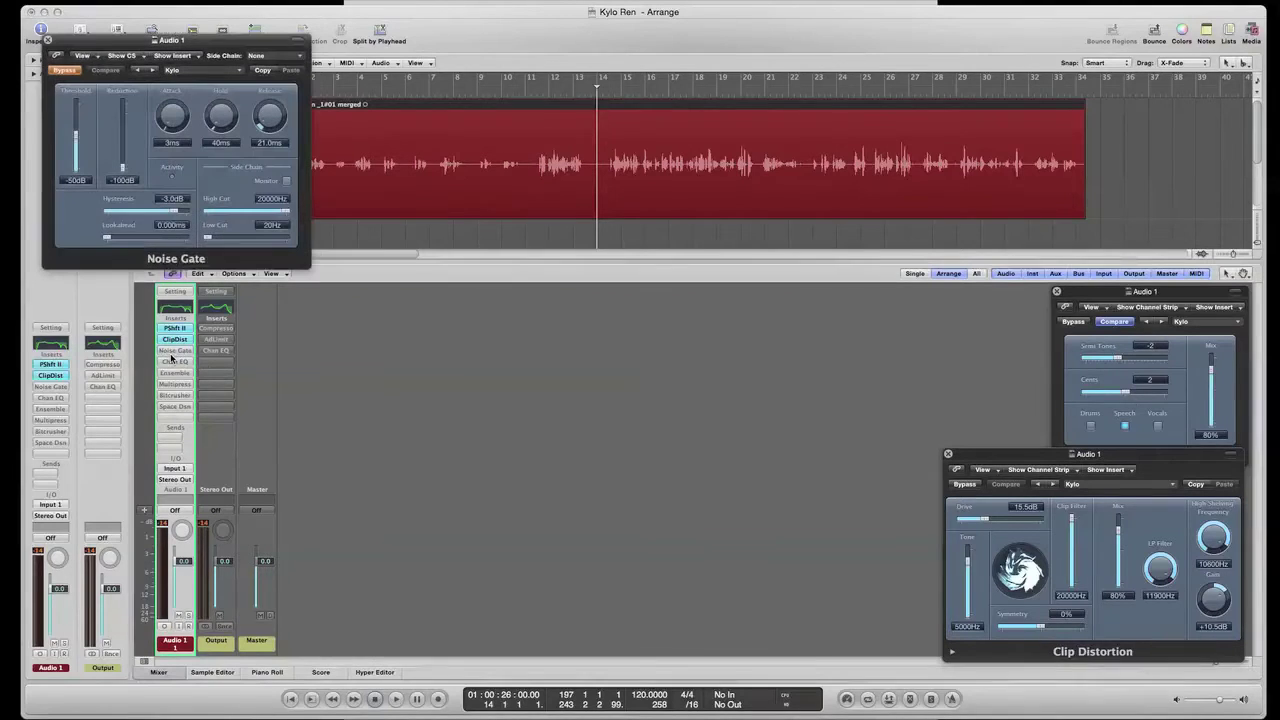
pyautogui.moveTo(195, 44); pyautogui.dragTo(830, 500)
pyautogui.moveTo(1110, 456); pyautogui.dragTo(1134, 516)
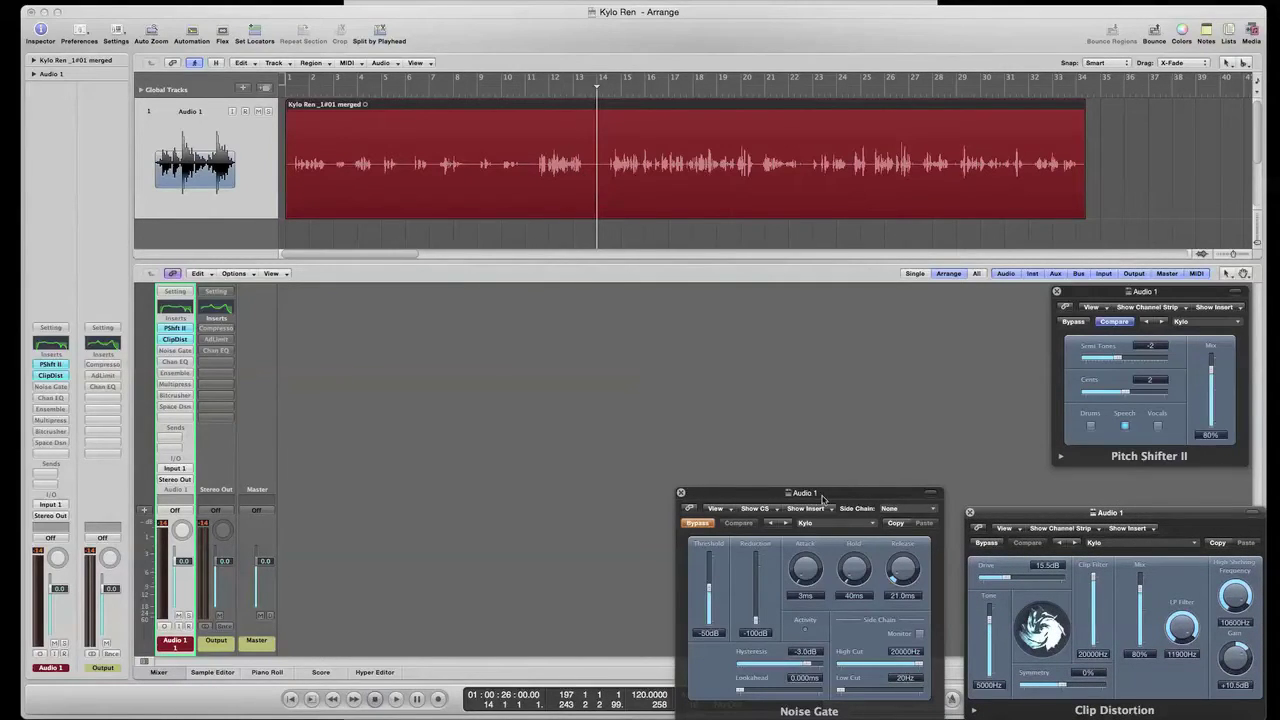
pyautogui.moveTo(825, 495); pyautogui.dragTo(840, 495)
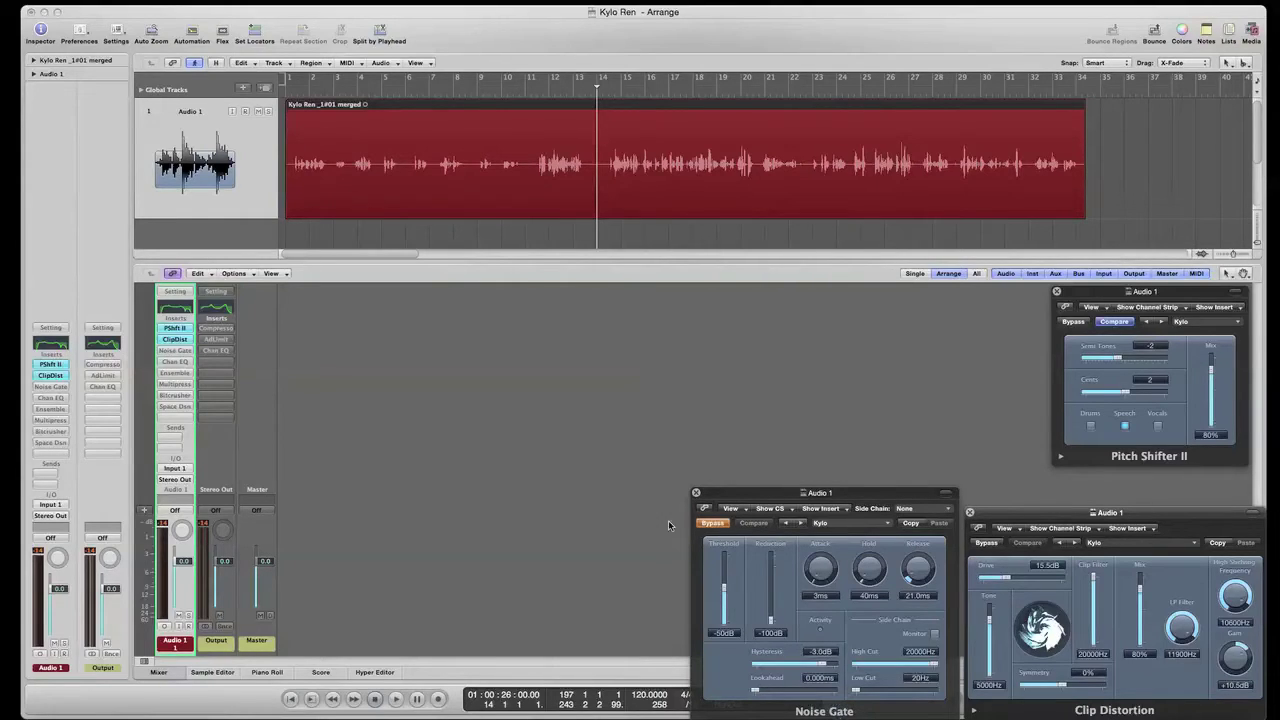
pyautogui.click(713, 525)
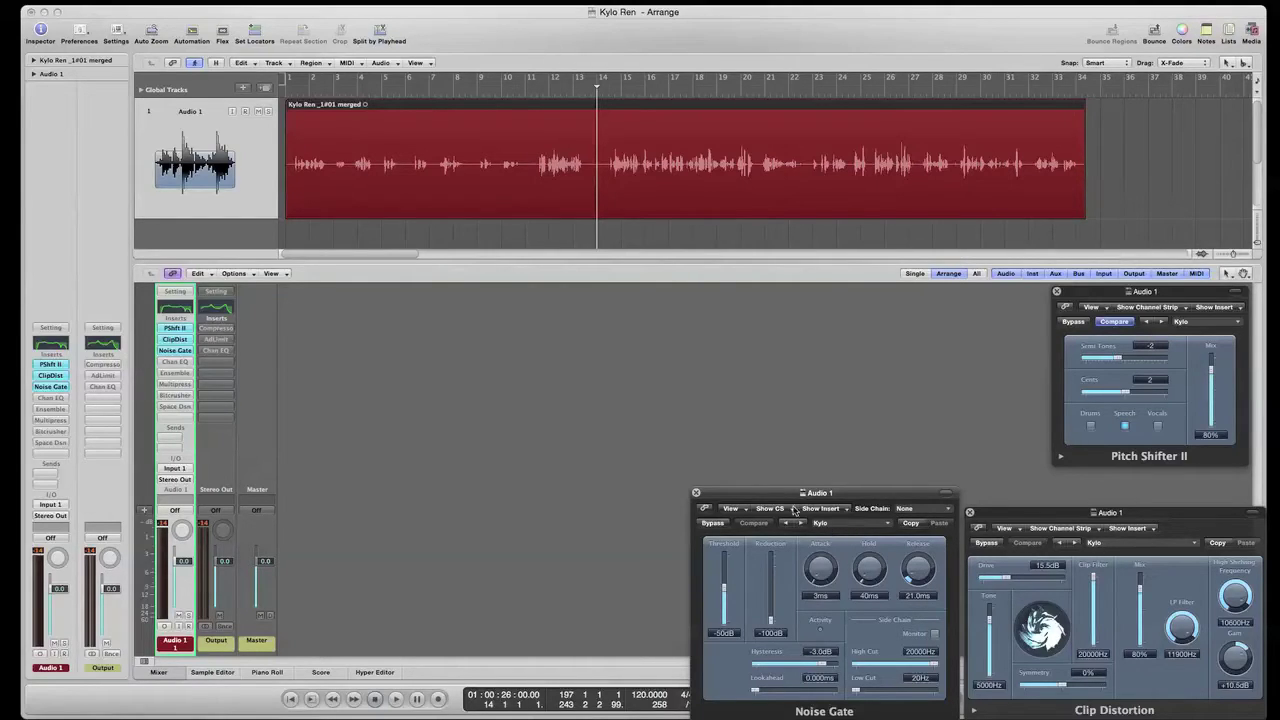
pyautogui.doubleClick(293, 92)
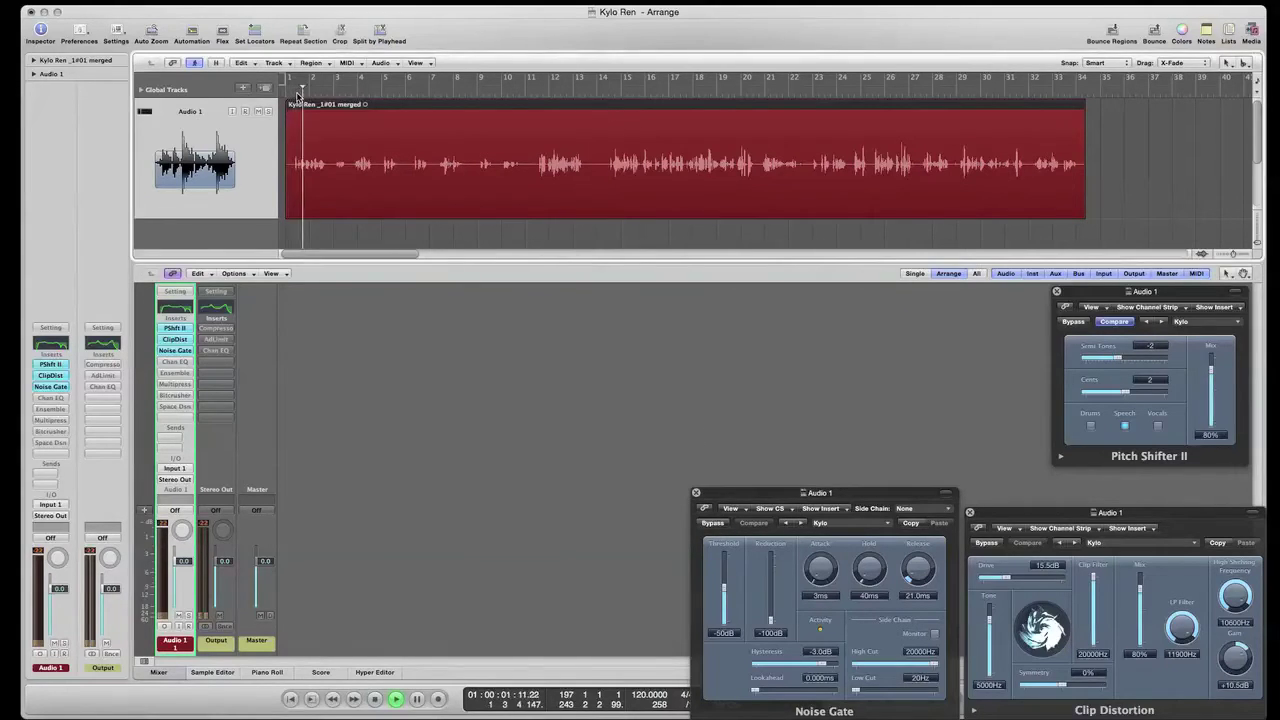
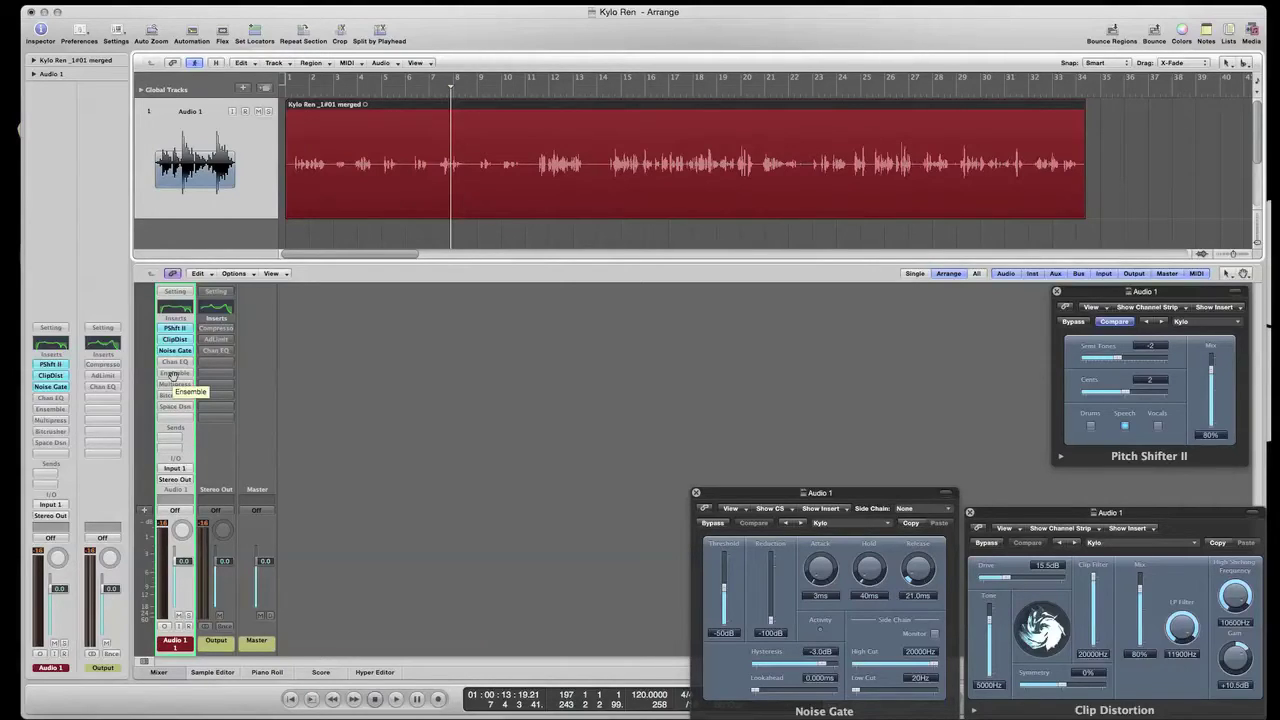
# Open the Ensemble insert on Audio 1, place its window beside the Noise Gate and take it out of bypass.
pyautogui.moveTo(172, 376)
pyautogui.mouseDown()
pyautogui.moveTo(173, 356)
pyautogui.moveTo(172, 377)
pyautogui.mouseUp()
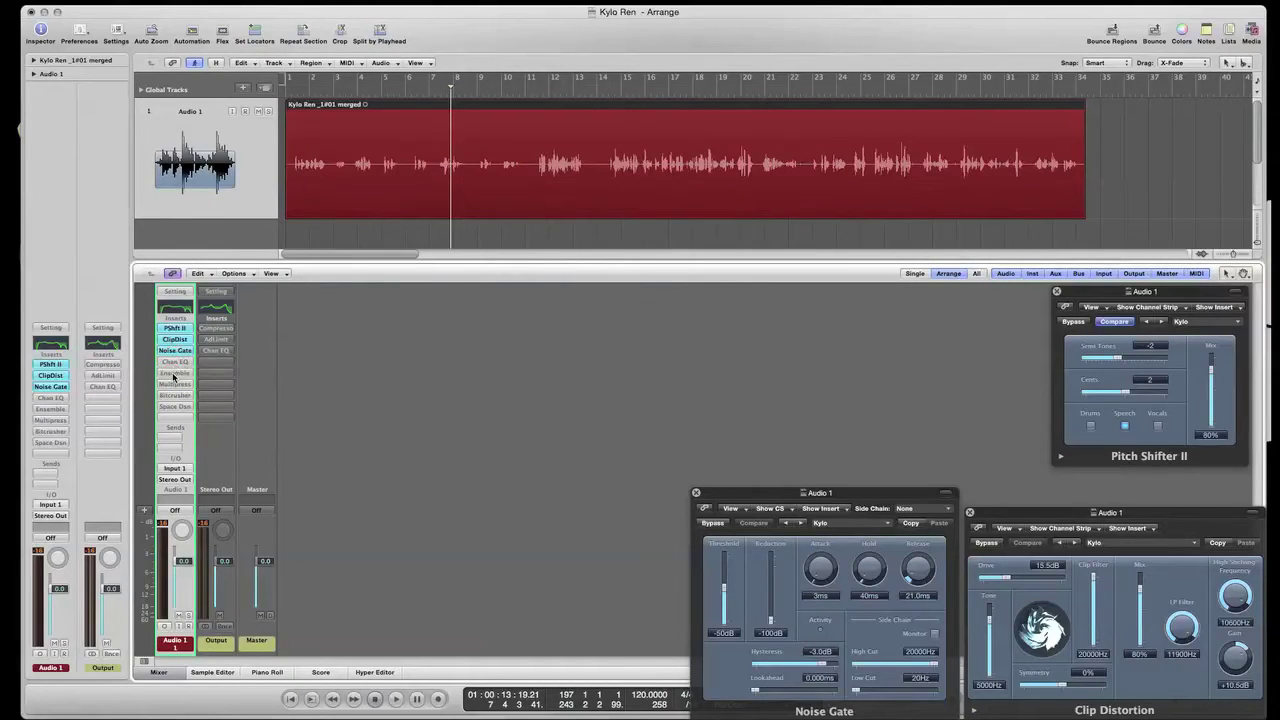
pyautogui.click(174, 376)
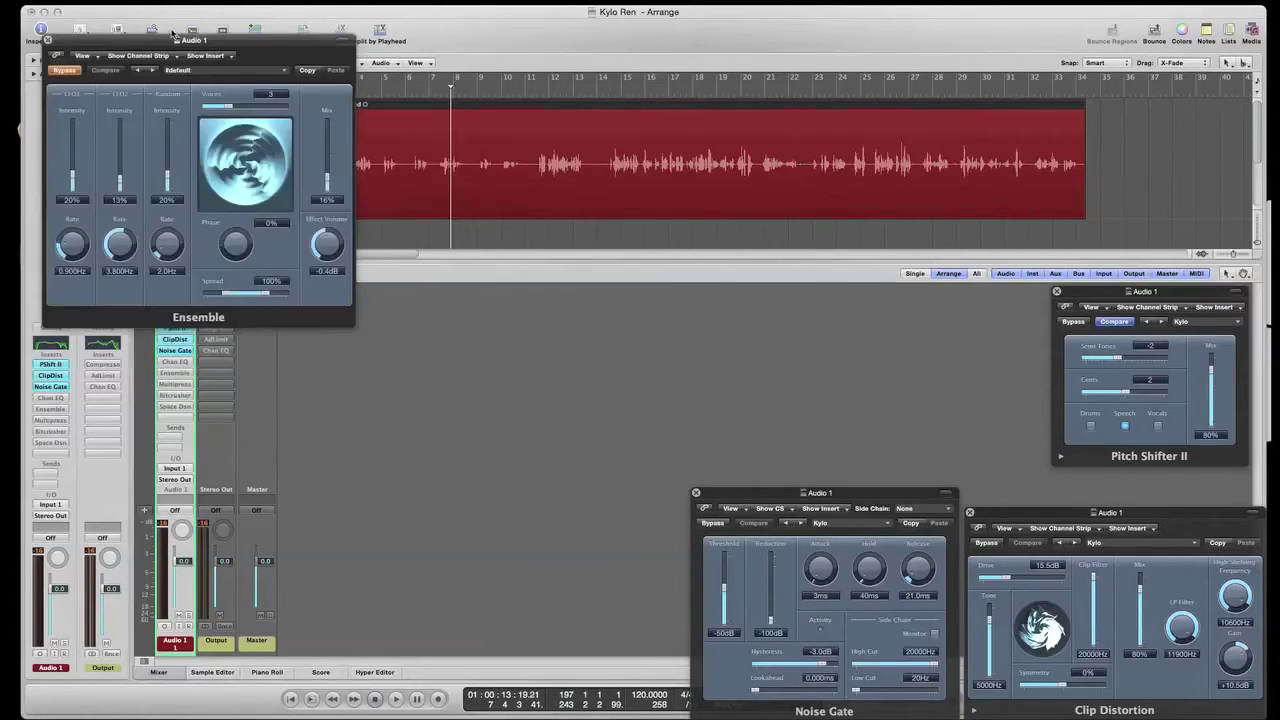
pyautogui.moveTo(174, 41); pyautogui.dragTo(506, 432)
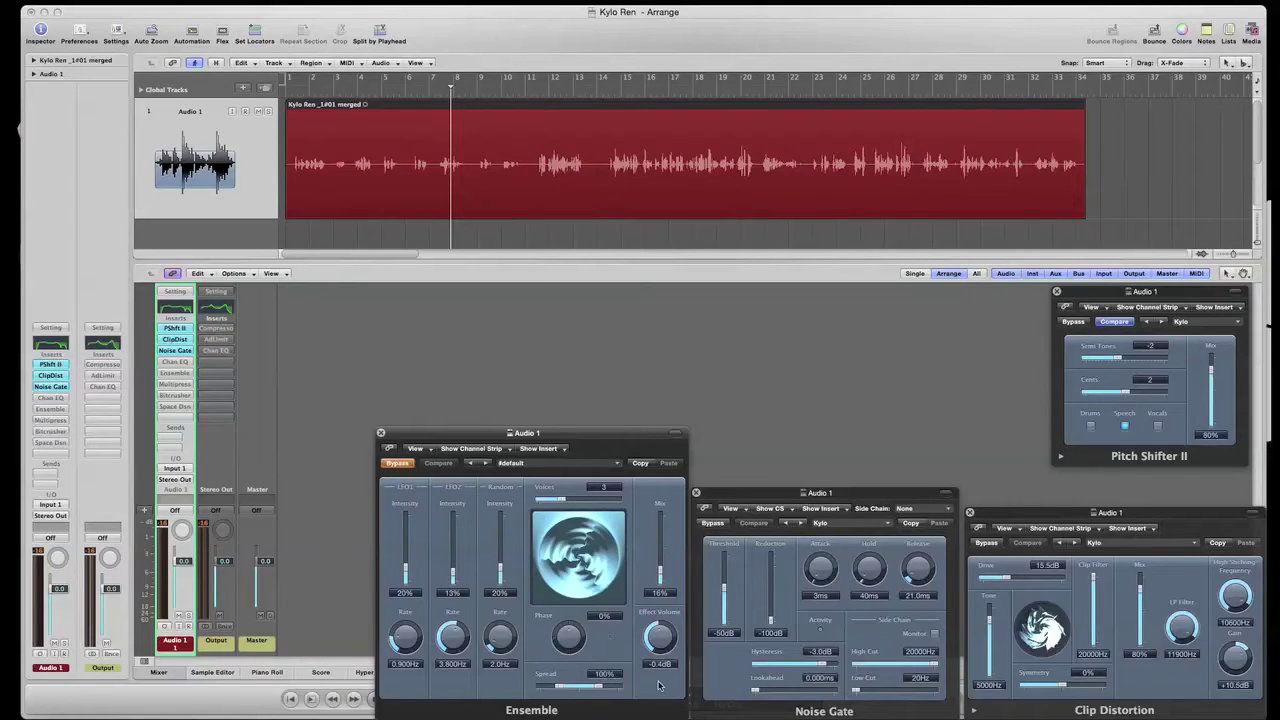
pyautogui.click(391, 464)
pyautogui.press('space')
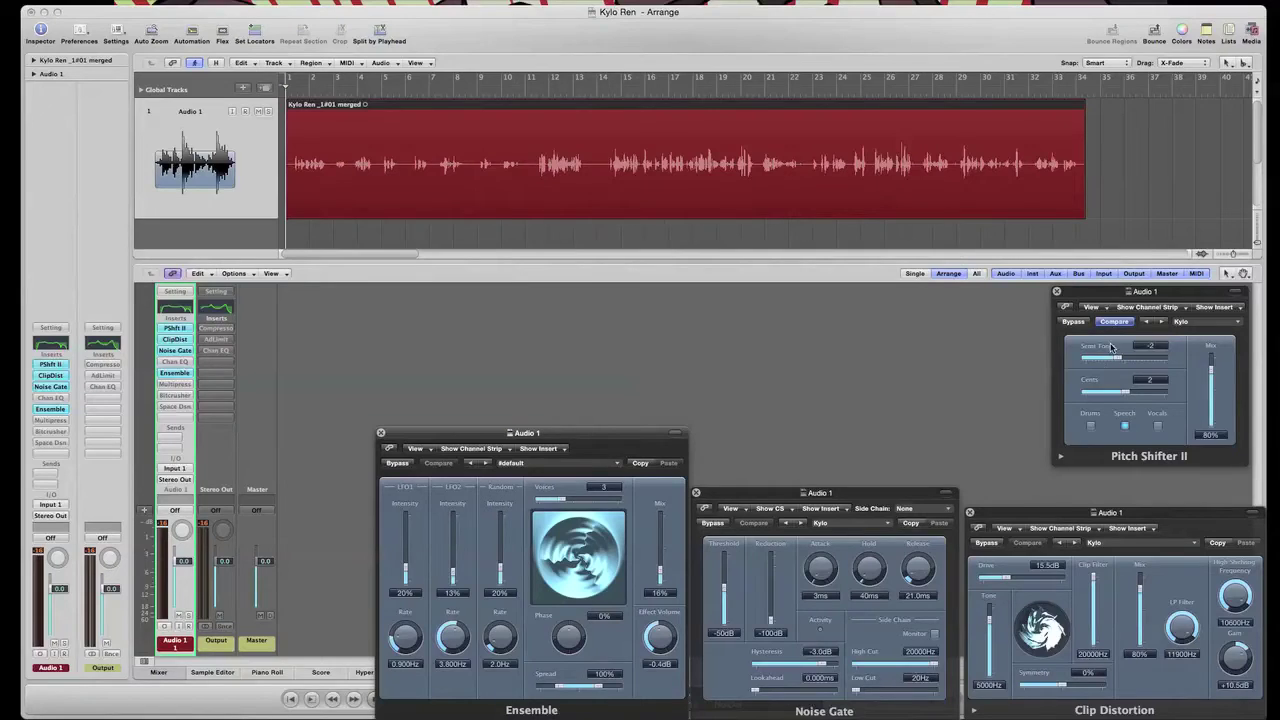
# Play the voice from the start and compare it with the Ensemble effect bypassed and active, ending with it active.
pyautogui.click(1132, 452)
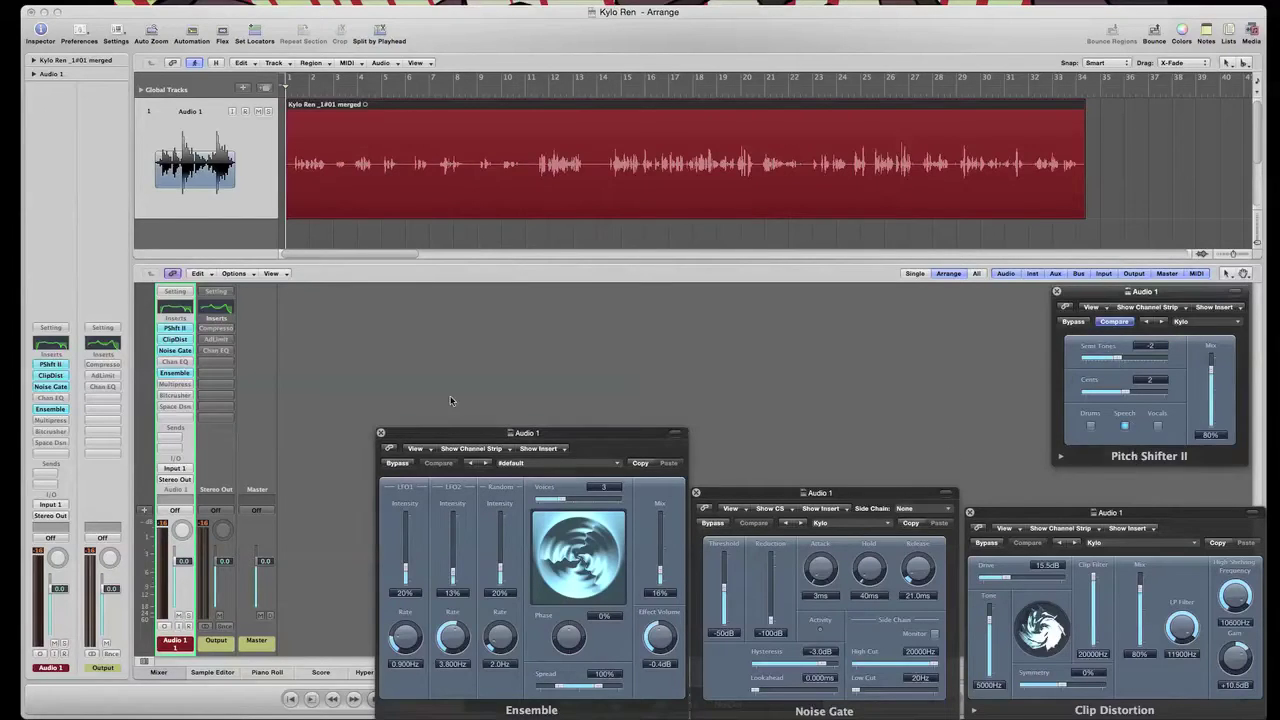
pyautogui.press('space')
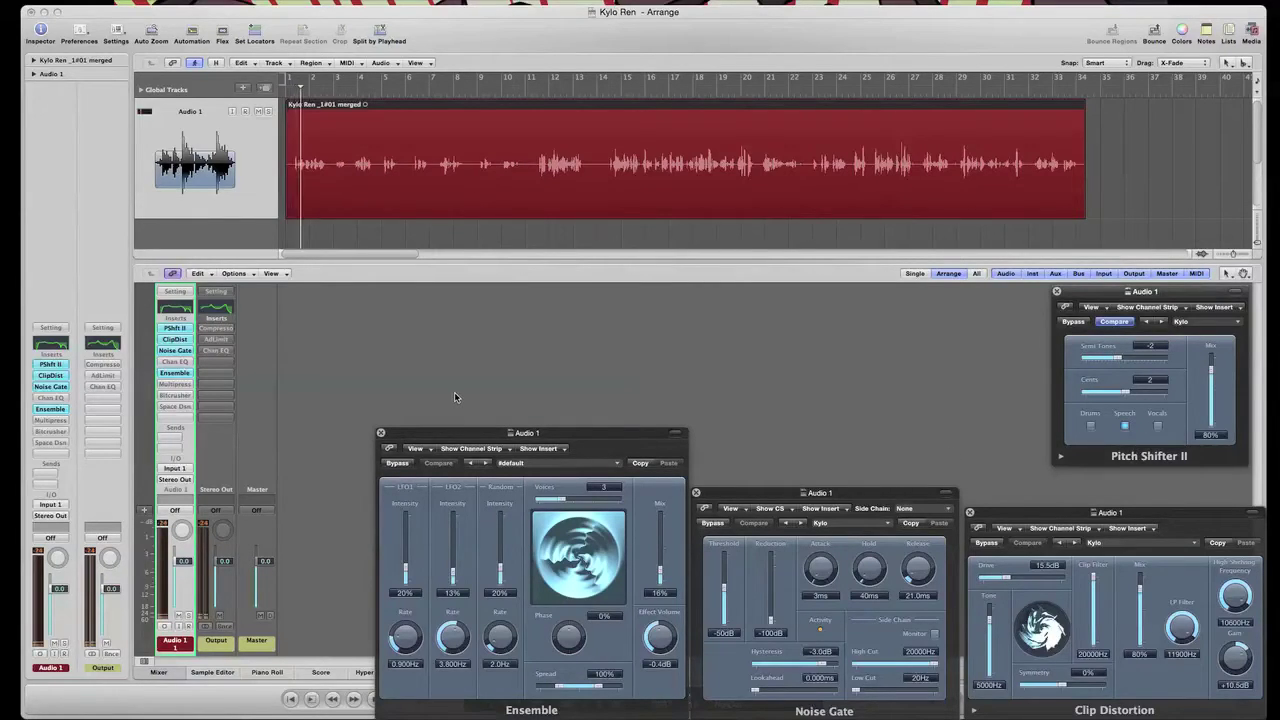
pyautogui.click(396, 464)
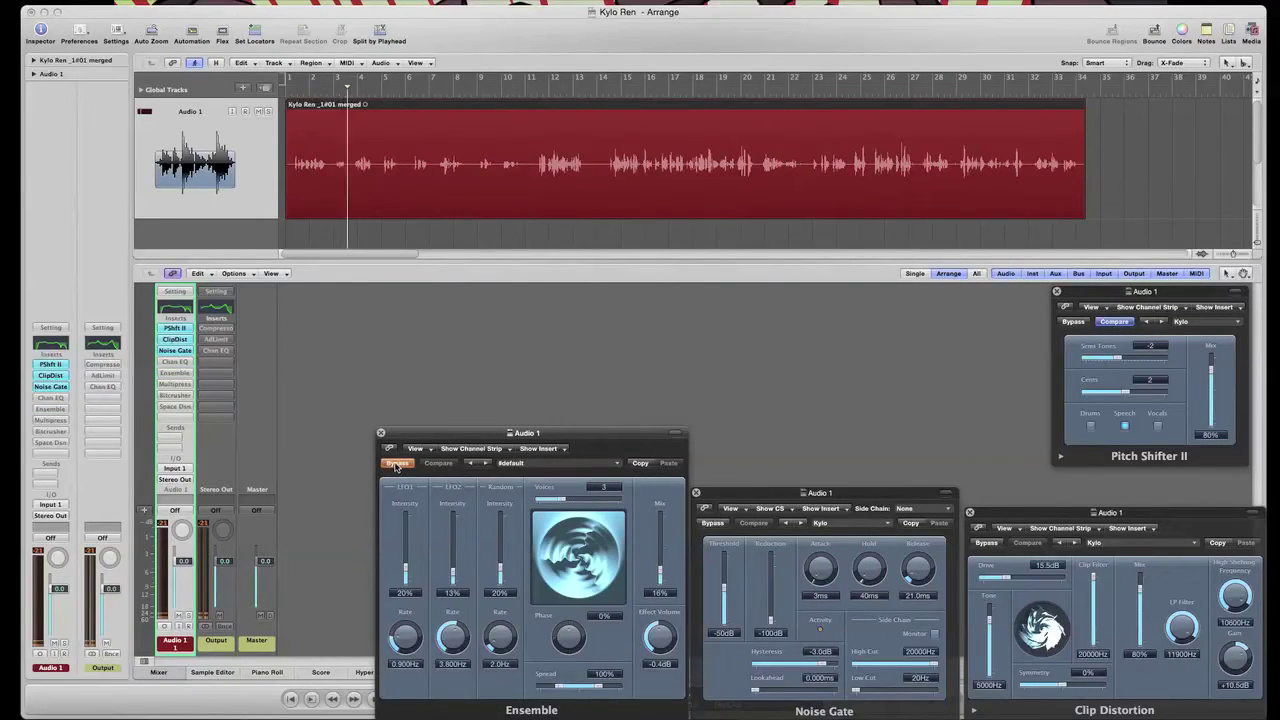
pyautogui.click(396, 464)
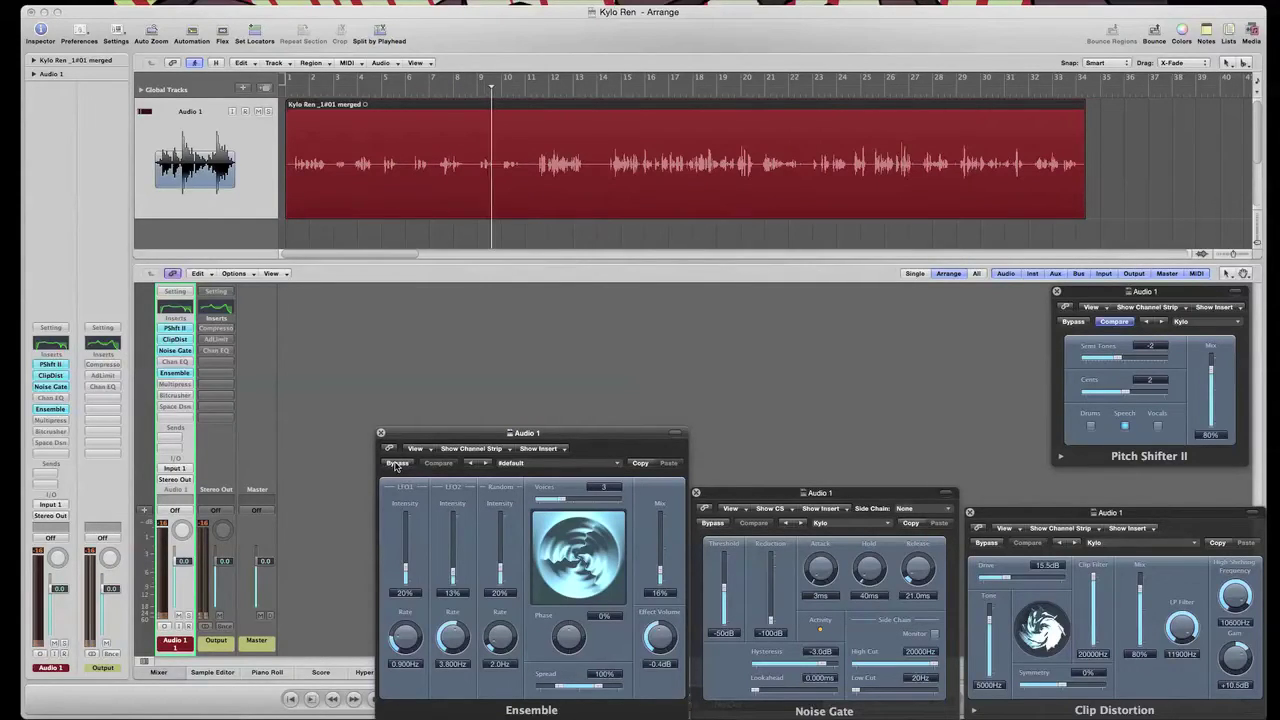
pyautogui.click(396, 464)
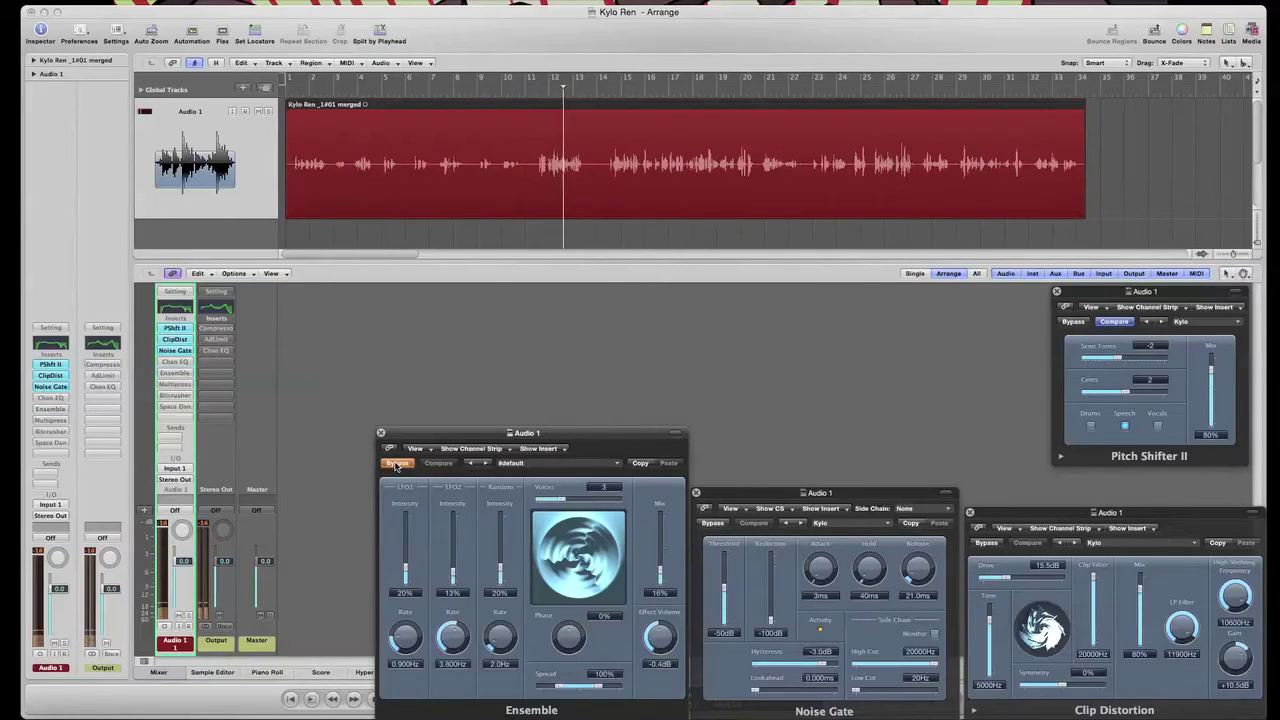
pyautogui.click(396, 464)
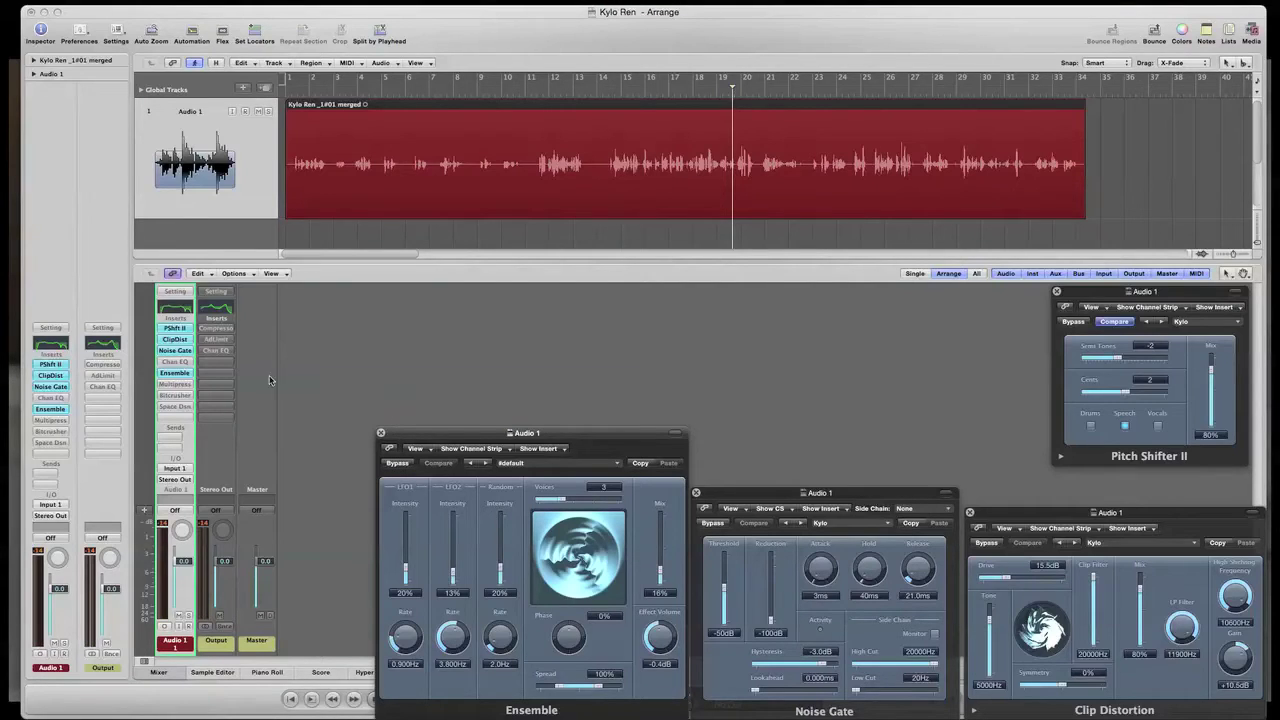
# Return the playhead to the start, open the Bitcrusher insert on Audio 1 and take it out of bypass.
pyautogui.press('Return')
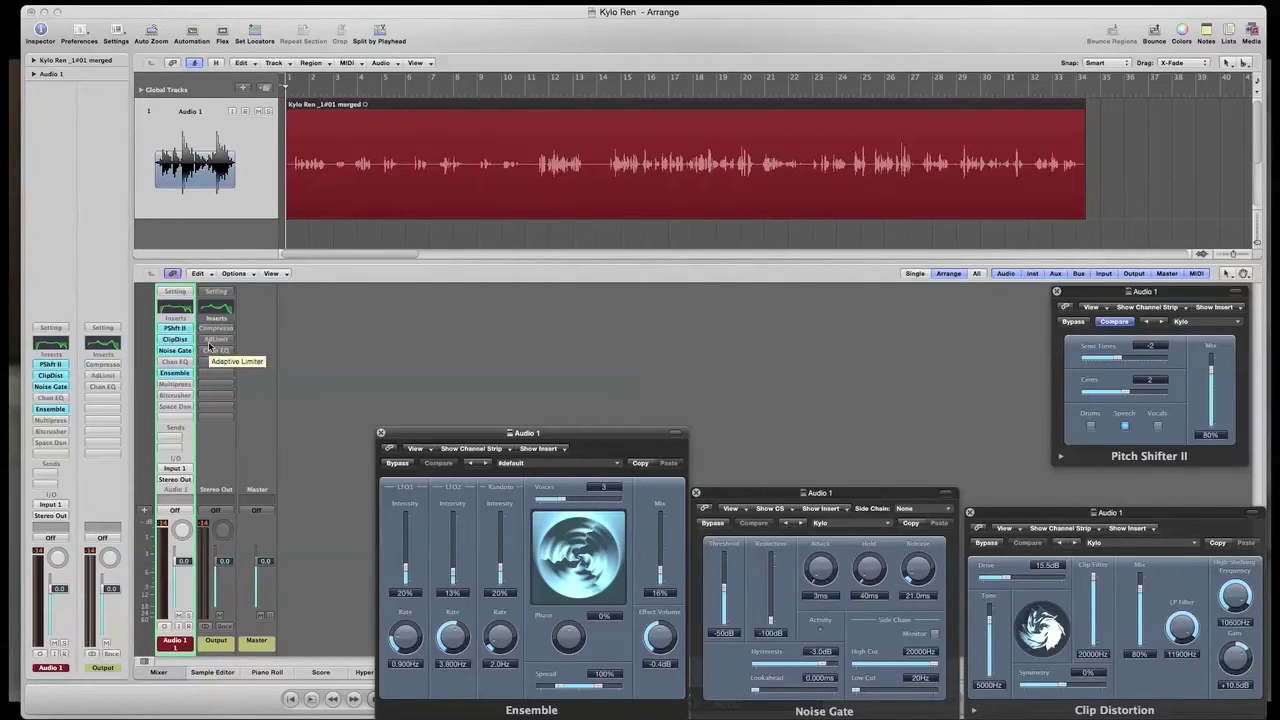
pyautogui.click(181, 402)
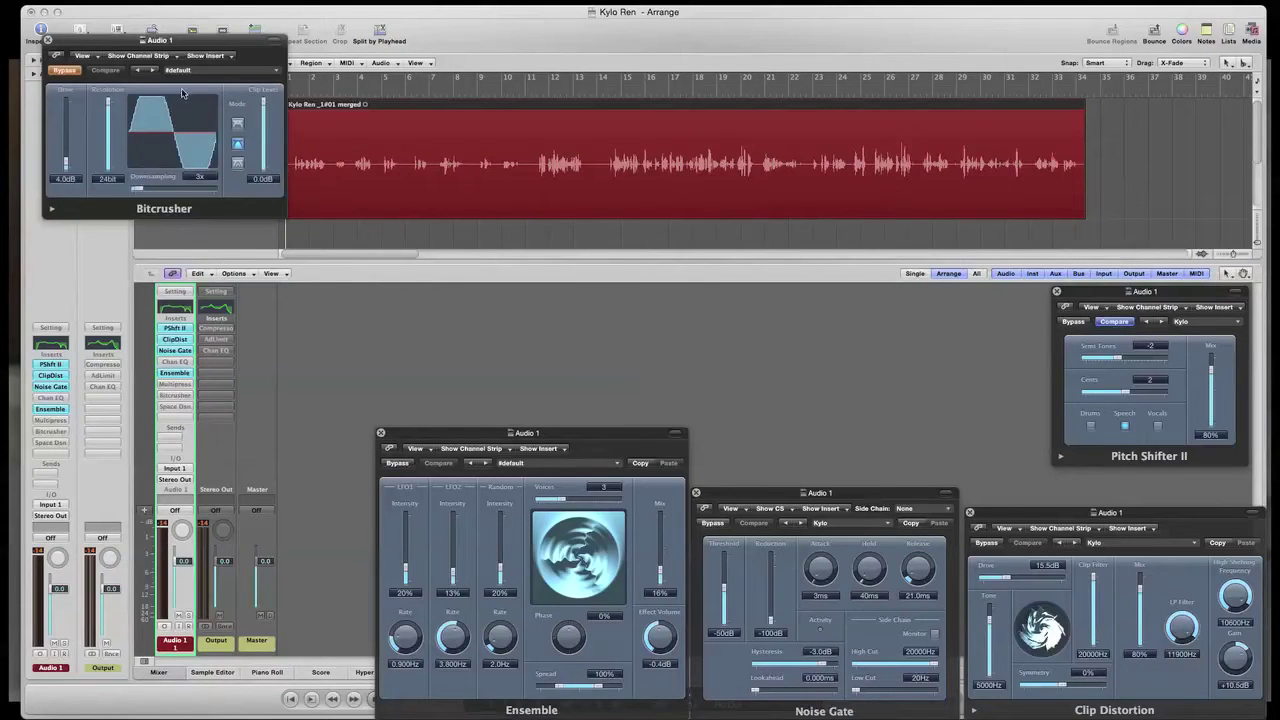
pyautogui.moveTo(158, 50); pyautogui.dragTo(921, 294)
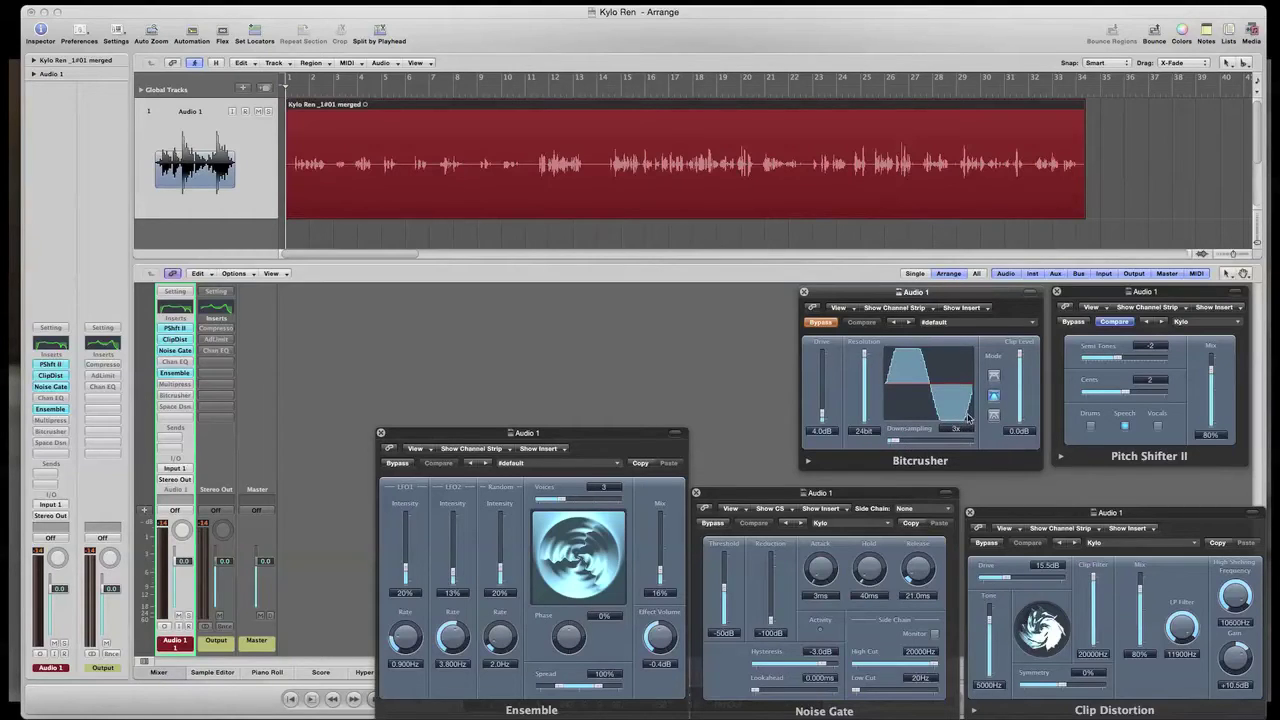
pyautogui.click(827, 326)
# Compare the playing voice with the Bitcrusher bypassed and active, ending with the effect active.
pyautogui.click(821, 324)
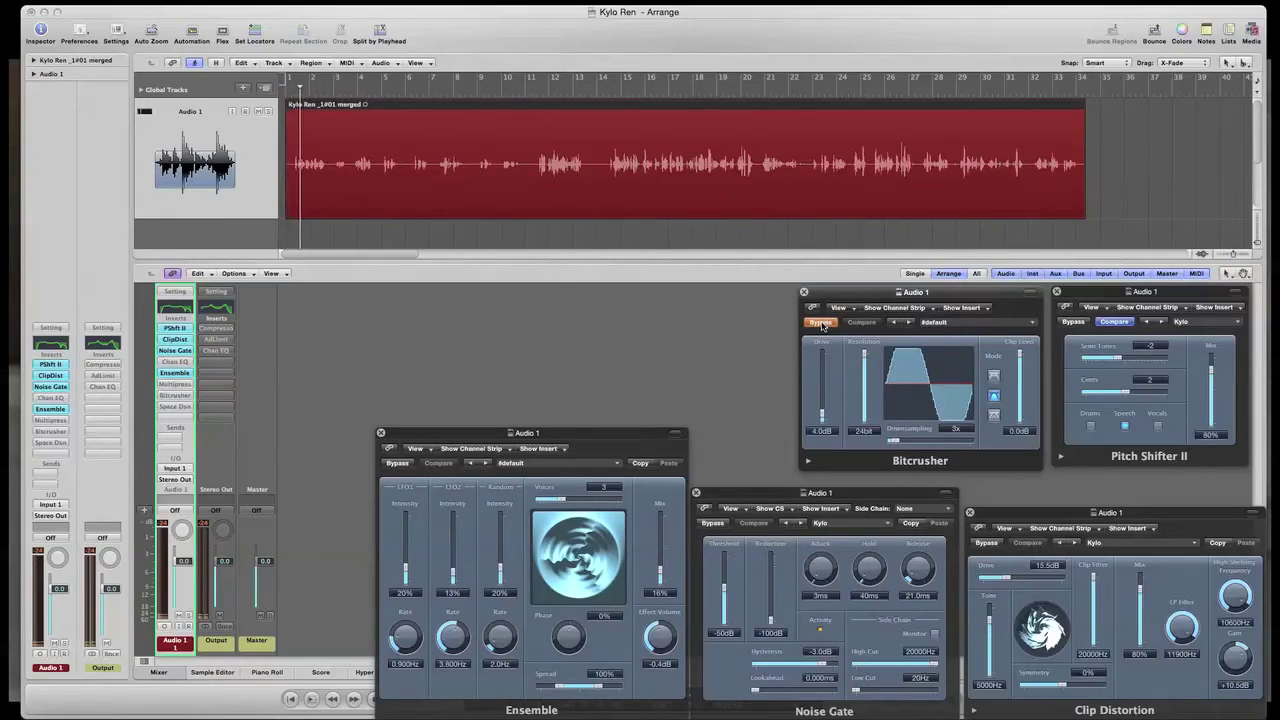
pyautogui.click(820, 324)
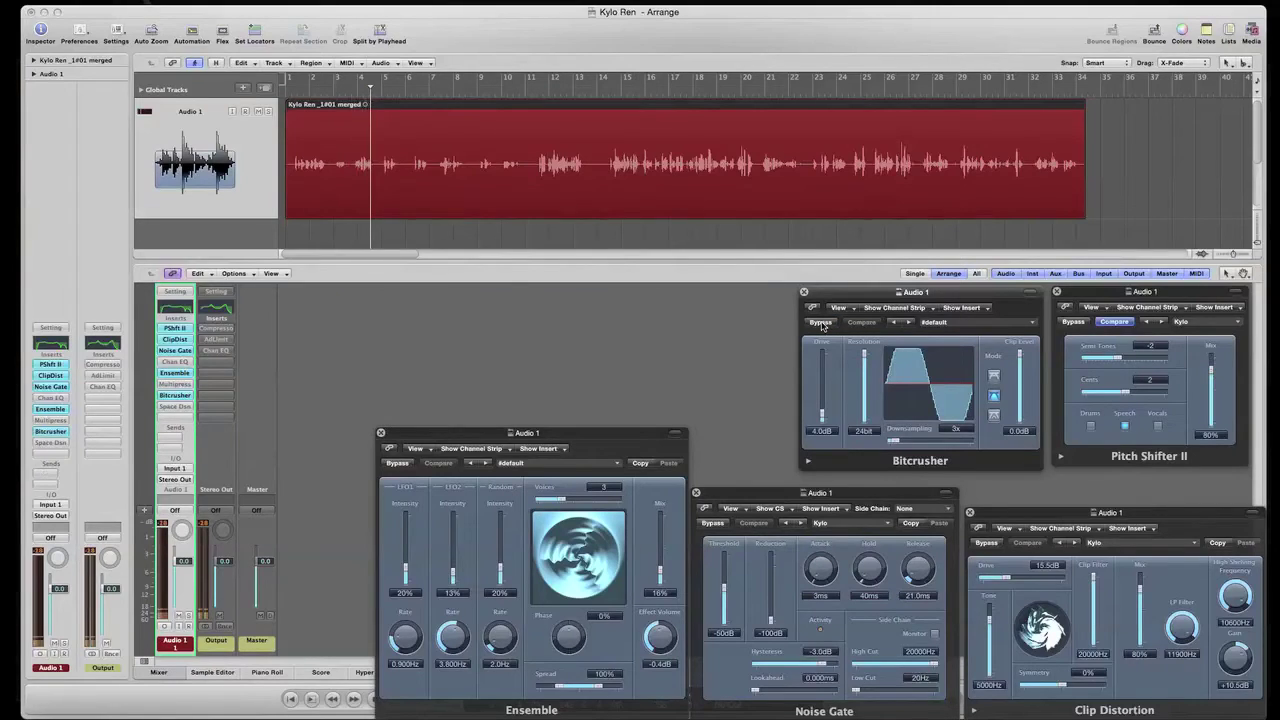
pyautogui.click(820, 324)
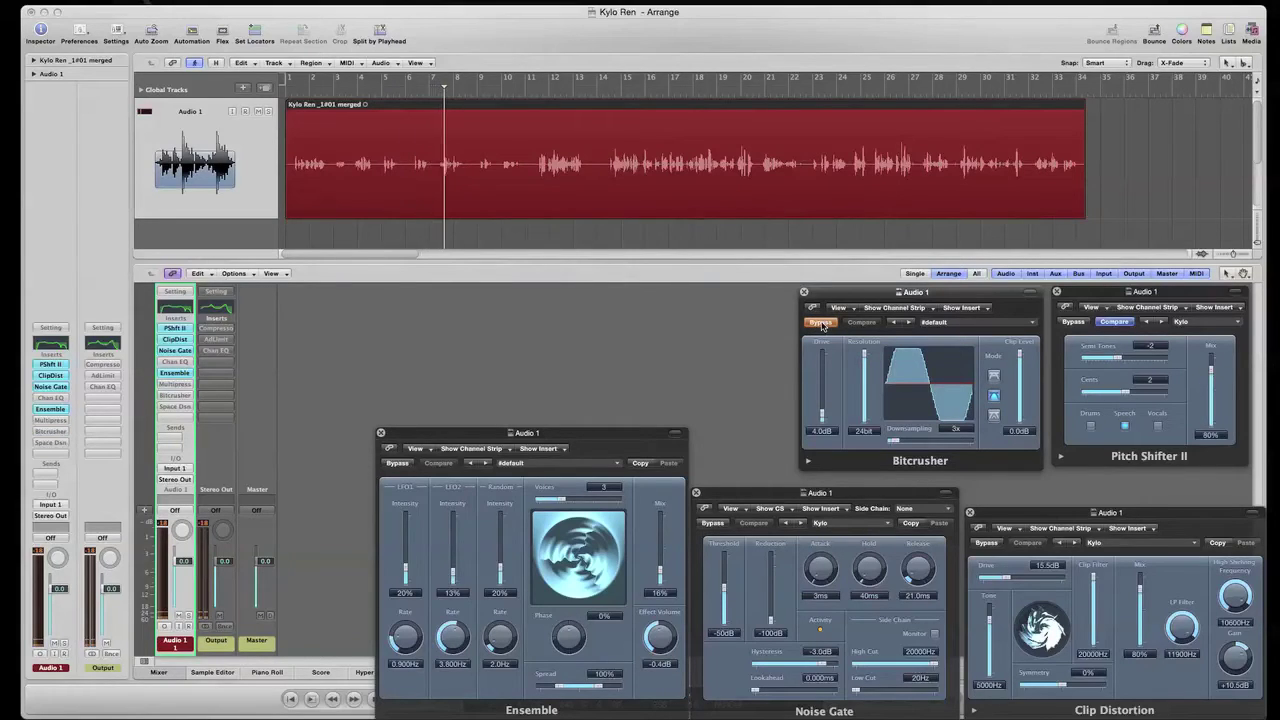
pyautogui.click(820, 324)
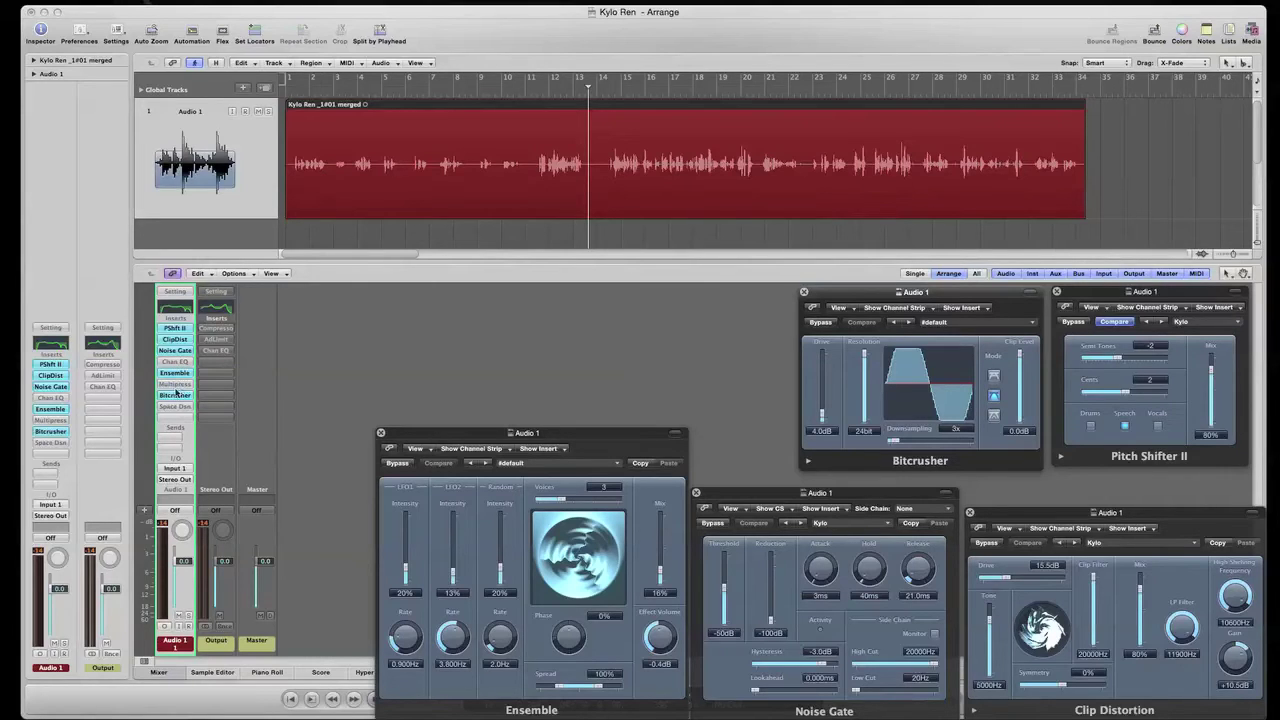
# Open the Space Designer insert on Audio 1 and place its window over the mixer, in front of the Ensemble window.
pyautogui.click(176, 407)
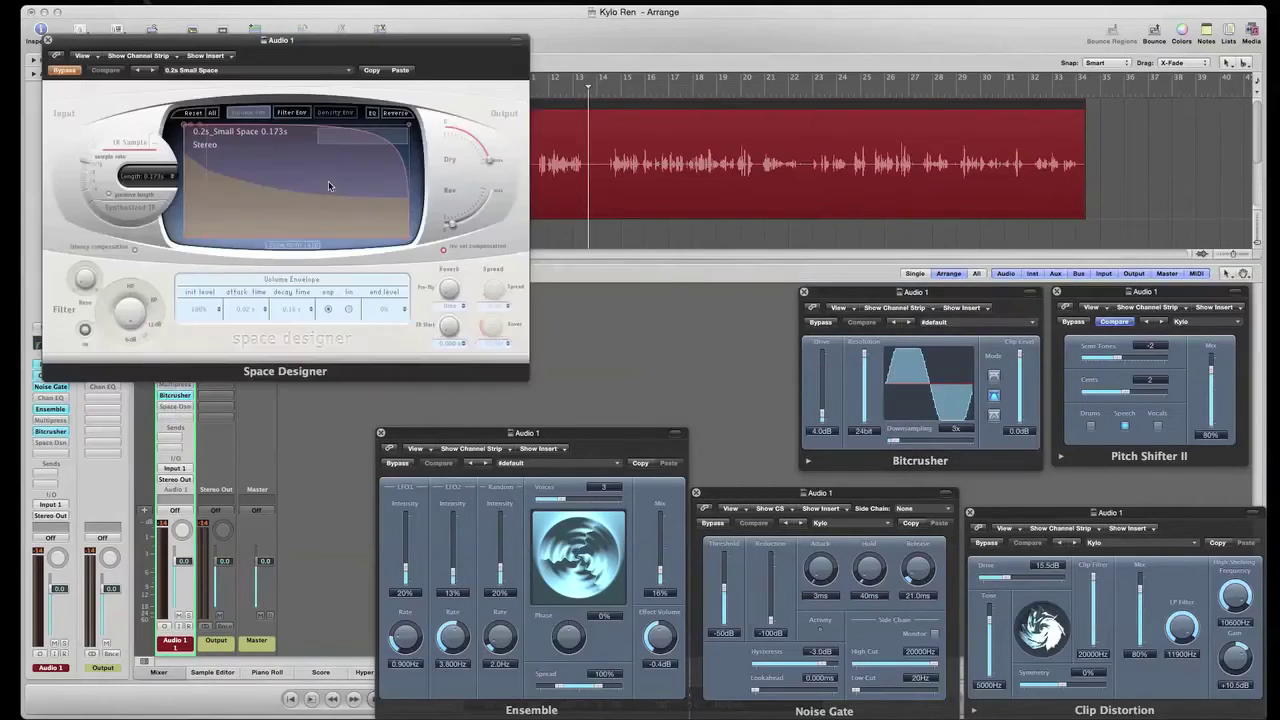
pyautogui.moveTo(176, 37); pyautogui.dragTo(267, 368)
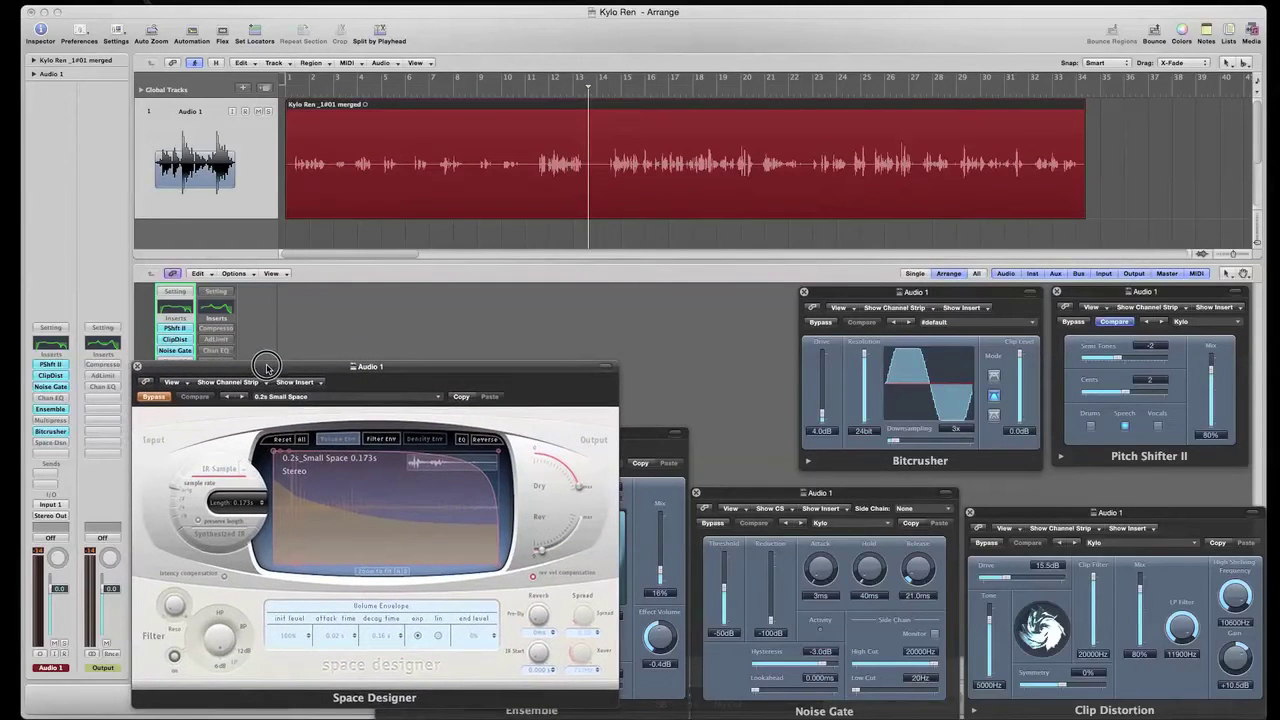
pyautogui.click(645, 448)
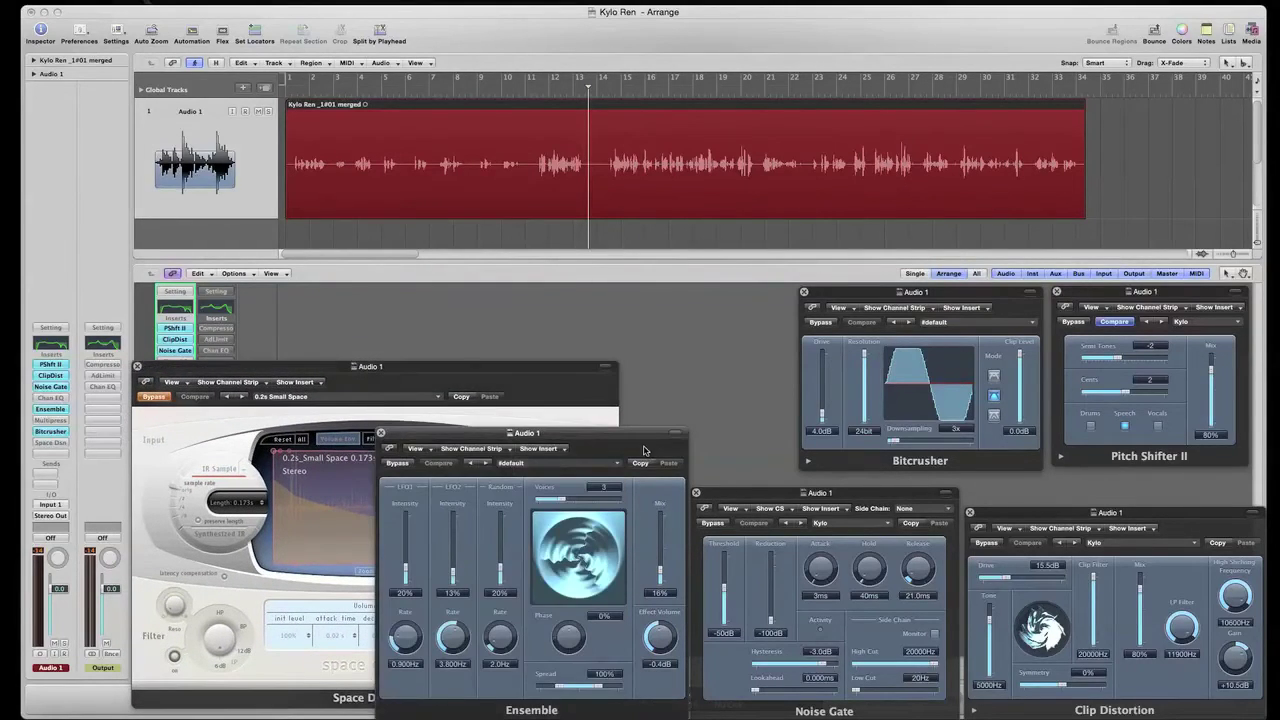
pyautogui.click(409, 377)
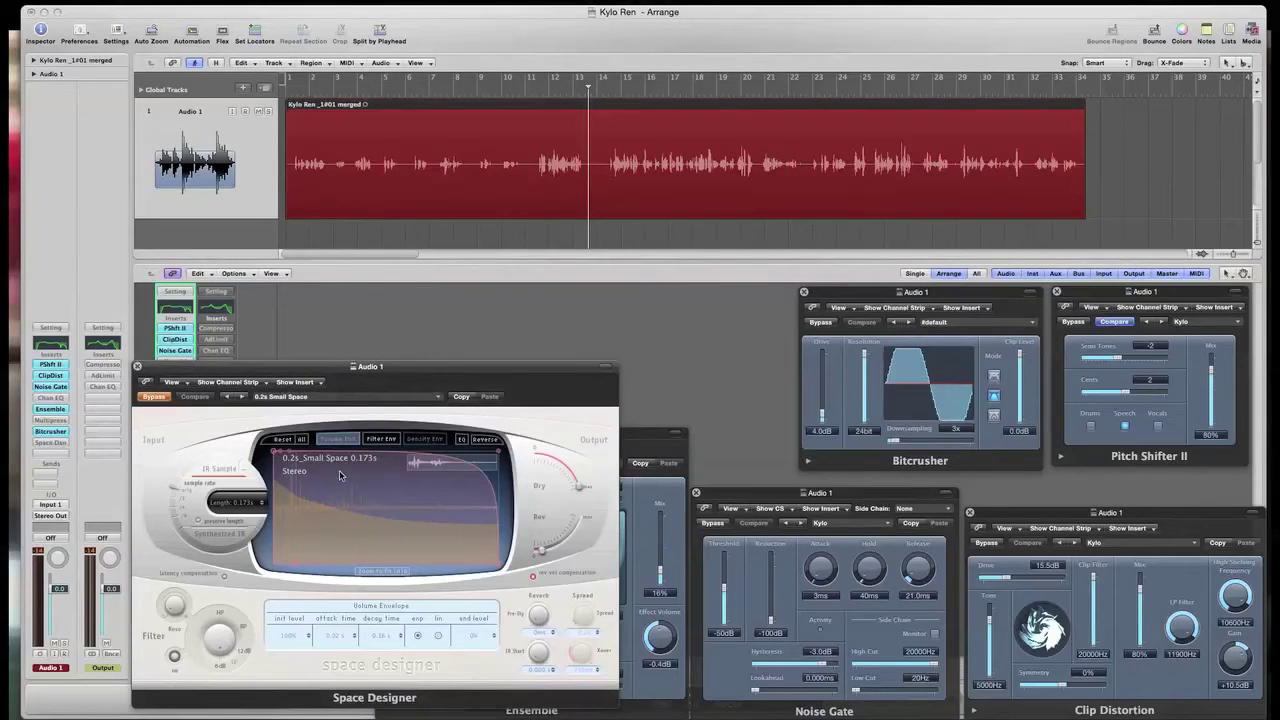
# Choose the 0.2s Small Space preset for Space Designer from the Indoor Spaces group under Small Spaces.
pyautogui.click(438, 400)
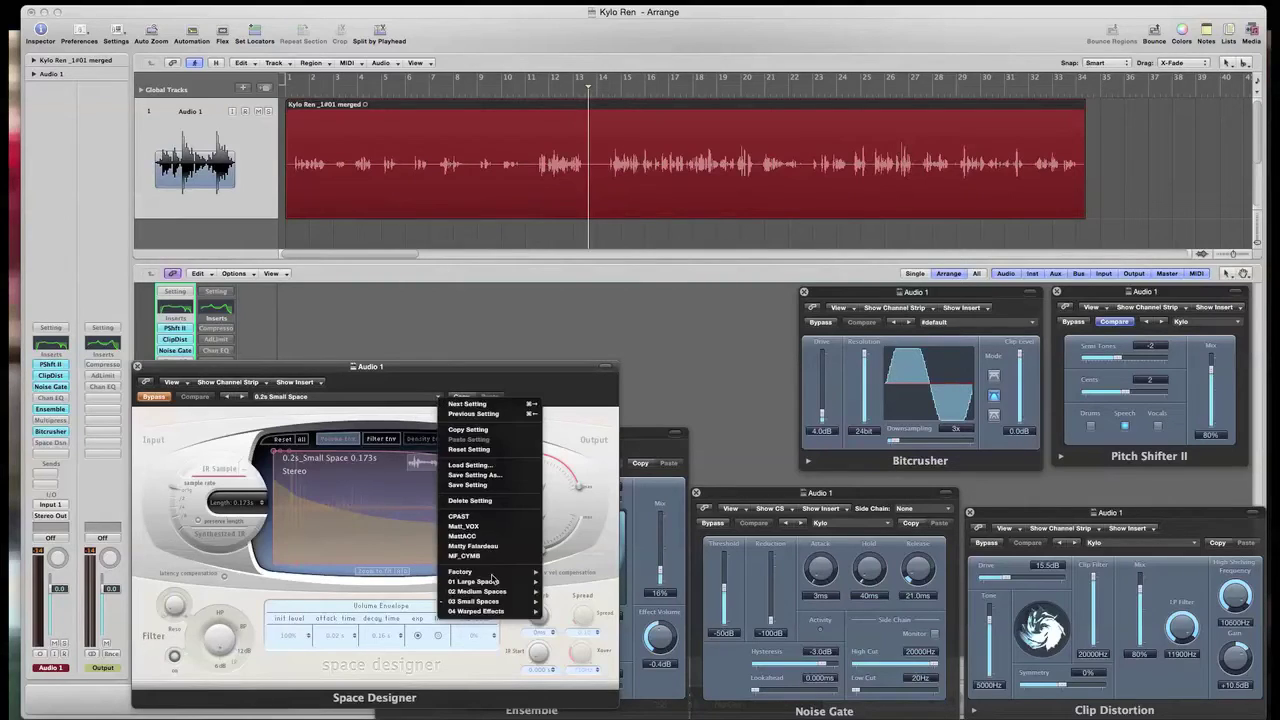
pyautogui.moveTo(488, 603)
pyautogui.moveTo(558, 603)
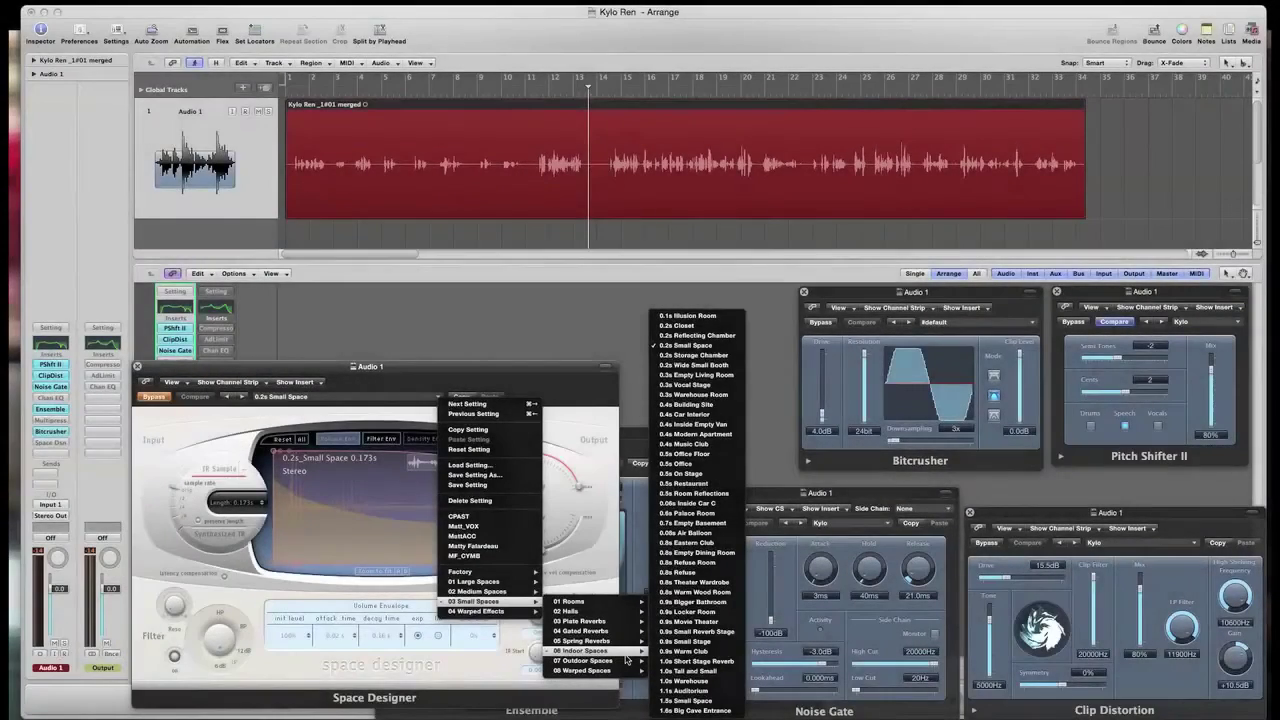
pyautogui.click(696, 347)
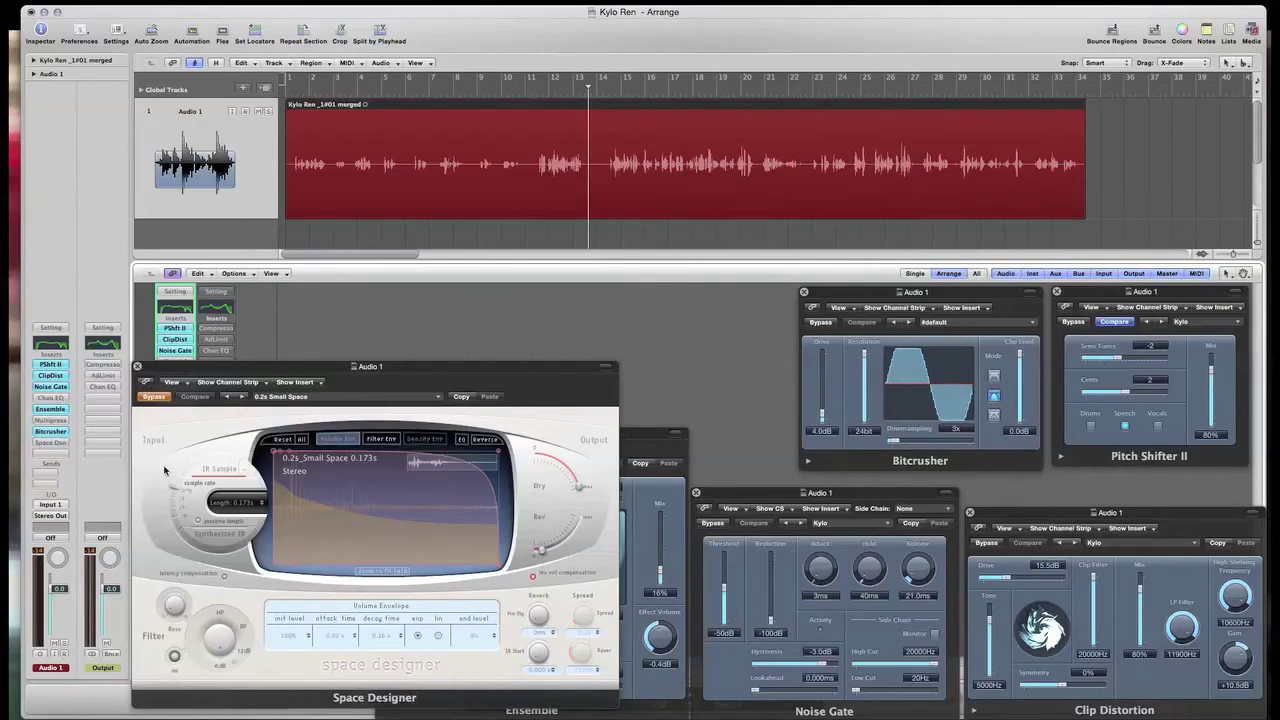
# Take Space Designer out of bypass while the voice plays and raise its reverb output level slightly.
pyautogui.press('space')
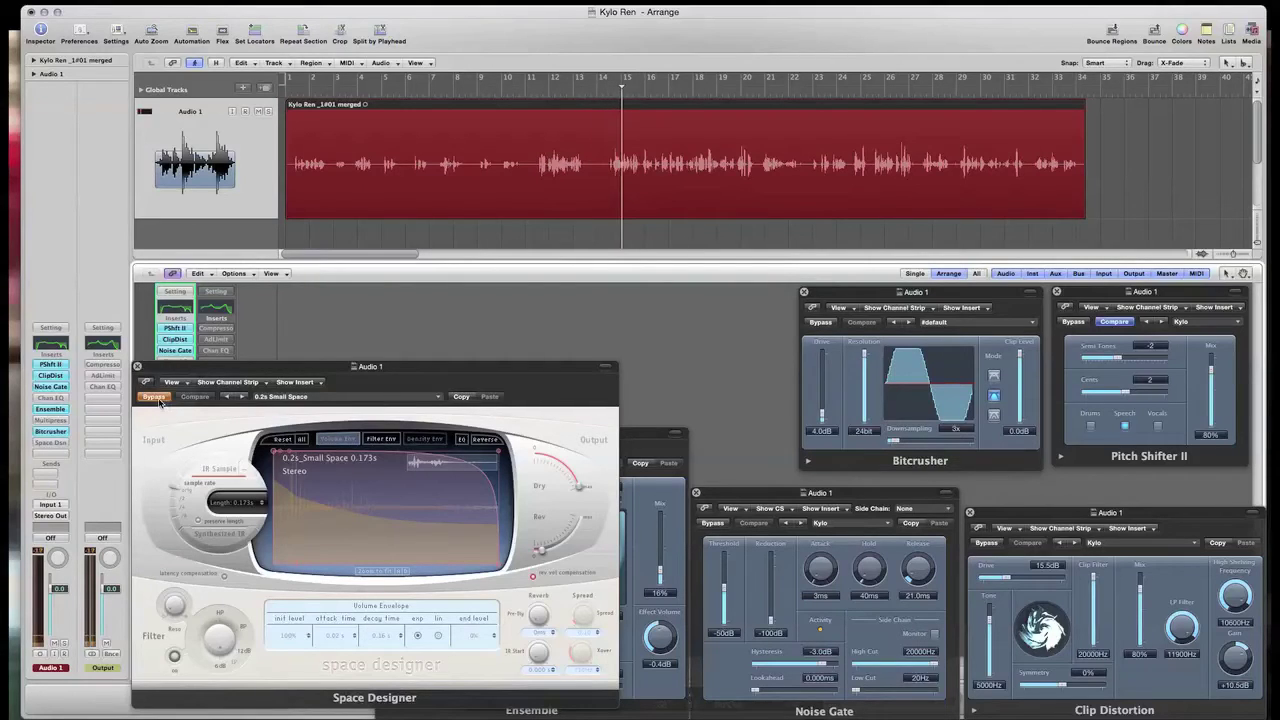
pyautogui.click(153, 397)
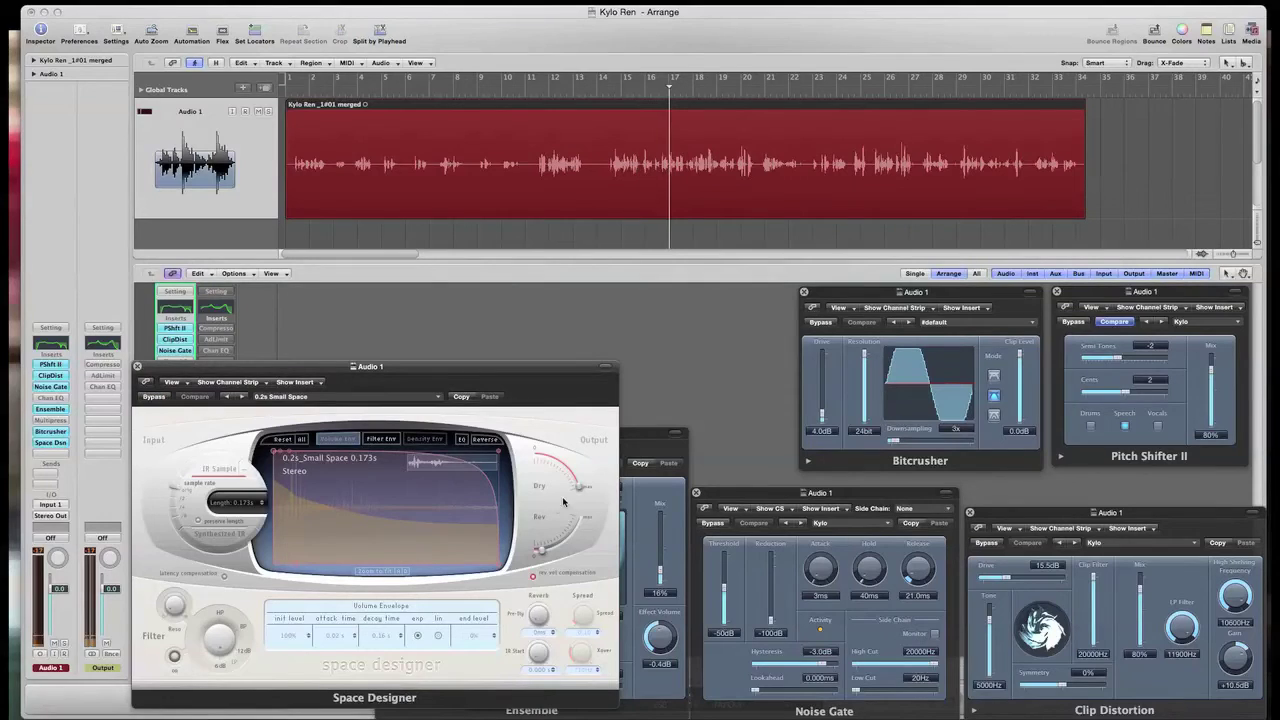
pyautogui.moveTo(580, 488)
pyautogui.mouseDown()
pyautogui.moveTo(528, 453)
pyautogui.moveTo(579, 488)
pyautogui.mouseUp()
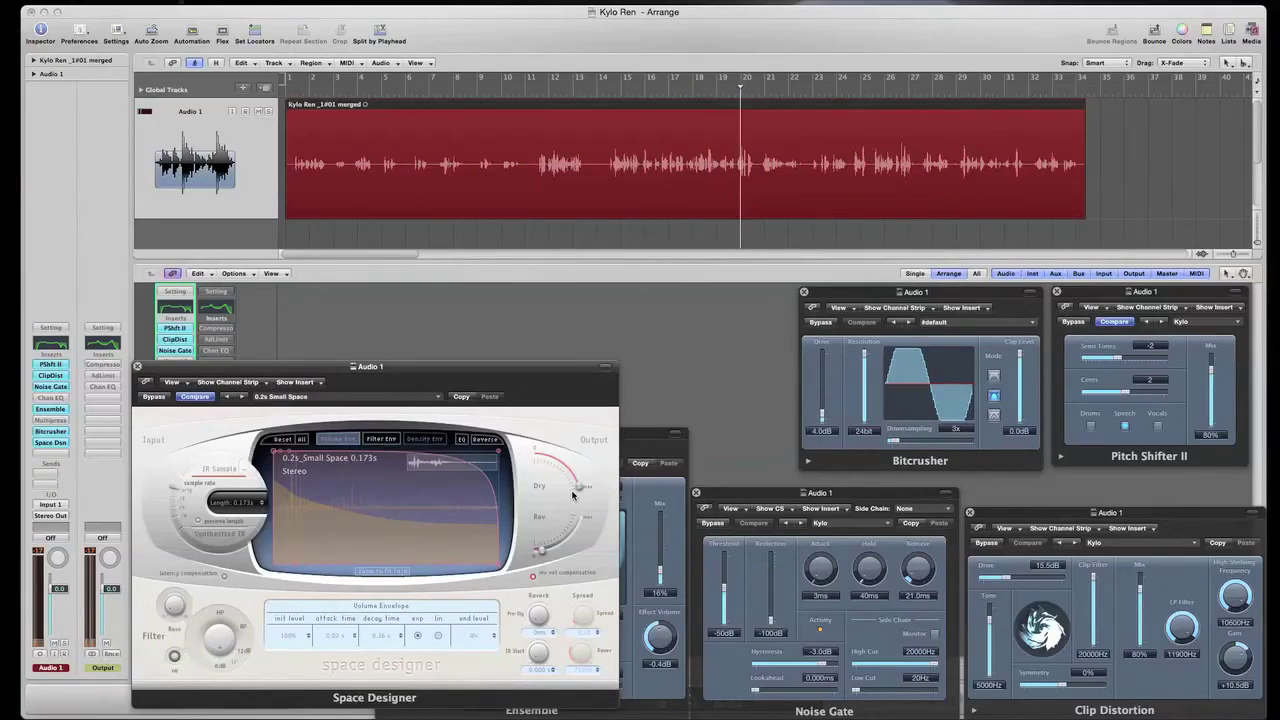
pyautogui.moveTo(540, 556)
pyautogui.mouseDown()
pyautogui.moveTo(581, 522)
pyautogui.moveTo(550, 554)
pyautogui.mouseUp()
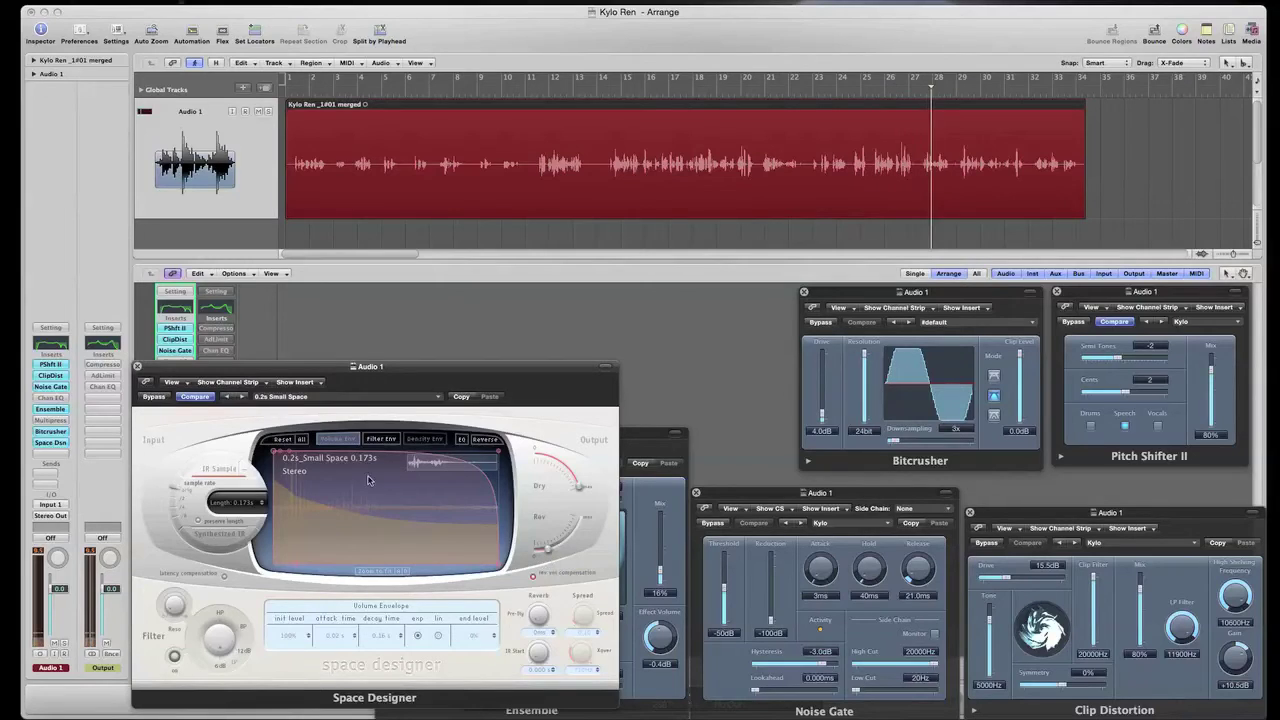
# Compare the playing voice with Space Designer bypassed and active, ending with the reverb active.
pyautogui.click(152, 397)
pyautogui.click(152, 397)
pyautogui.click(152, 397)
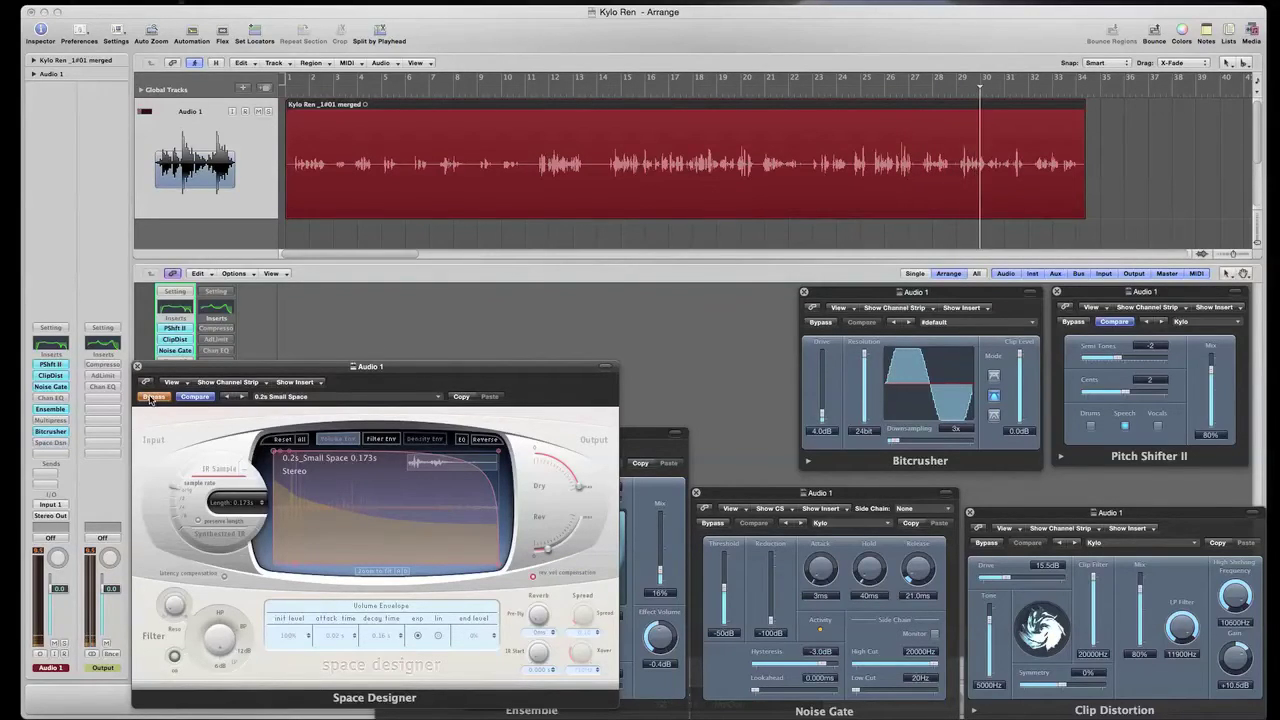
pyautogui.click(151, 397)
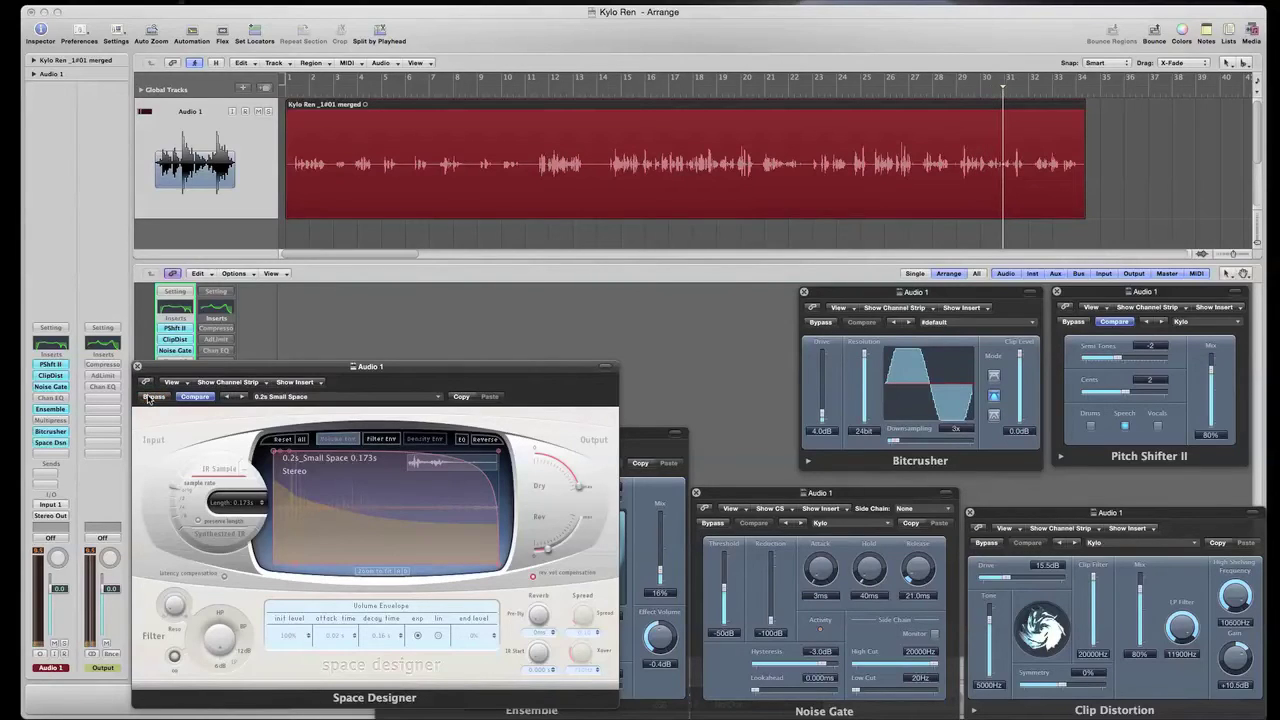
# Set the locators to the length of the voice region and lower Space Designer's reverb output level slightly.
pyautogui.click(254, 30)
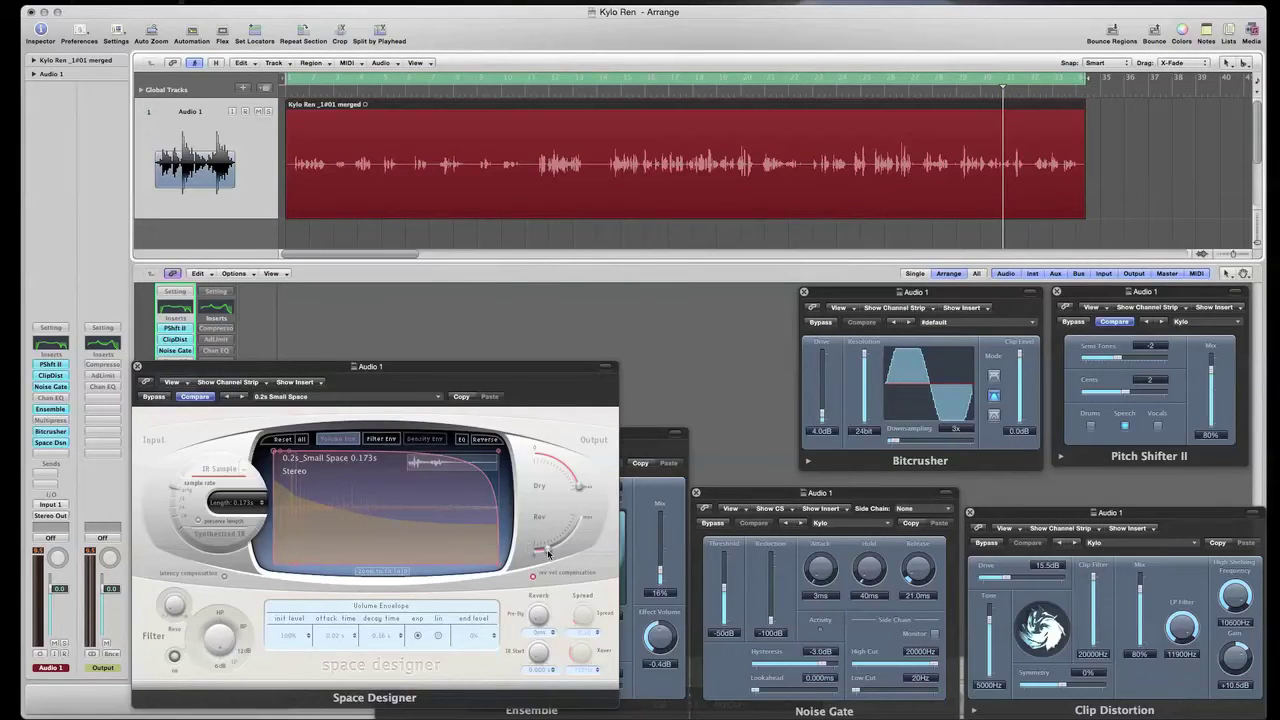
pyautogui.moveTo(548, 555); pyautogui.dragTo(546, 560)
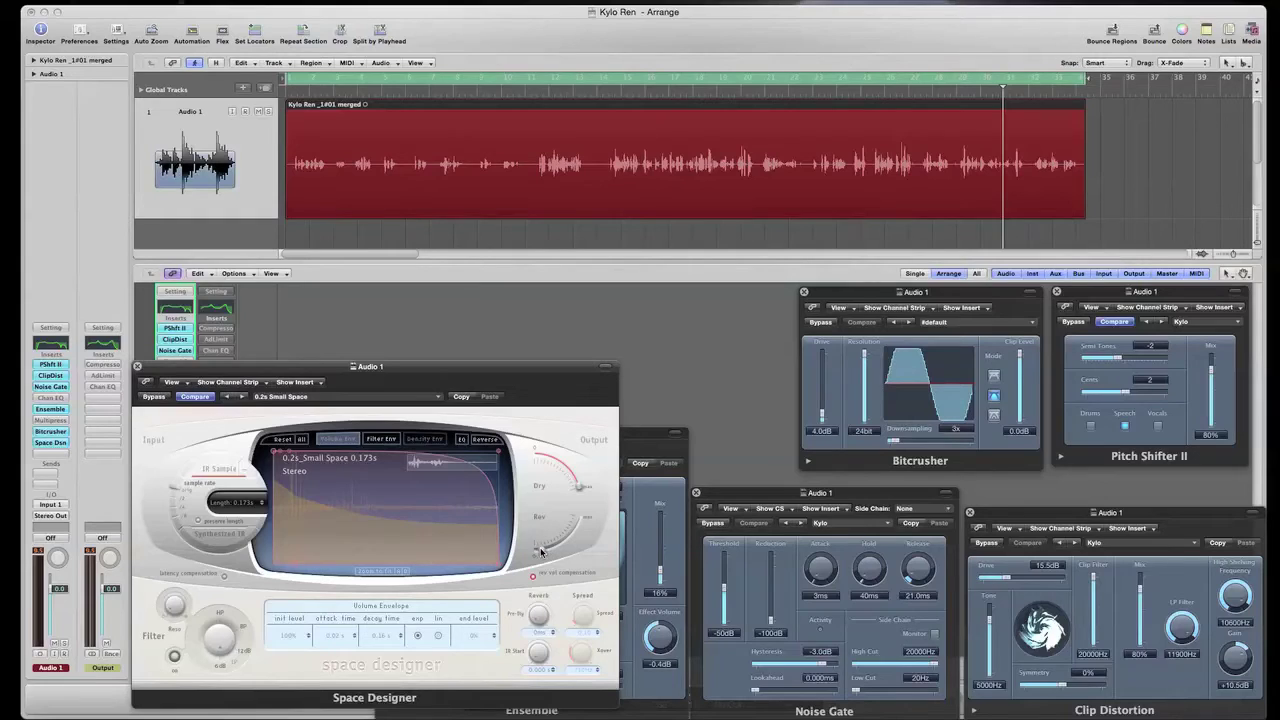
pyautogui.click(541, 550)
# Open the Channel EQ insert on Audio 1, place its window above Space Designer and take it out of bypass.
pyautogui.click(51, 404)
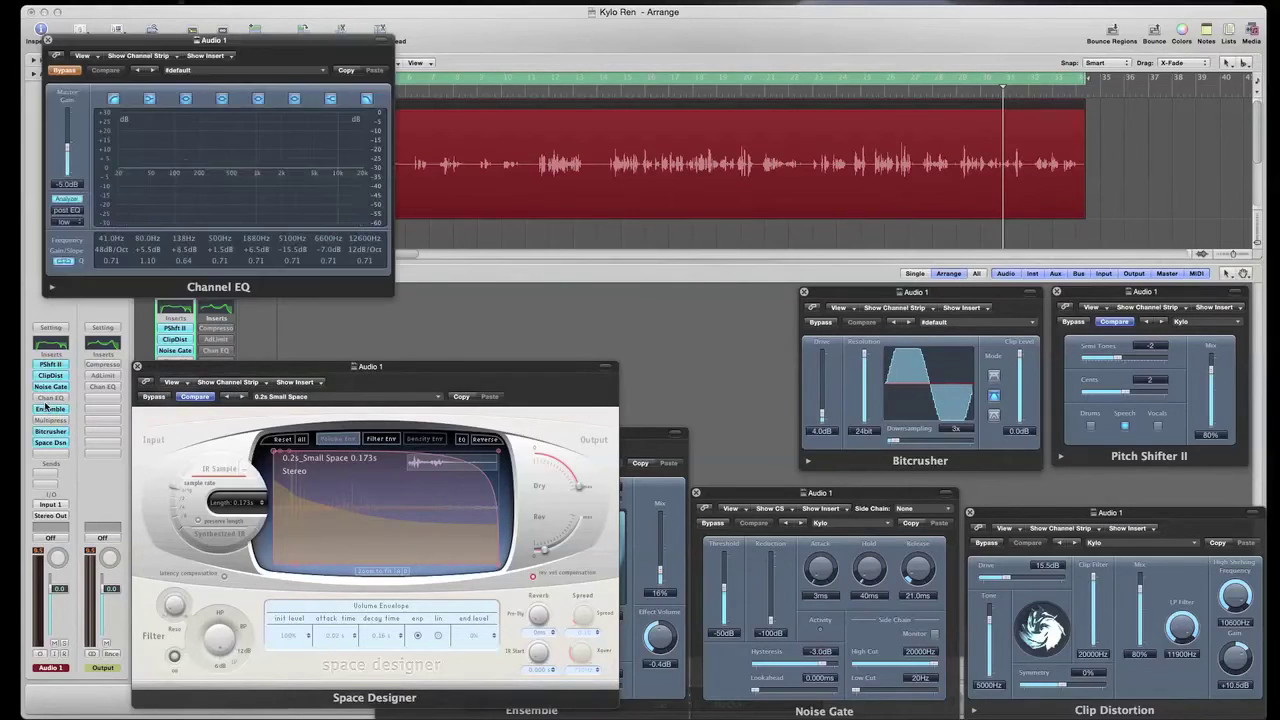
pyautogui.moveTo(101, 37); pyautogui.dragTo(500, 270)
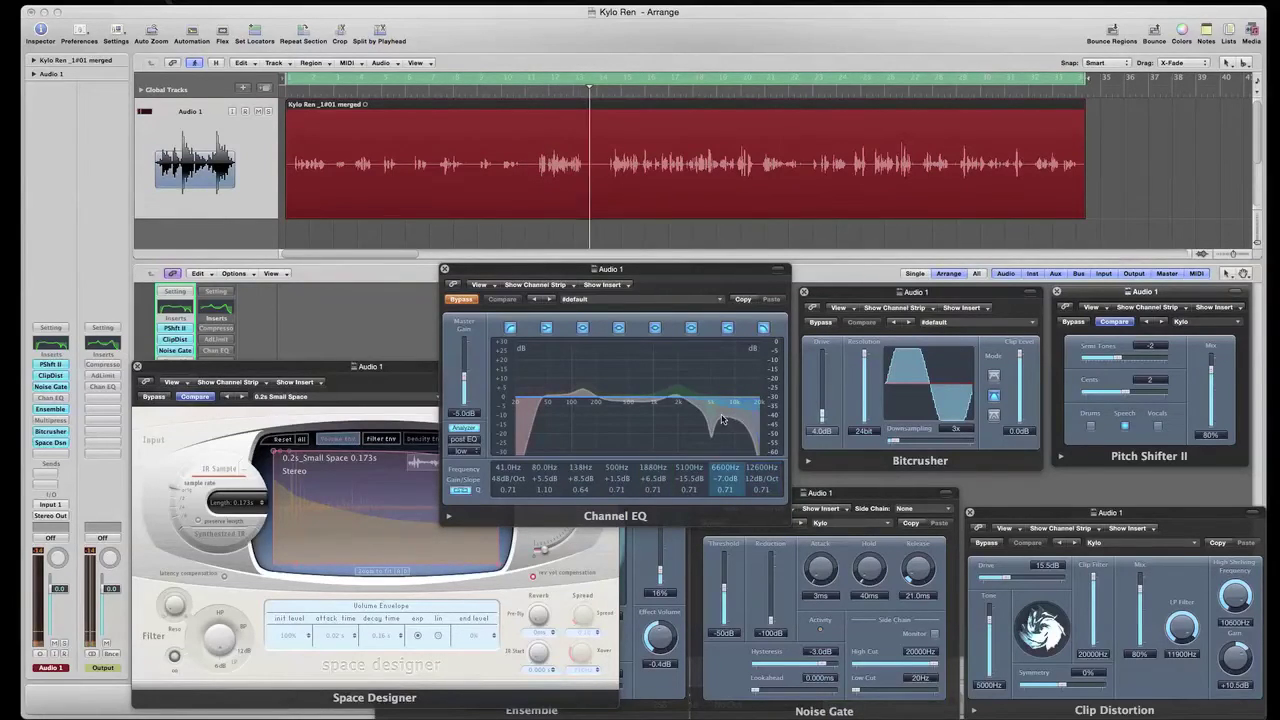
pyautogui.click(463, 300)
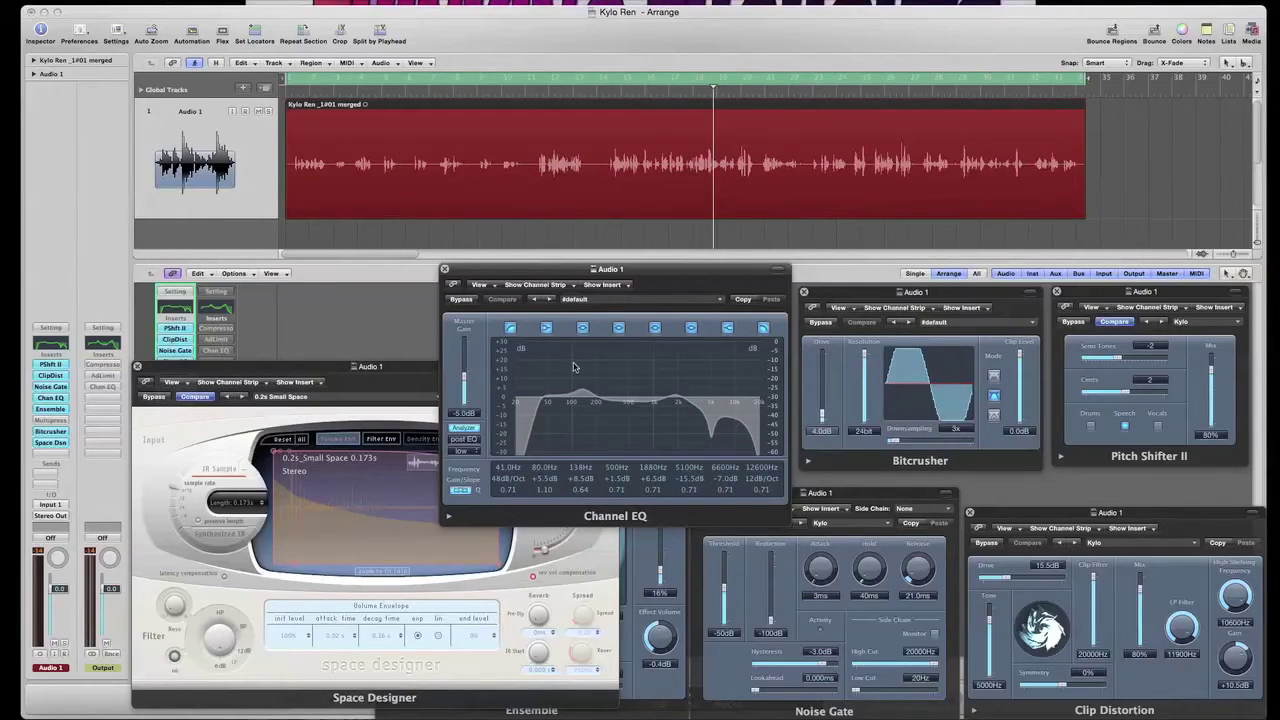
# Play the voice from the start, skip ahead to about bar 14 and compare the Channel EQ bypassed and active, ending with it active.
pyautogui.press('Return')
pyautogui.press('space')
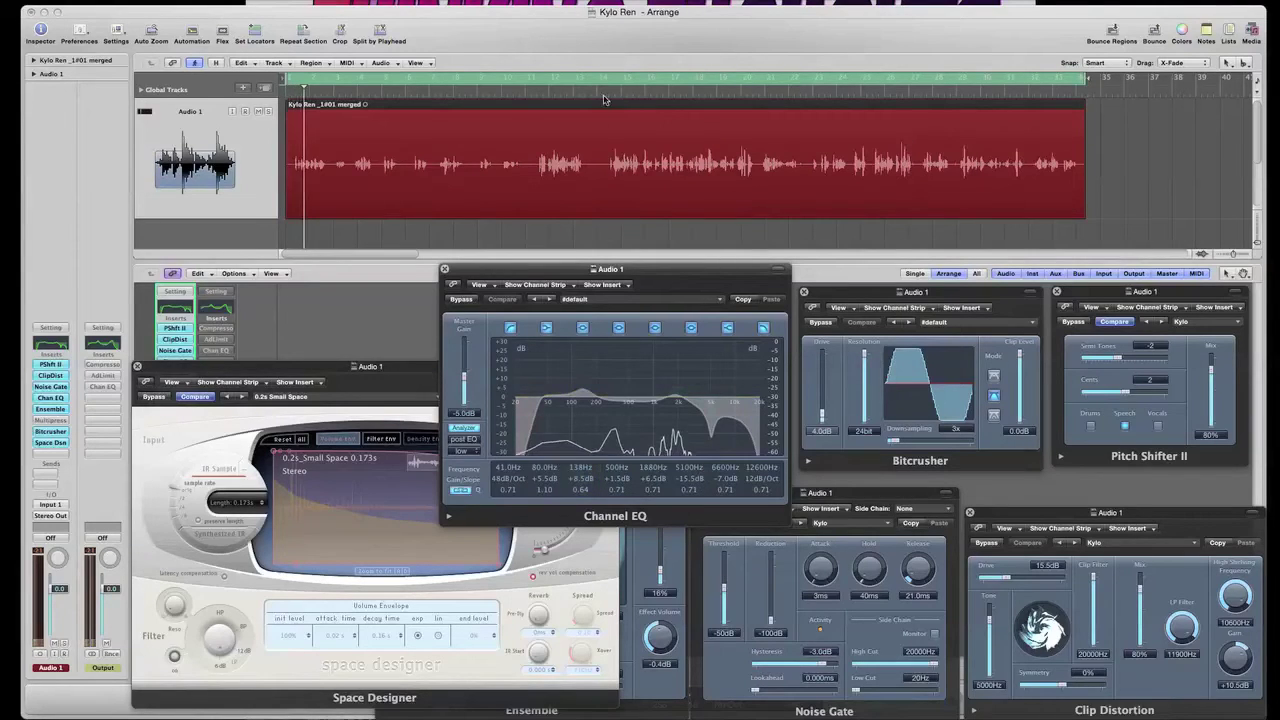
pyautogui.click(600, 96)
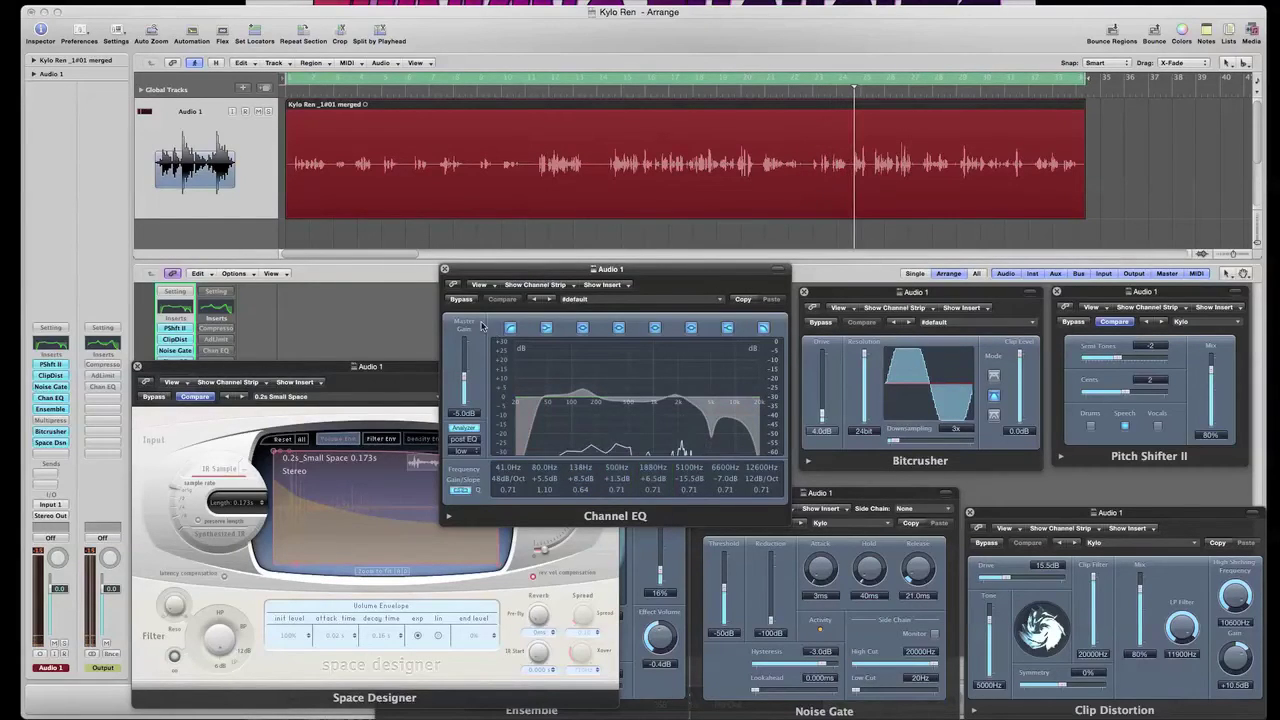
pyautogui.click(461, 300)
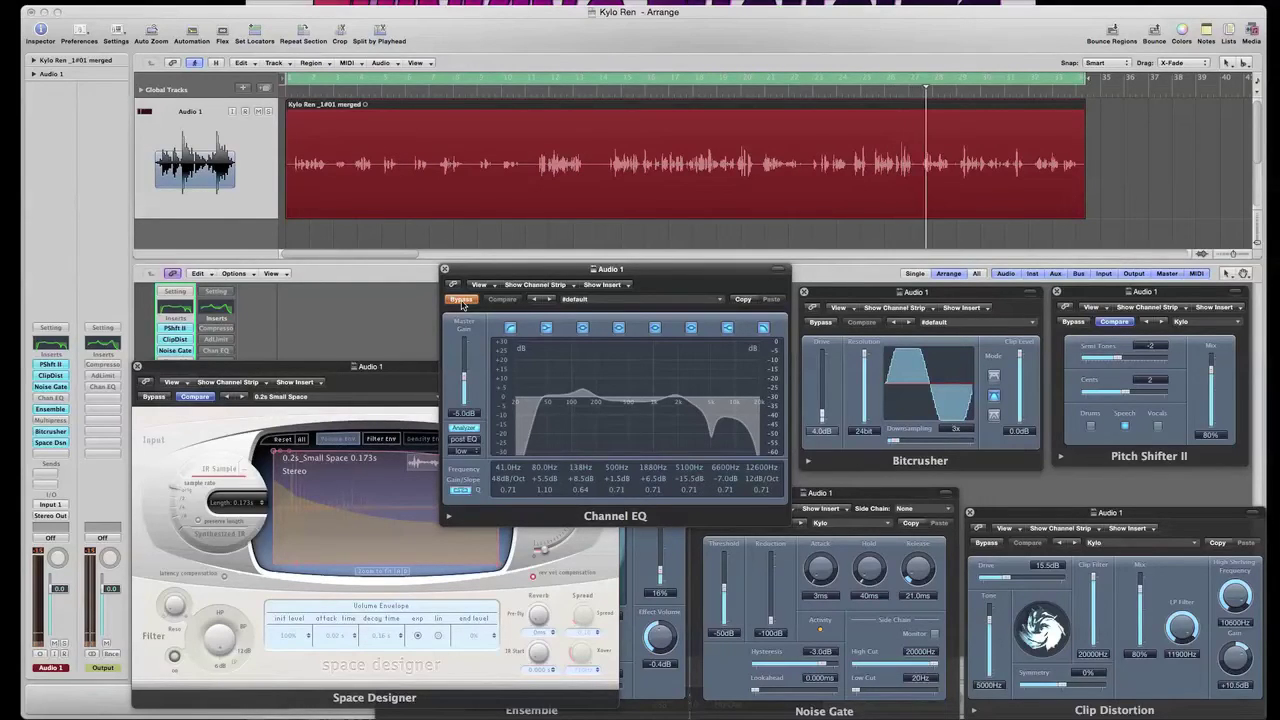
pyautogui.click(460, 300)
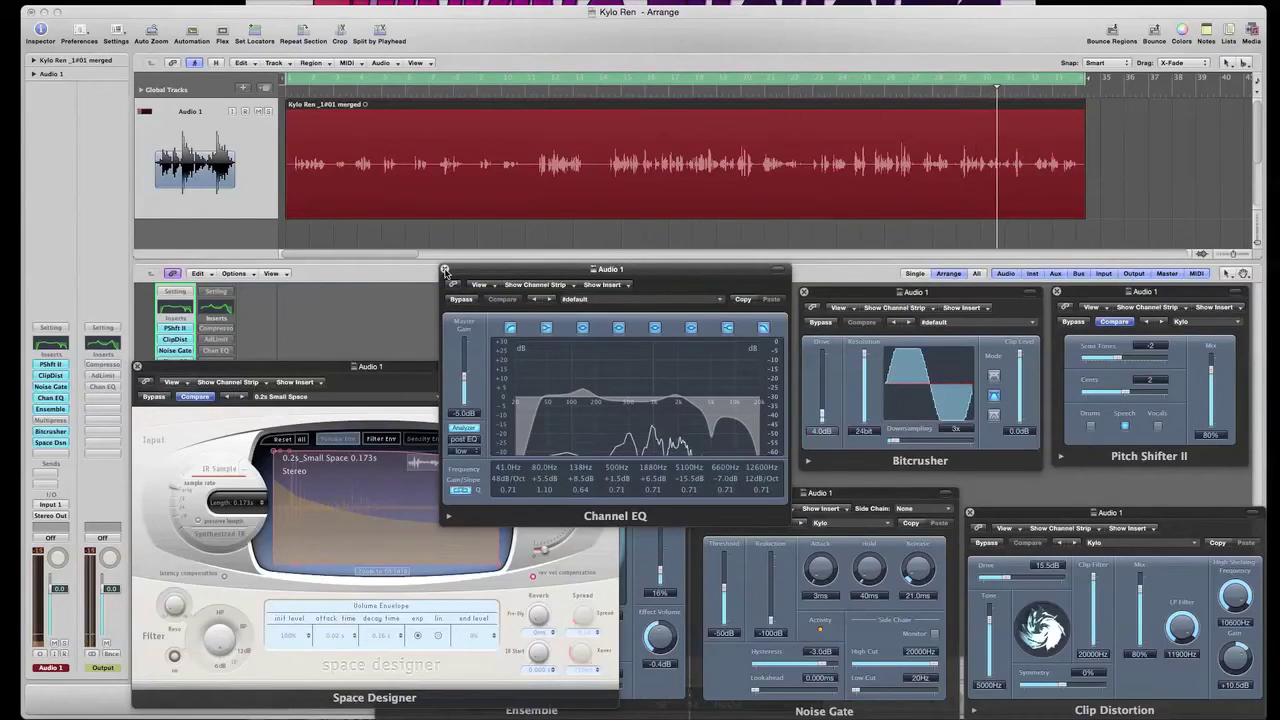
# Open the Multipressor insert on Audio 1 and arrange its window beside the Channel EQ without overlap.
pyautogui.click(52, 421)
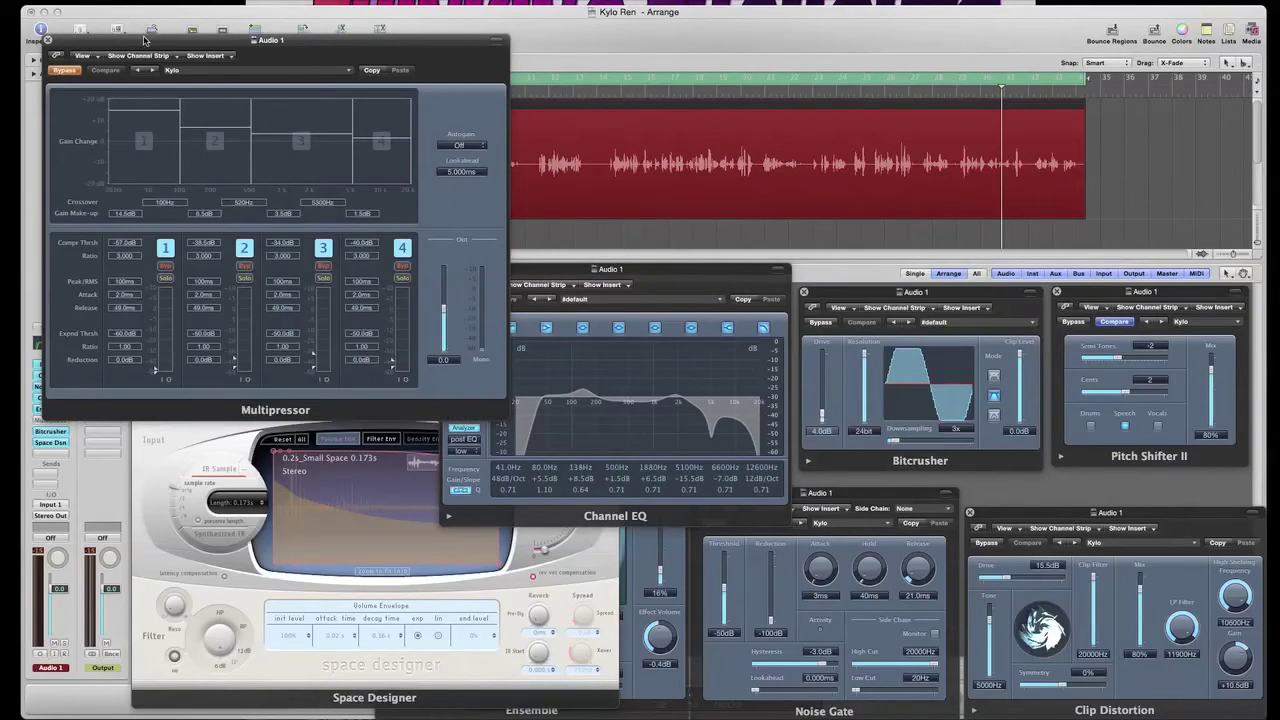
pyautogui.moveTo(147, 40); pyautogui.dragTo(885, 258)
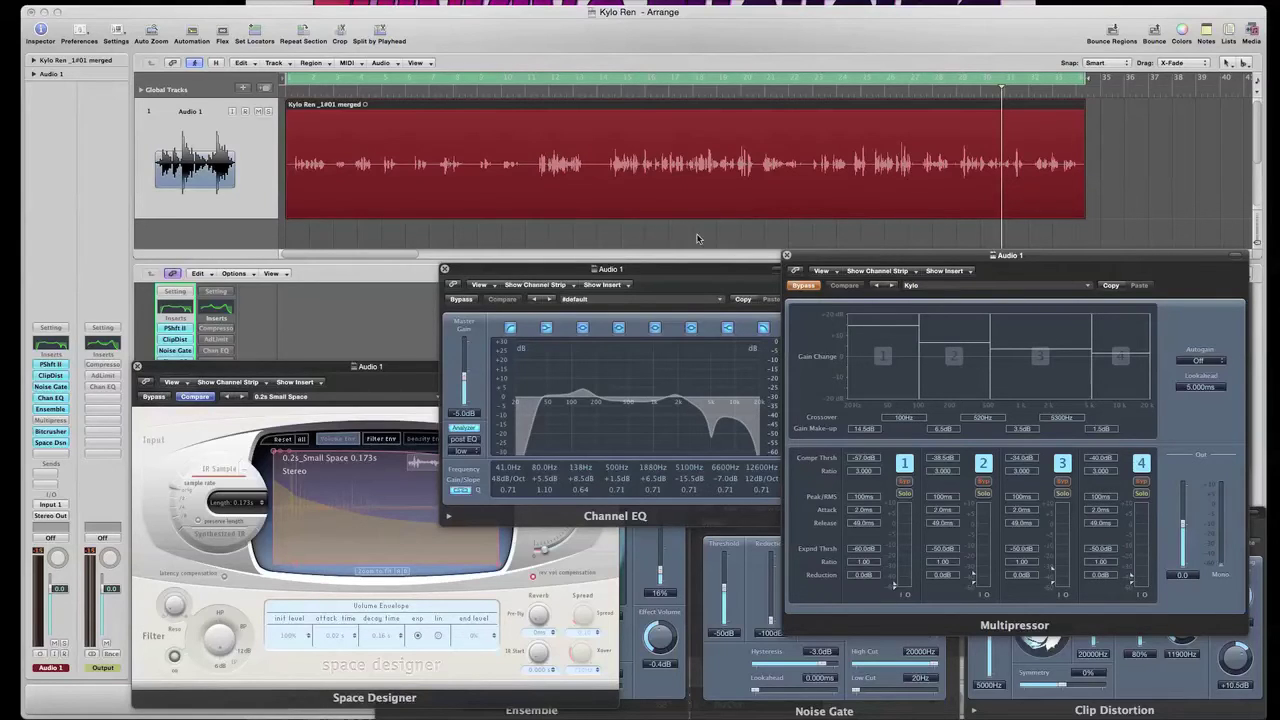
pyautogui.moveTo(690, 272)
pyautogui.mouseDown()
pyautogui.moveTo(666, 269)
pyautogui.moveTo(678, 272)
pyautogui.mouseUp()
pyautogui.moveTo(879, 258)
pyautogui.mouseDown()
pyautogui.moveTo(866, 271)
pyautogui.moveTo(891, 272)
pyautogui.mouseUp()
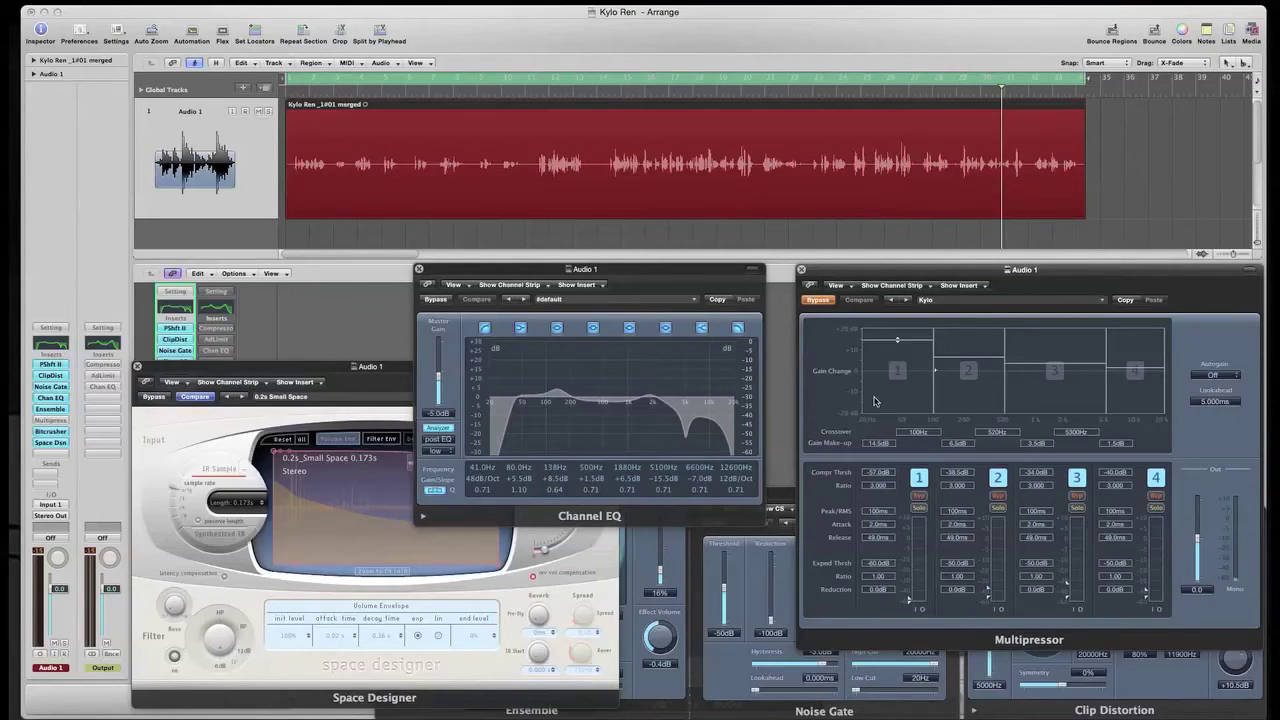
# Play the voice from the start with the Multipressor bypassed, pausing and replaying it for reference.
pyautogui.press('Return')
pyautogui.press('space')
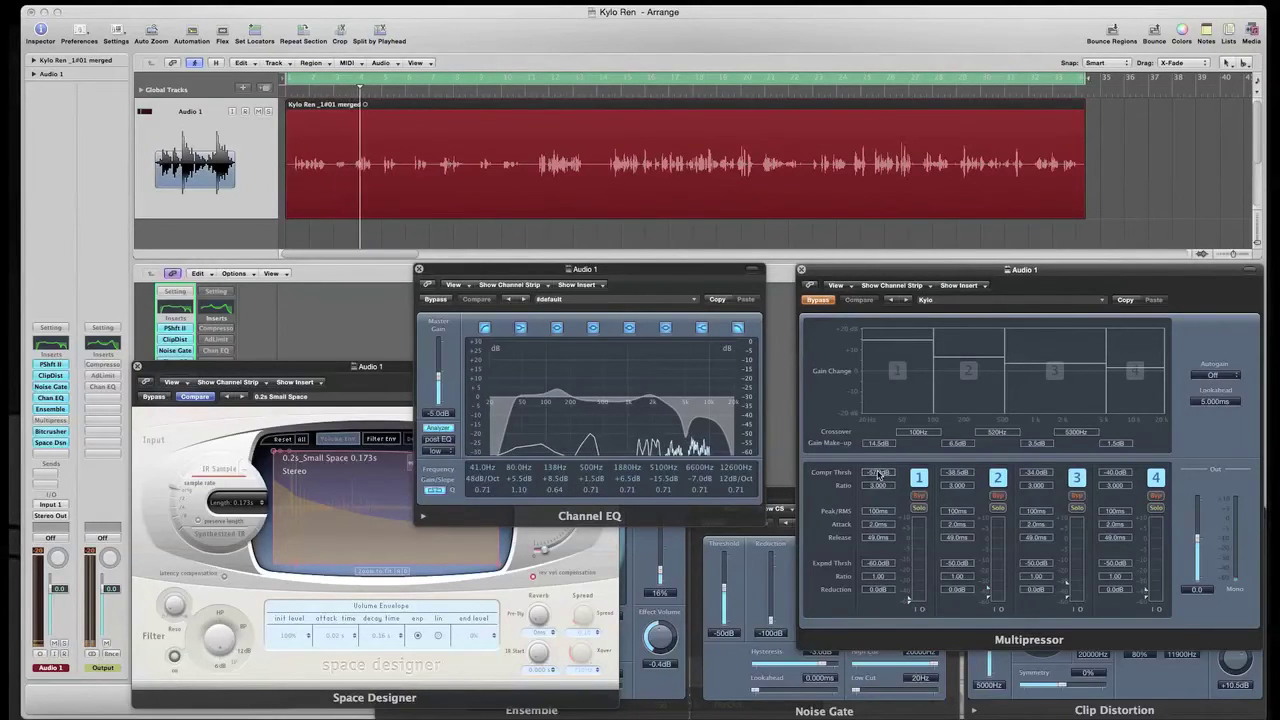
pyautogui.press('space')
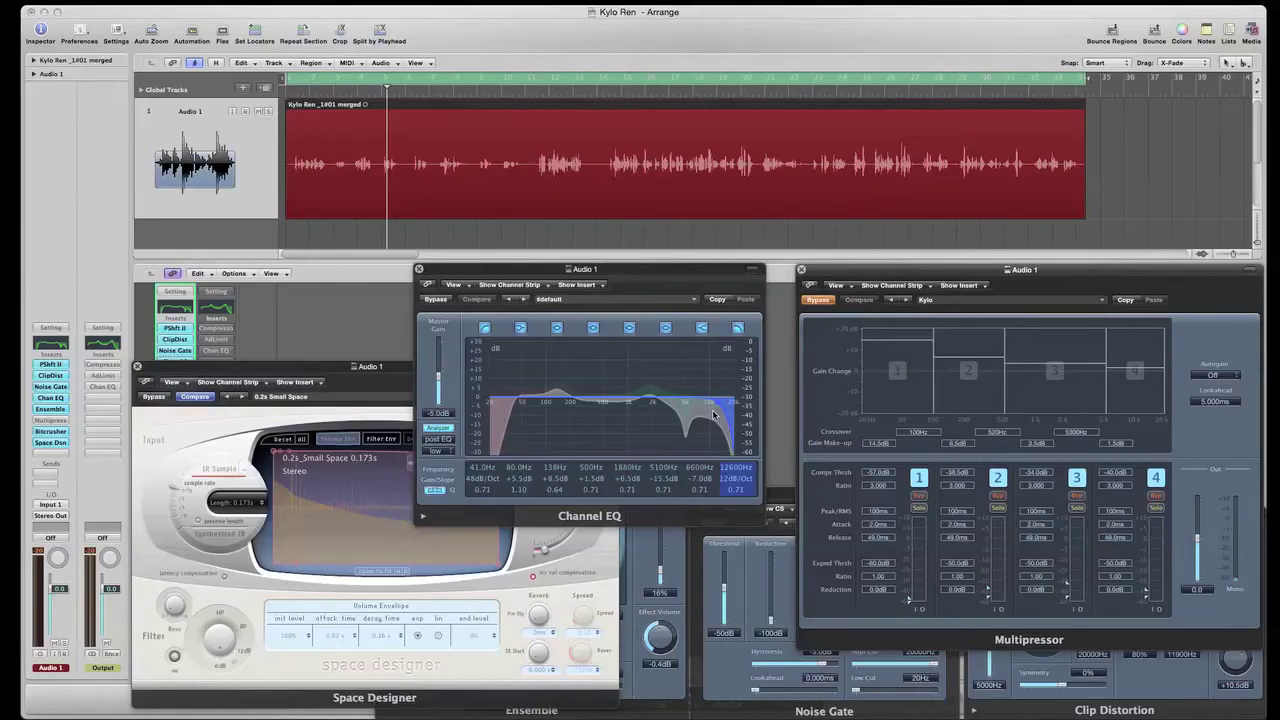
pyautogui.press('space')
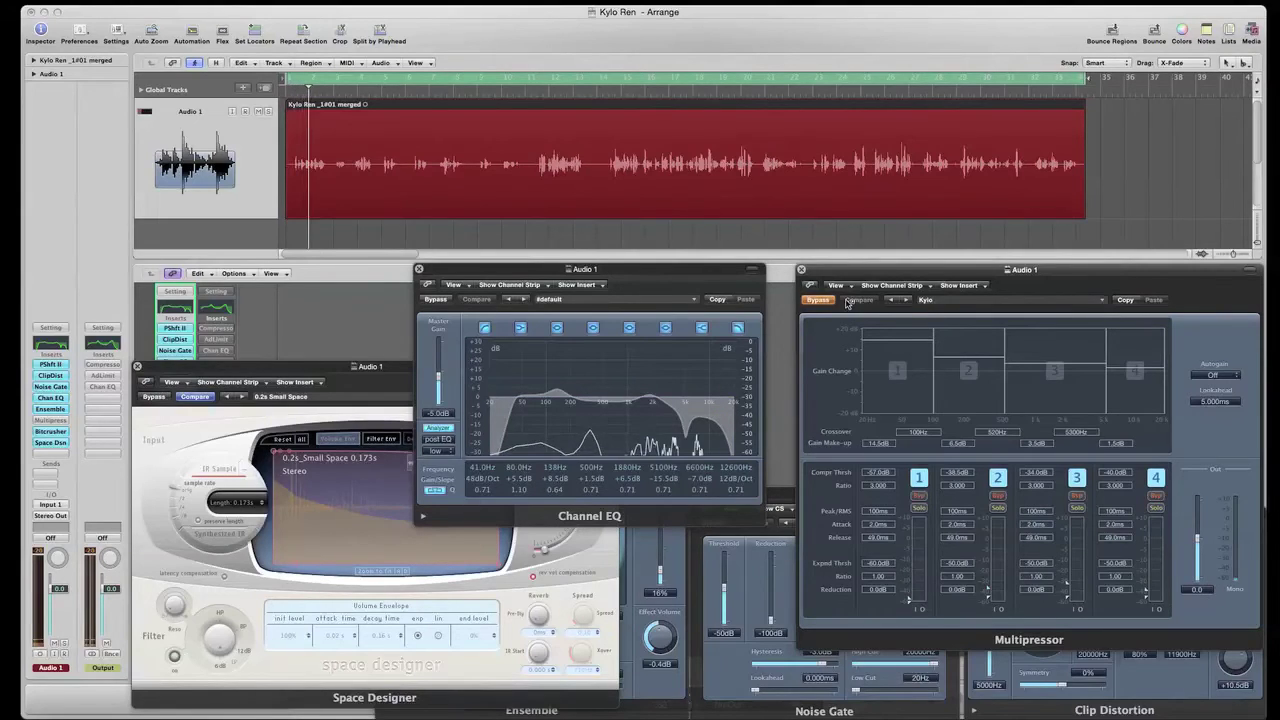
# Take the Multipressor out of bypass and compare the playing voice with it bypassed and active, ending with it active.
pyautogui.click(815, 301)
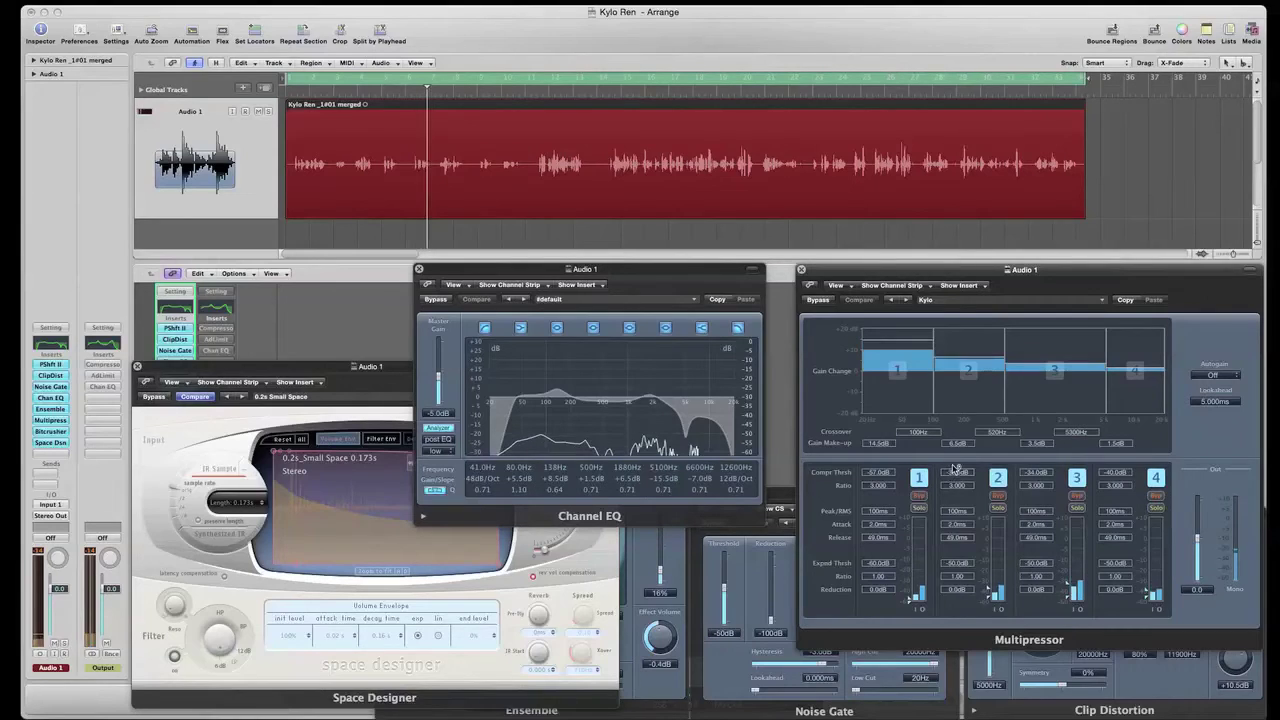
pyautogui.click(817, 300)
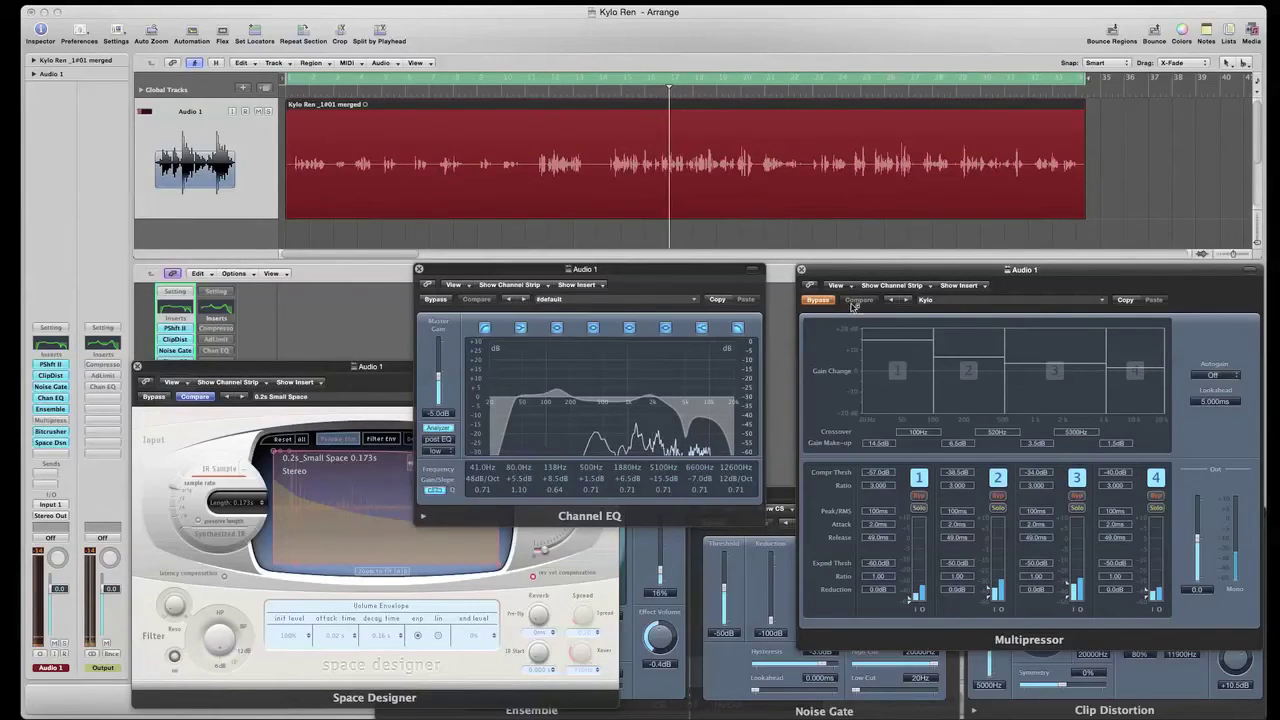
pyautogui.click(816, 300)
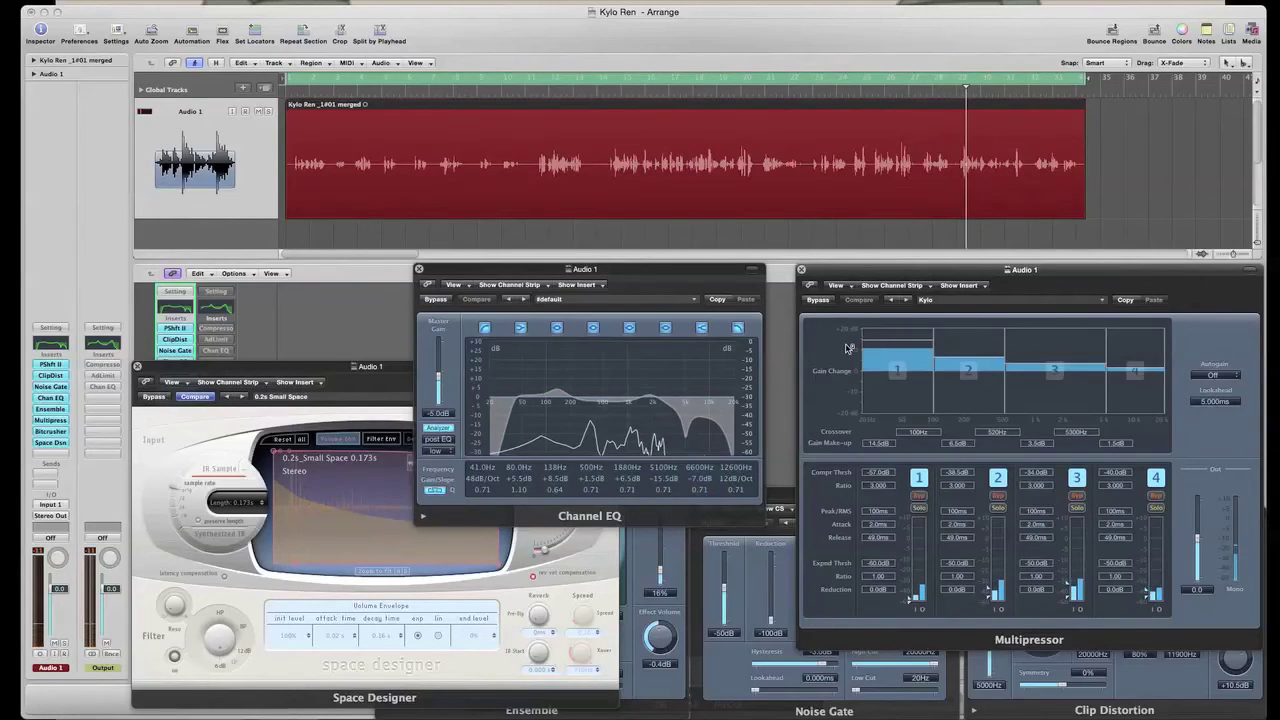
pyautogui.moveTo(1053, 378)
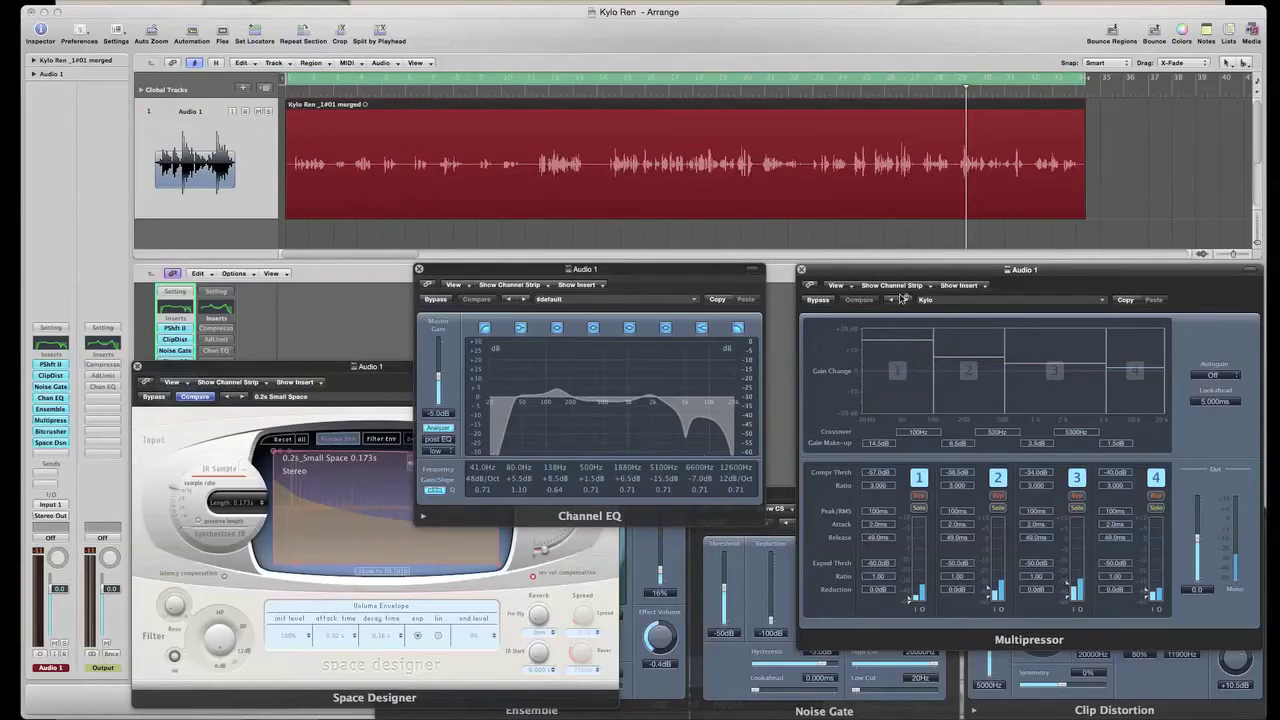
# Open the Channel EQ insert on the Output channel, place its window beside the Audio 1 EQ and take it out of bypass.
pyautogui.click(219, 353)
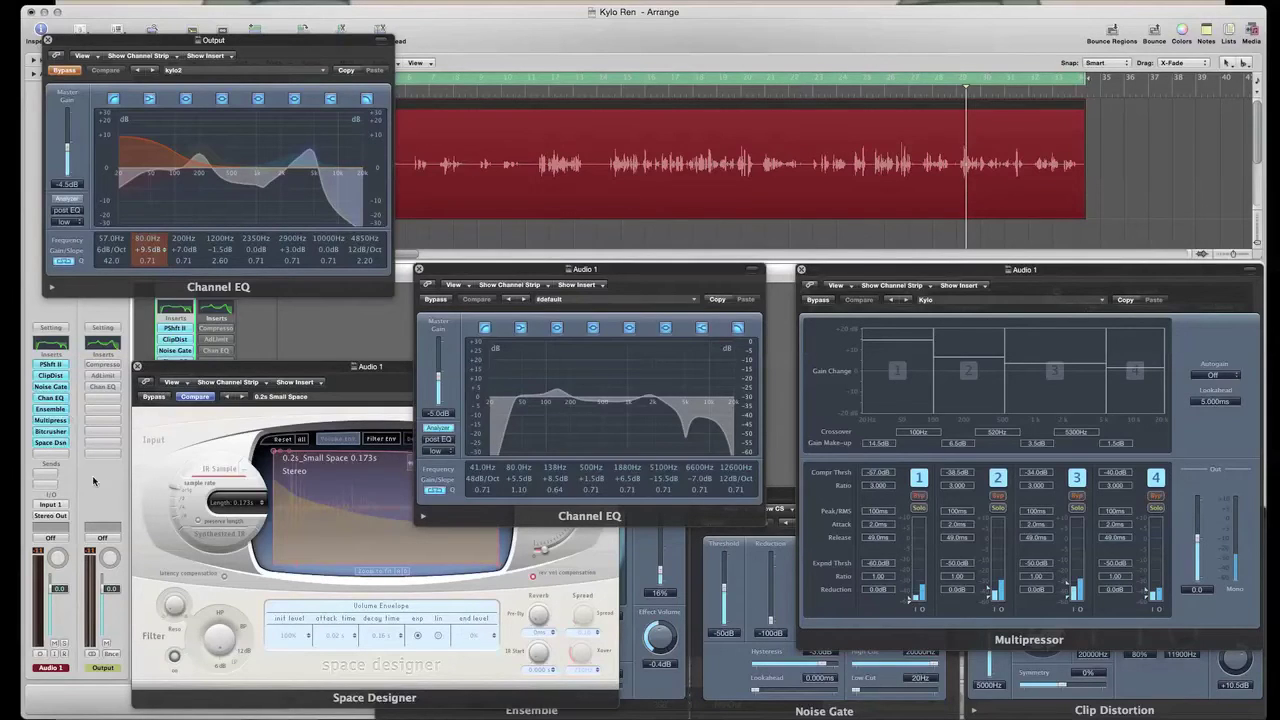
pyautogui.moveTo(165, 45); pyautogui.dragTo(686, 392)
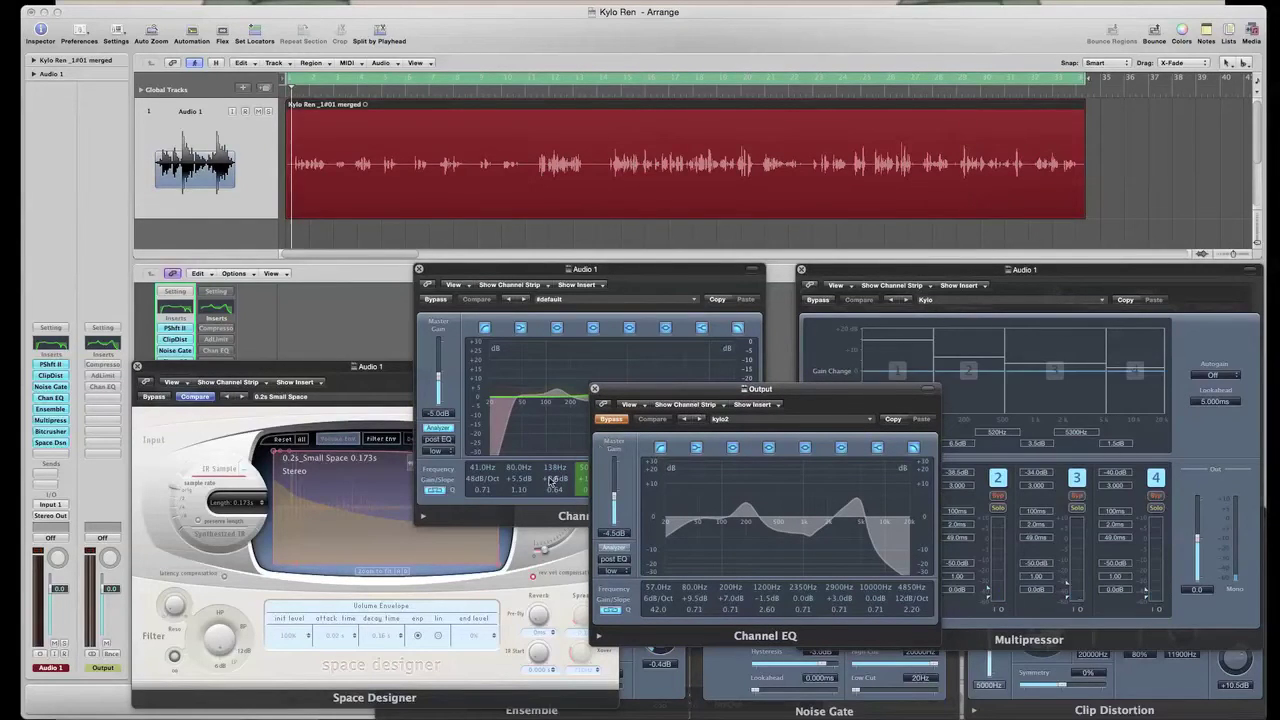
pyautogui.click(613, 420)
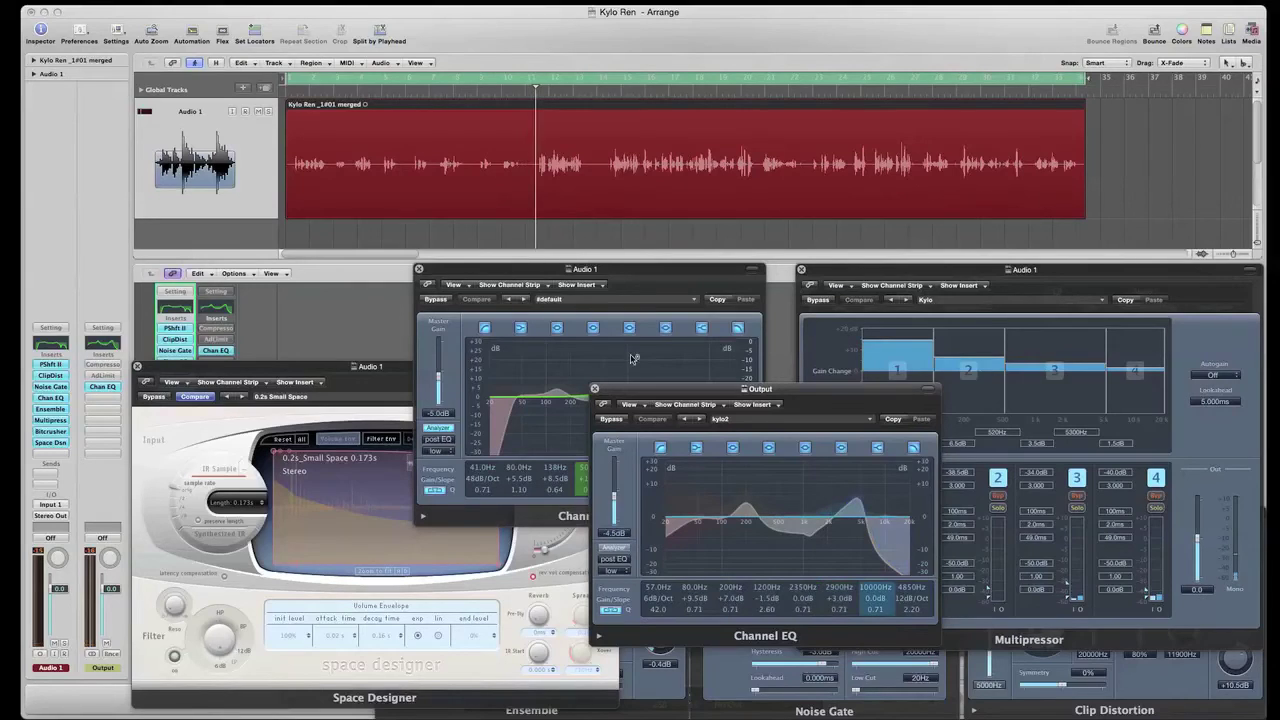
# Compare the playing voice with the Output channel's Channel EQ bypassed and active, ending with it active.
pyautogui.click(613, 420)
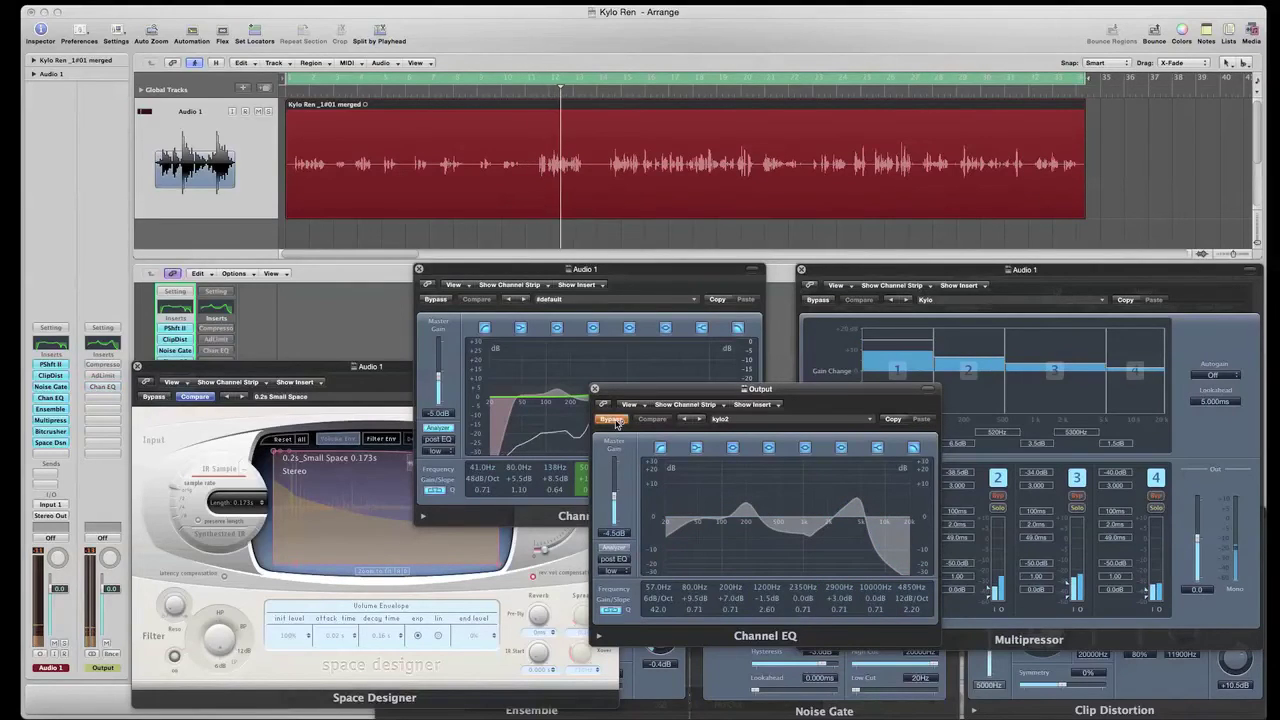
pyautogui.click(614, 420)
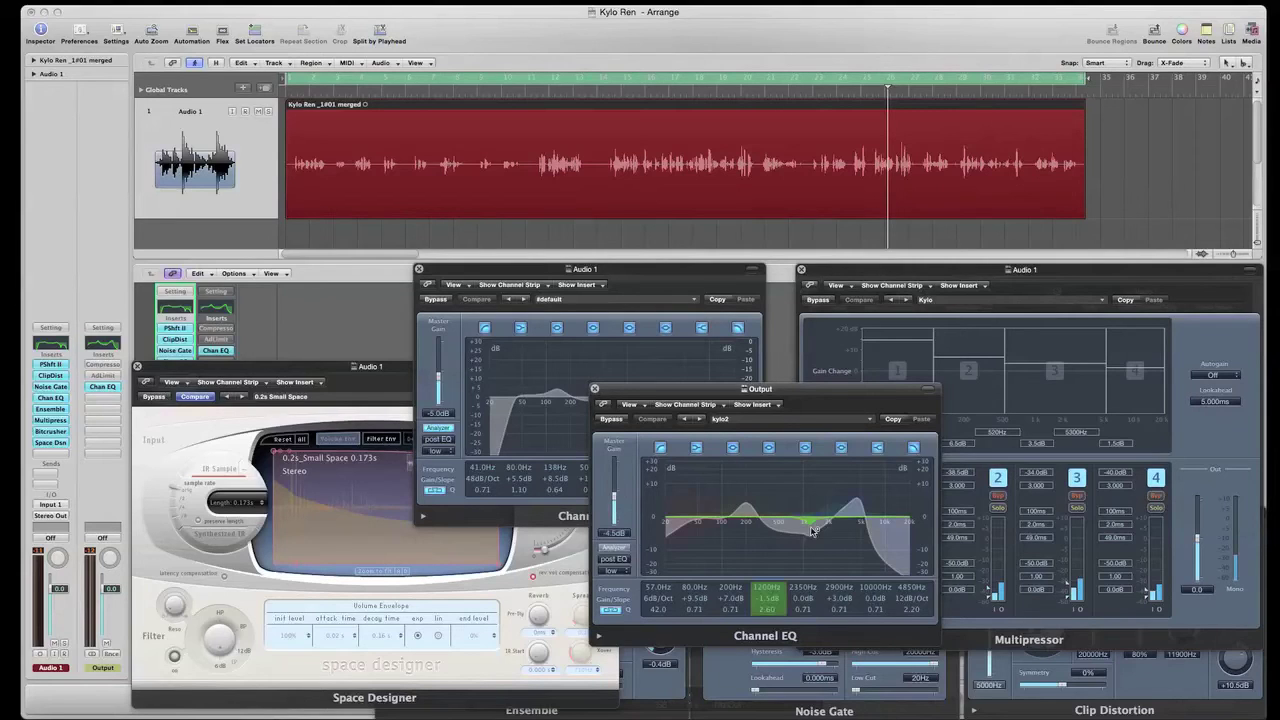
# Play the voice with the Output Channel EQ's analyzer on and place the Audio 1 Channel EQ beside it without overlap.
pyautogui.click(620, 551)
pyautogui.press('space')
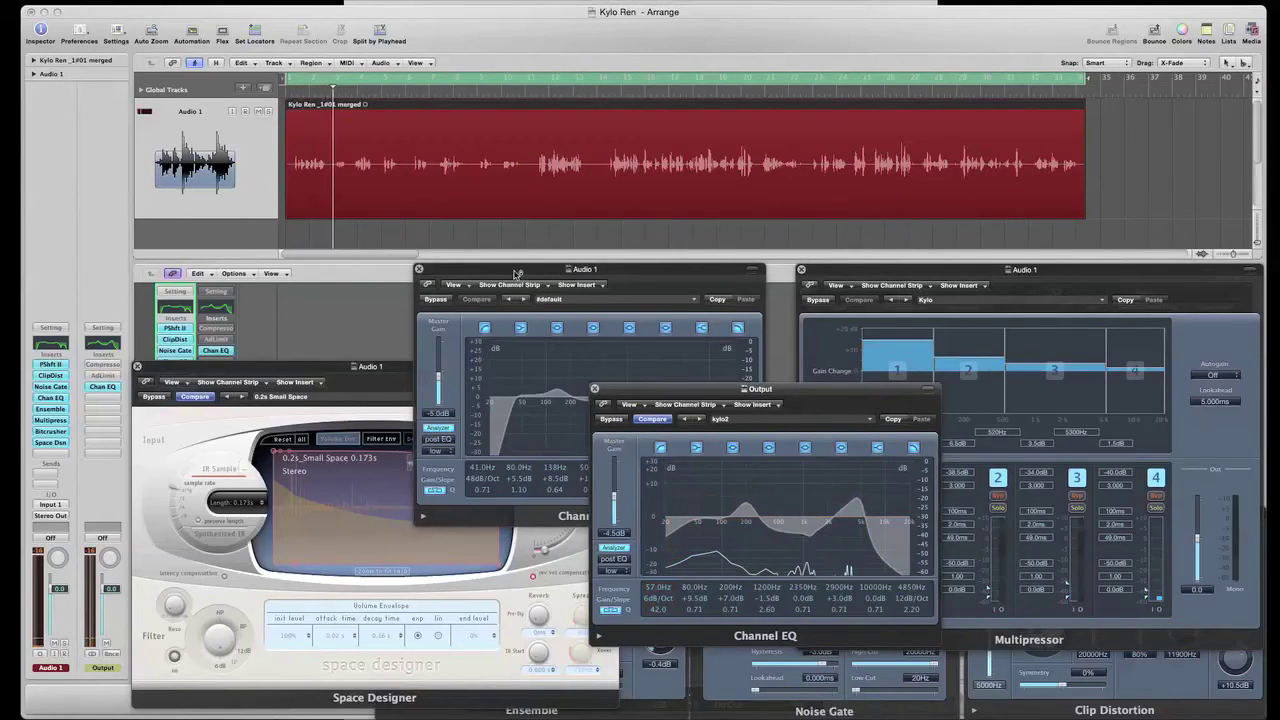
pyautogui.moveTo(529, 271); pyautogui.dragTo(337, 380)
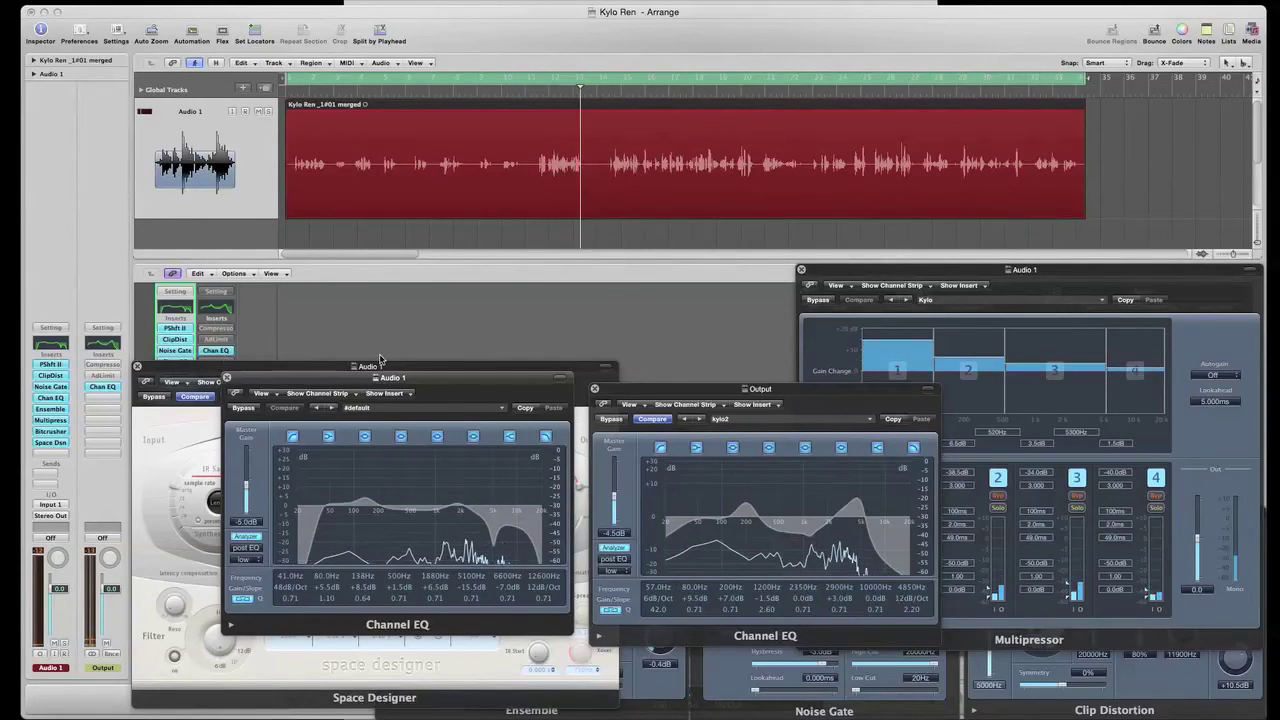
# Open the Compressor insert on the Output channel and browse its Compressor By Type presets, keeping VCA Smashed.
pyautogui.click(215, 330)
pyautogui.moveTo(193, 35); pyautogui.dragTo(375, 306)
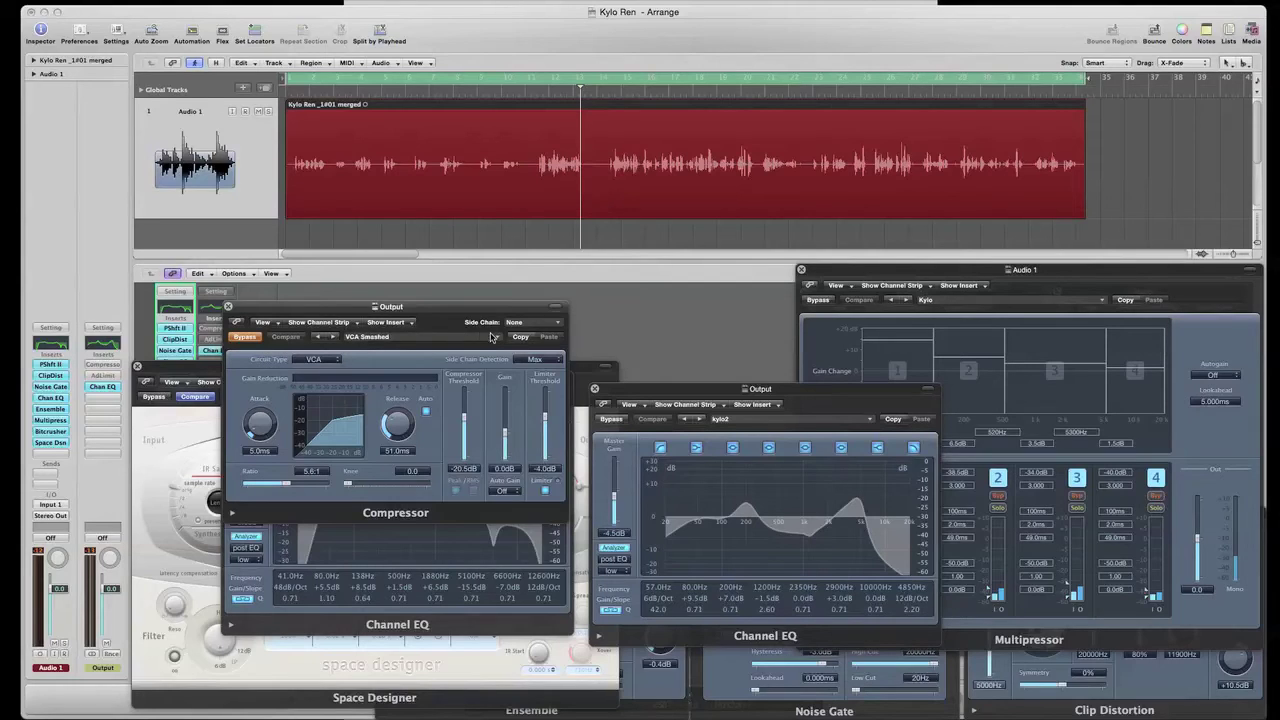
pyautogui.click(495, 338)
pyautogui.moveTo(573, 558)
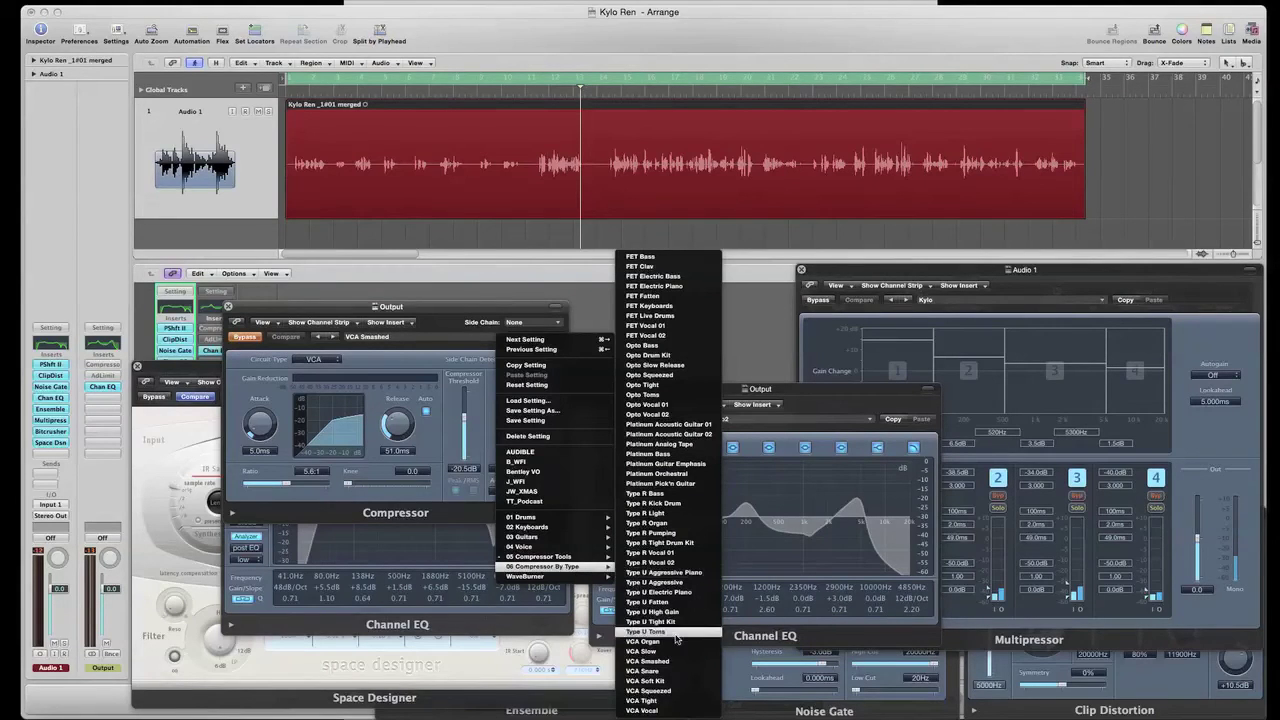
pyautogui.click(407, 310)
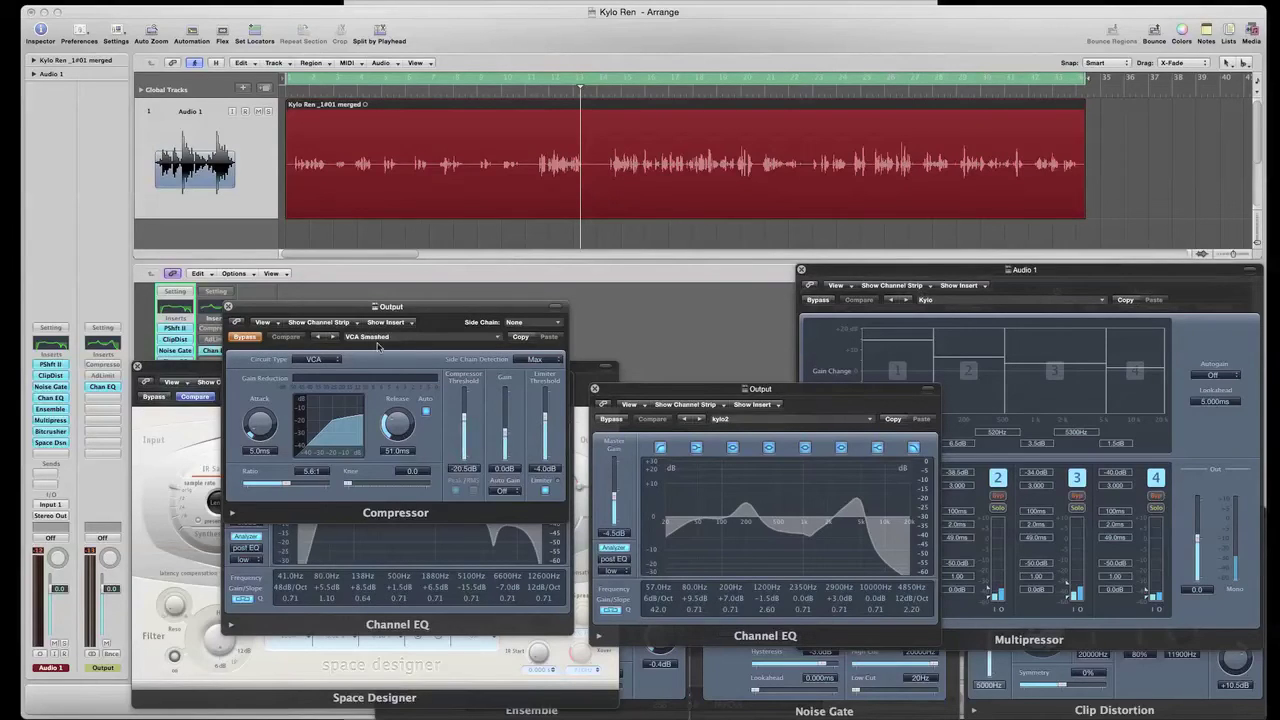
# Move the Compressor window over the gap between the EQs and compare the playing voice with it bypassed and active, ending with it active.
pyautogui.moveTo(343, 307); pyautogui.dragTo(480, 299)
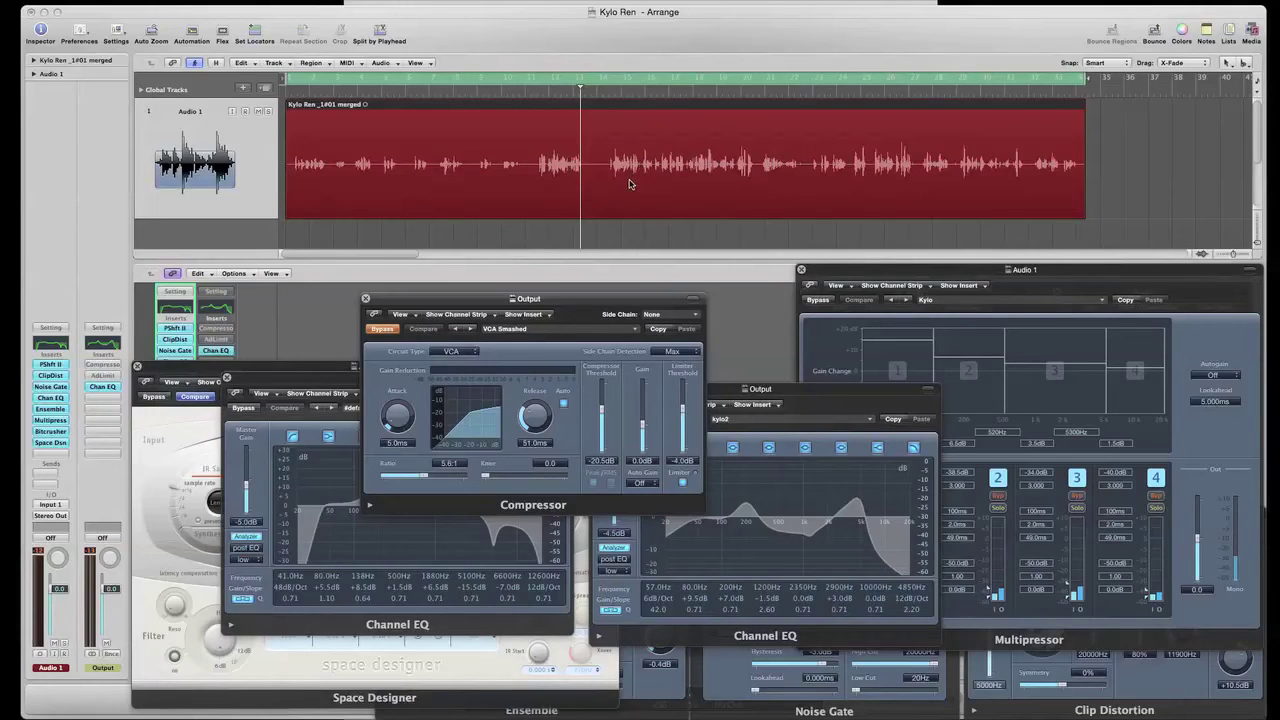
pyautogui.moveTo(566, 302); pyautogui.dragTo(642, 298)
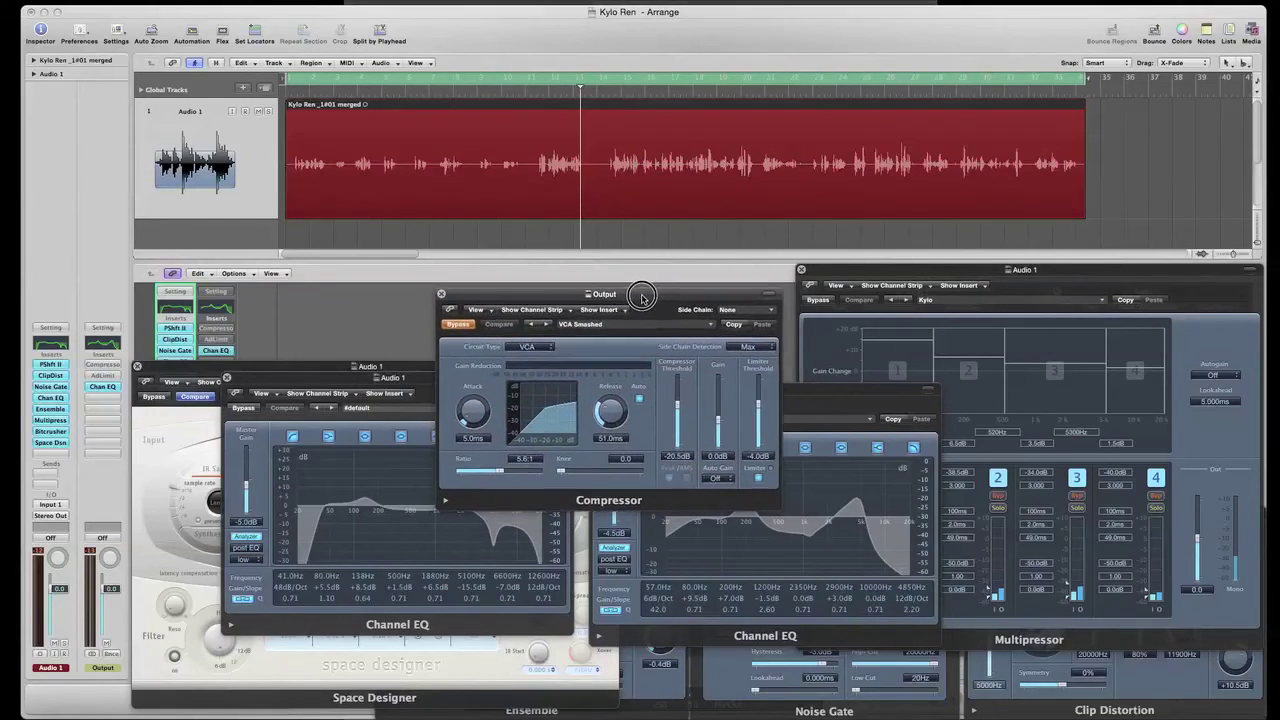
pyautogui.press('space')
pyautogui.click(458, 325)
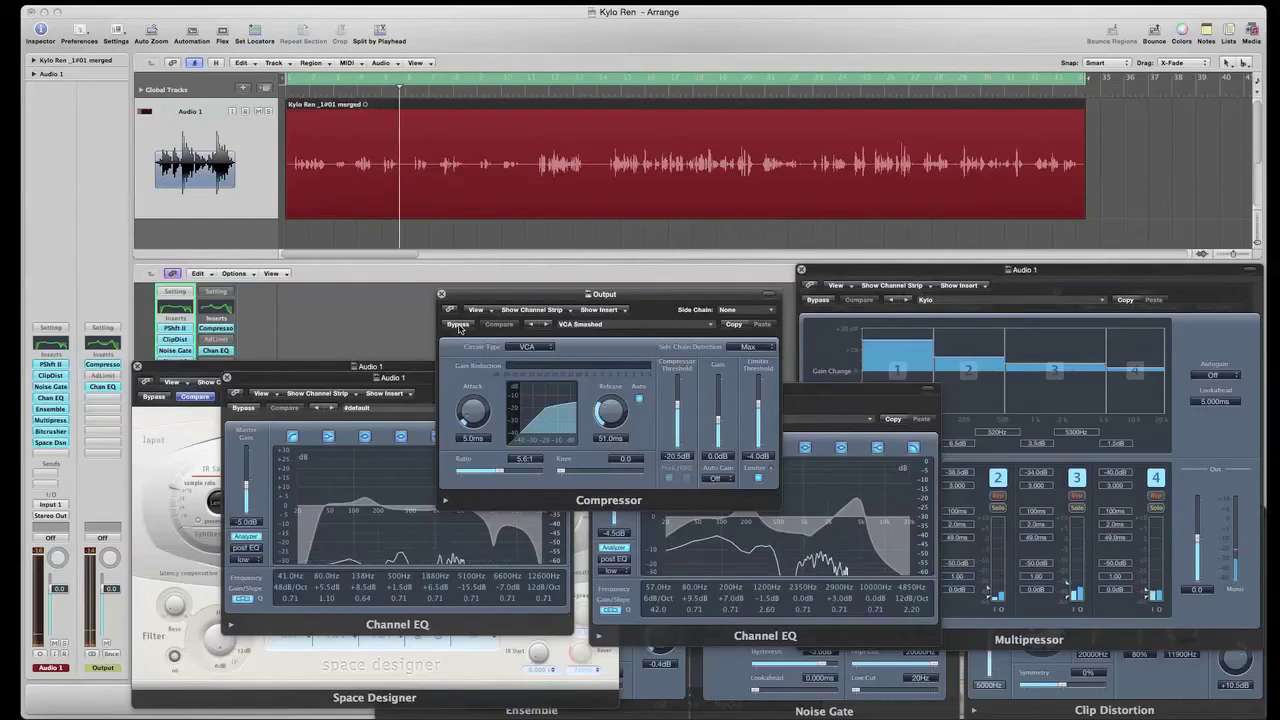
pyautogui.click(459, 326)
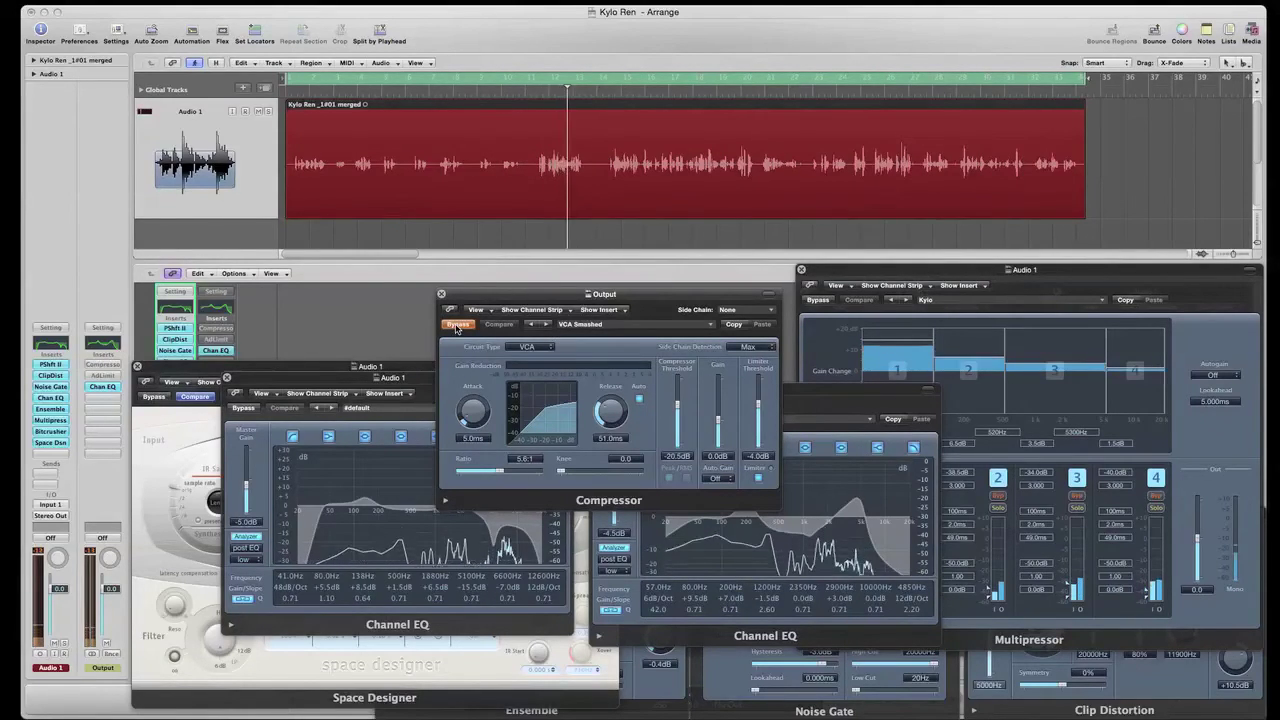
pyautogui.press('space')
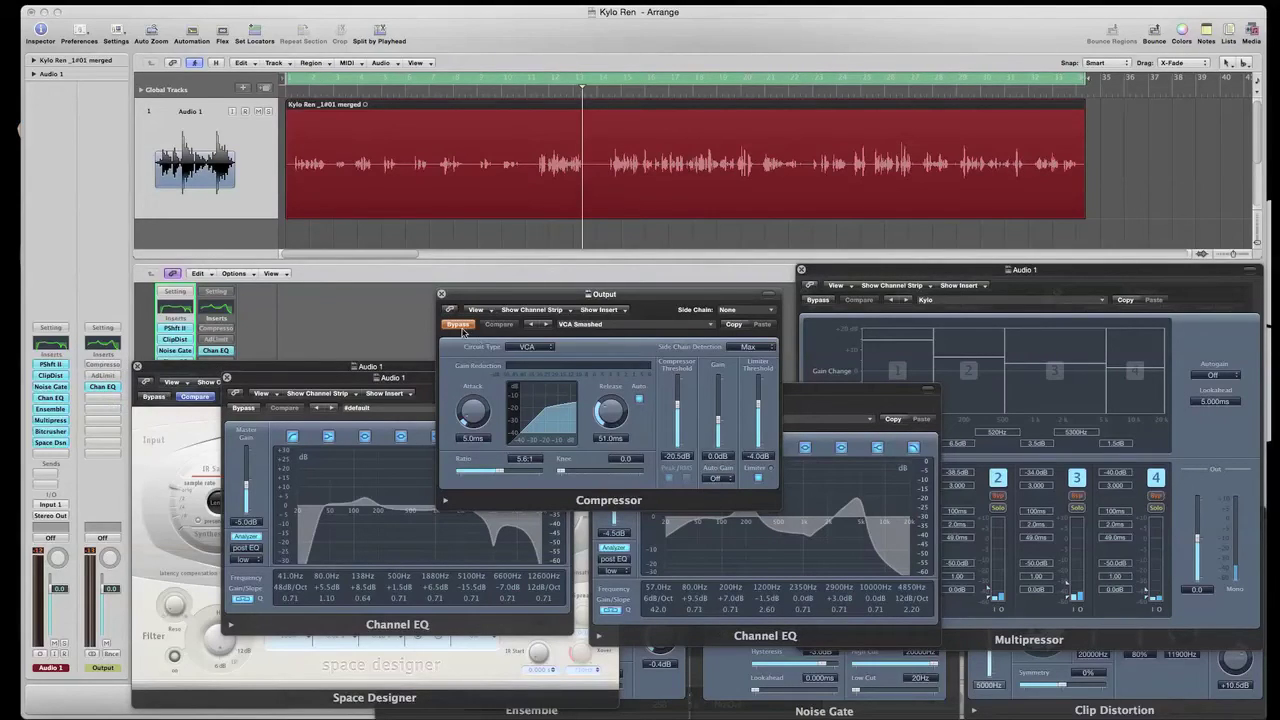
pyautogui.press('space')
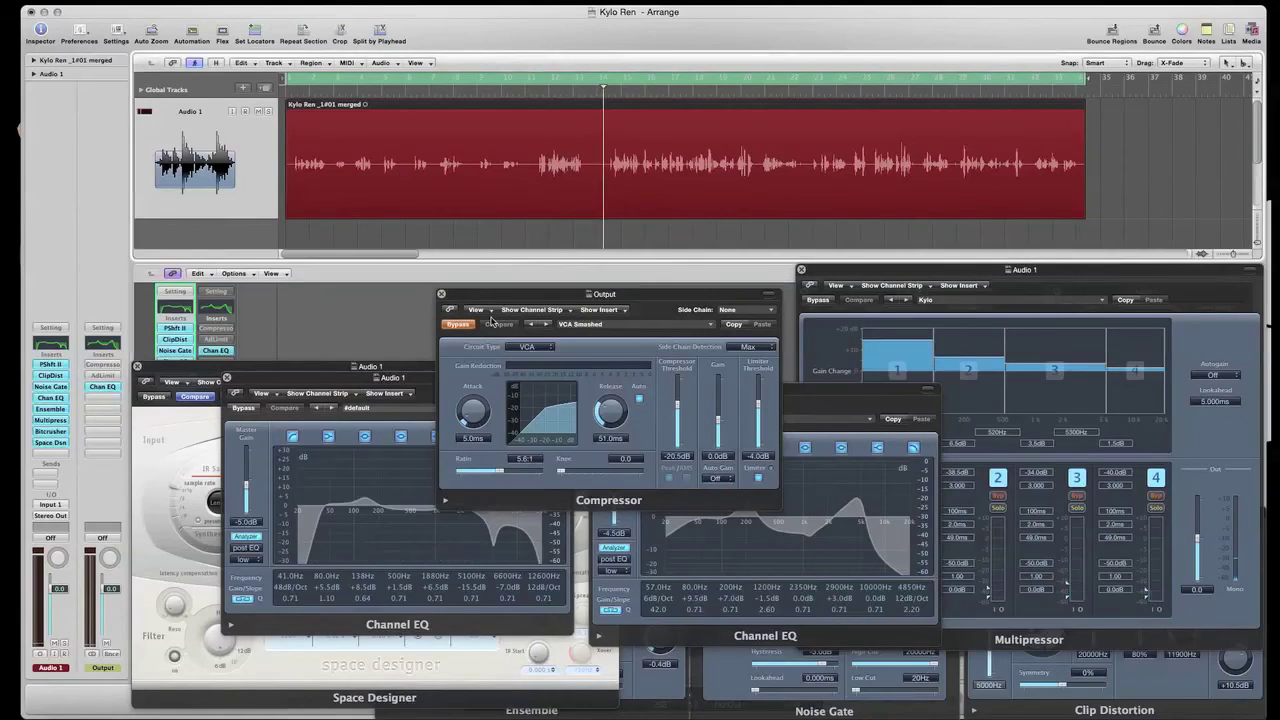
pyautogui.click(459, 324)
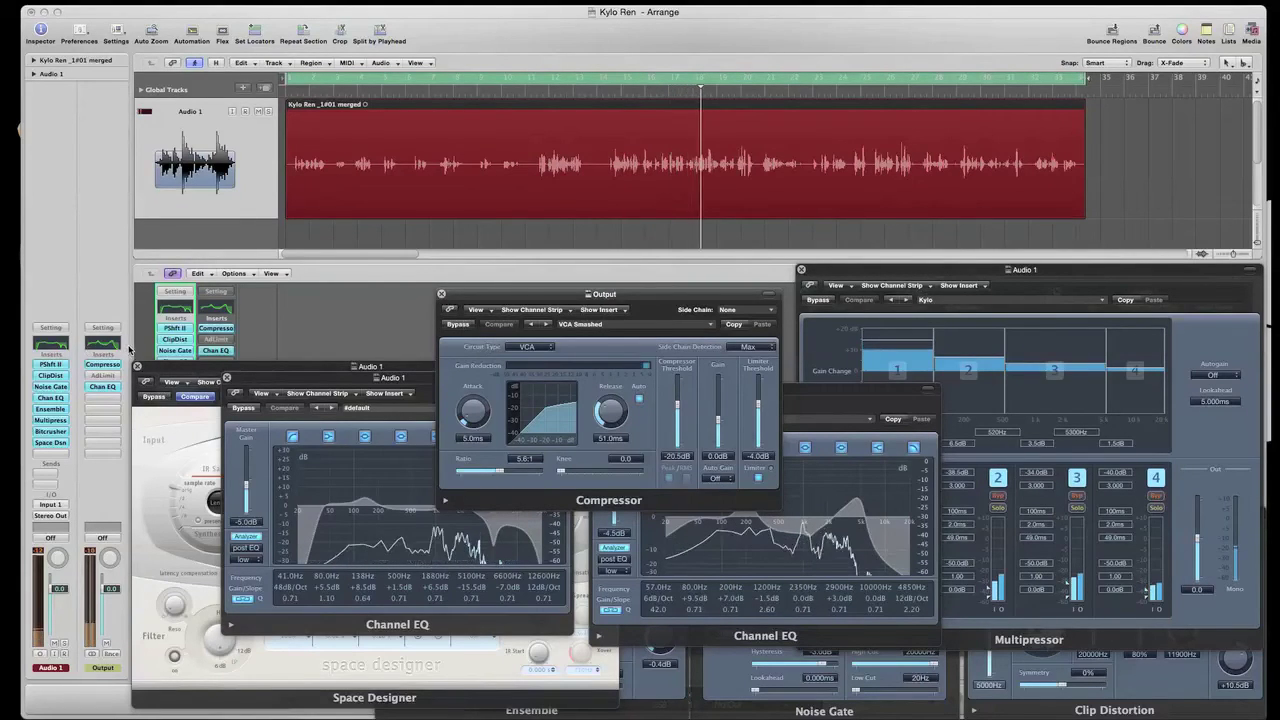
# Open the Adaptive Limiter insert on the Output channel beside the Compressor and check its factory presets, keeping Add Density.
pyautogui.click(104, 376)
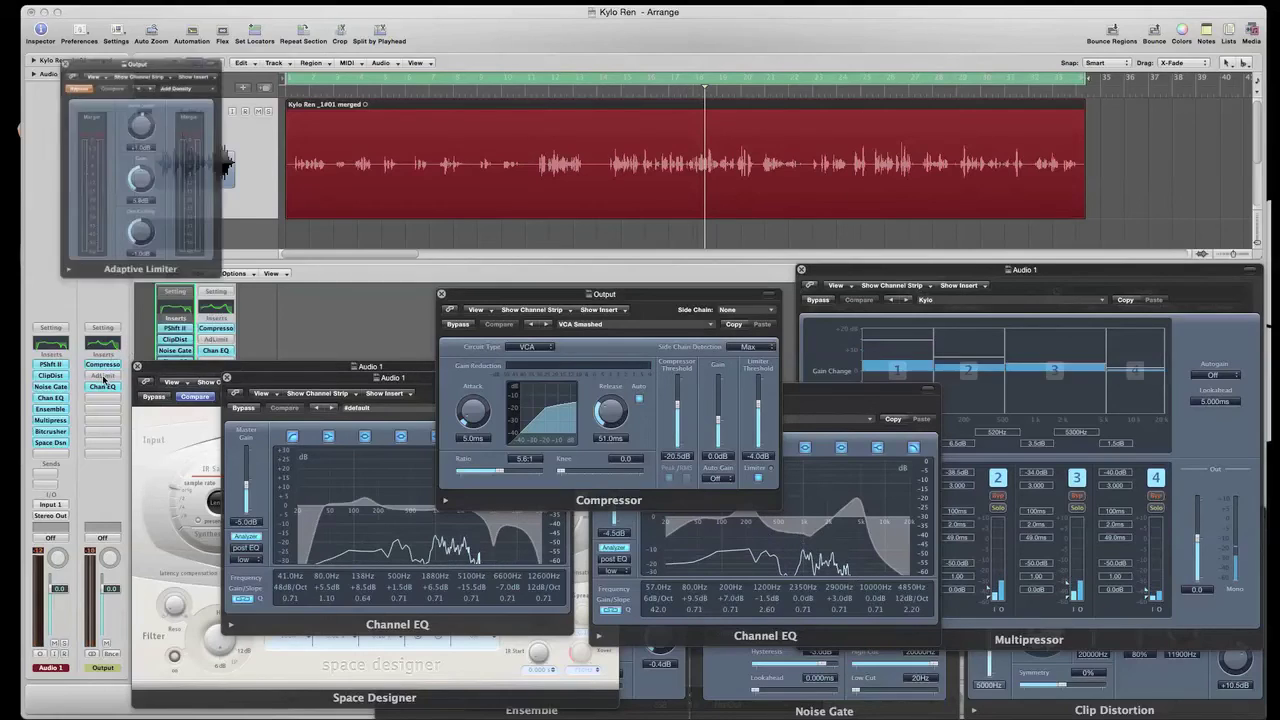
pyautogui.moveTo(156, 35); pyautogui.dragTo(313, 276)
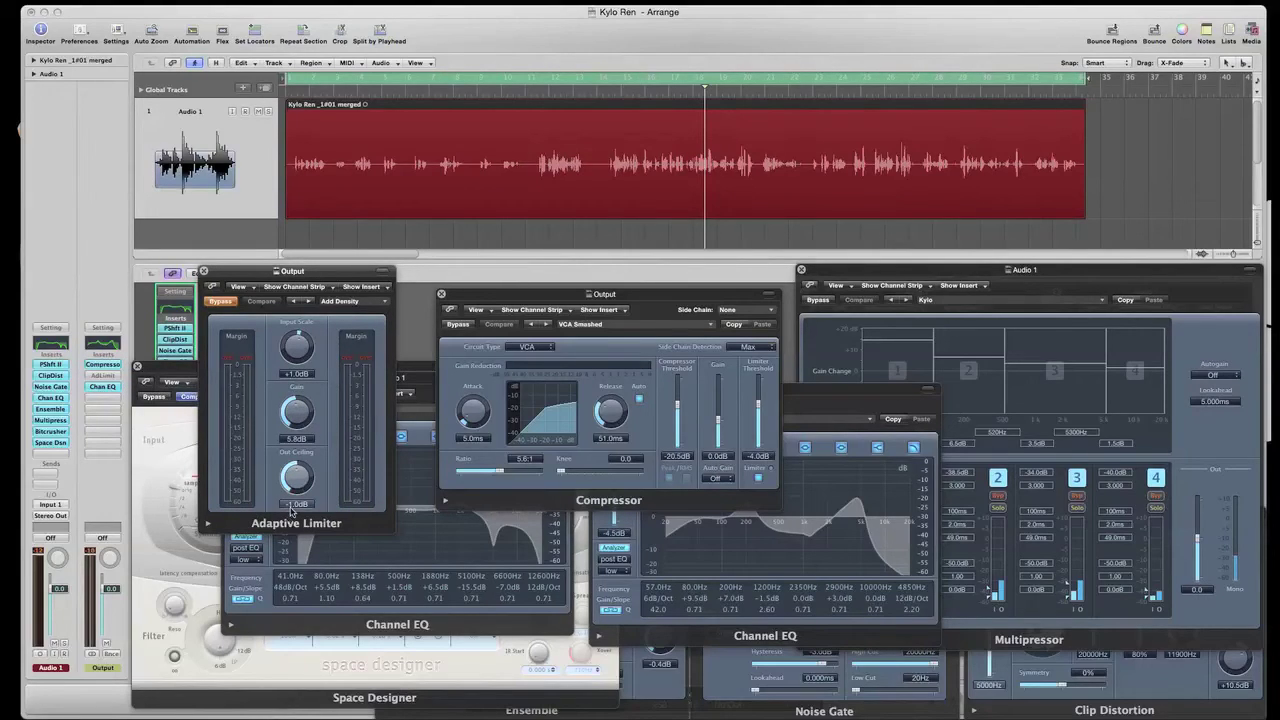
pyautogui.click(381, 304)
pyautogui.moveTo(468, 485)
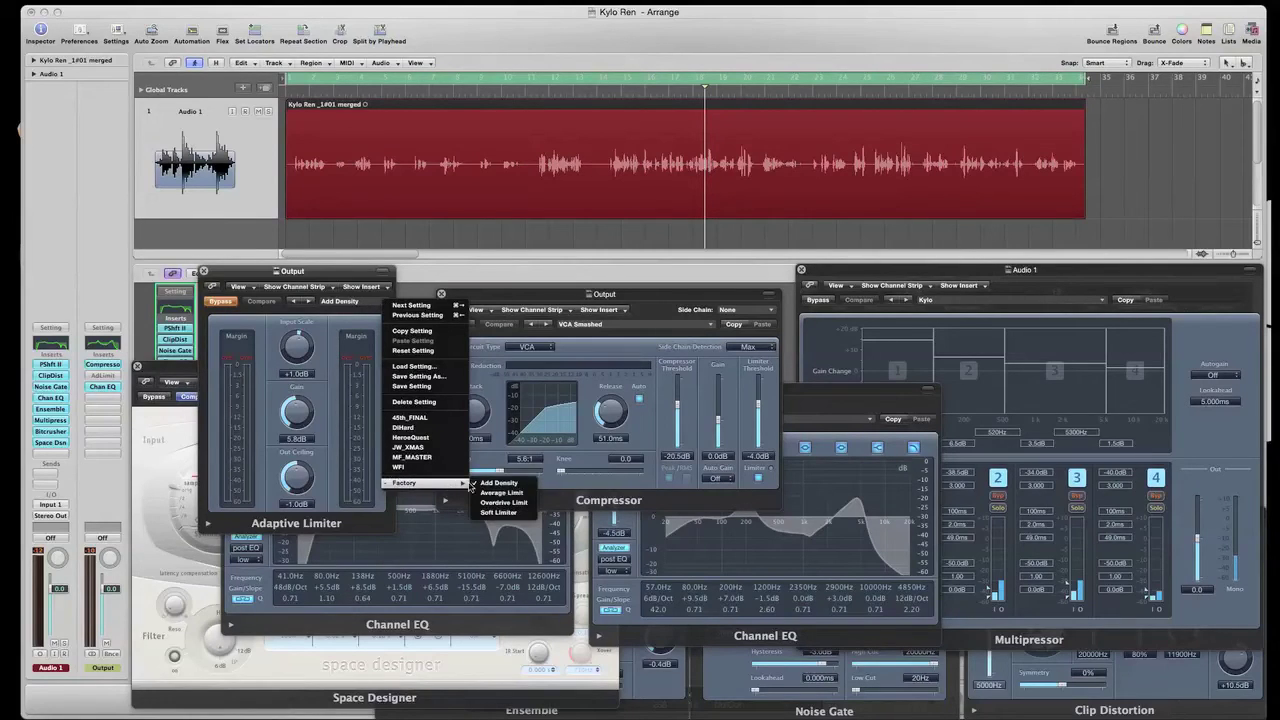
pyautogui.press('Escape')
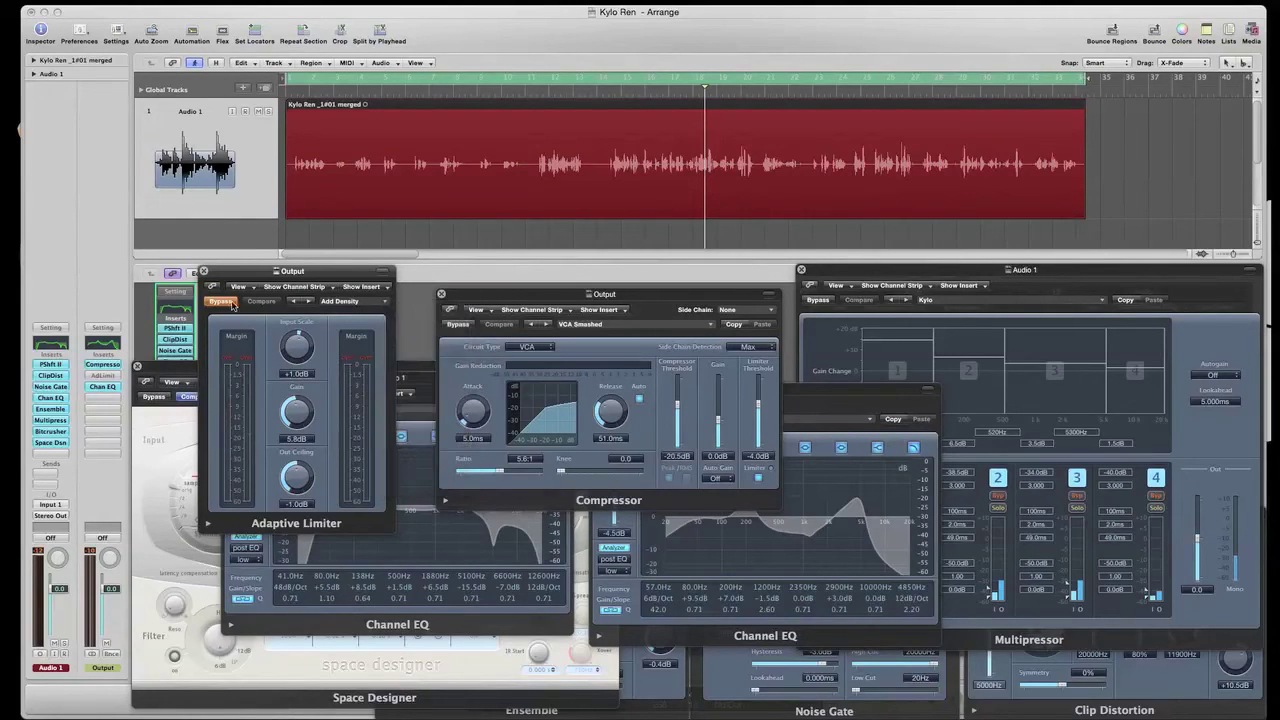
# Play the voice with the Adaptive Limiter bypassed, continue from about bar 11 and take the limiter out of bypass.
pyautogui.press('space')
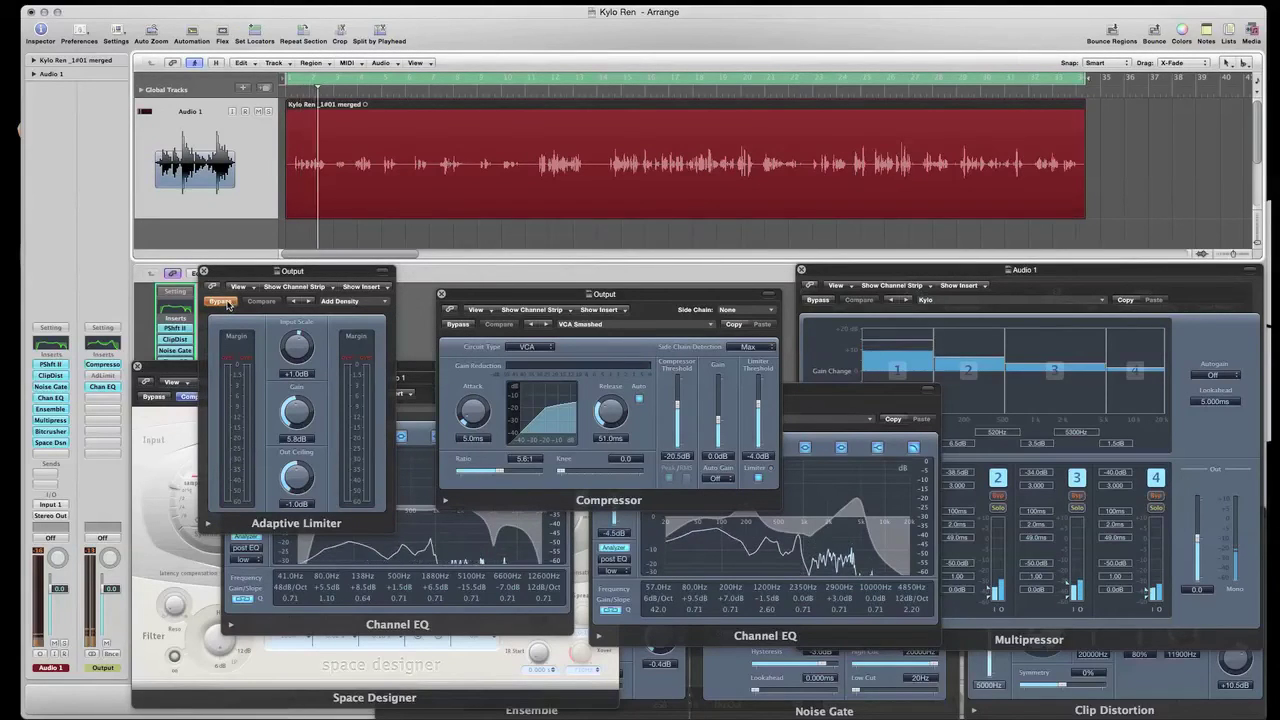
pyautogui.press('space')
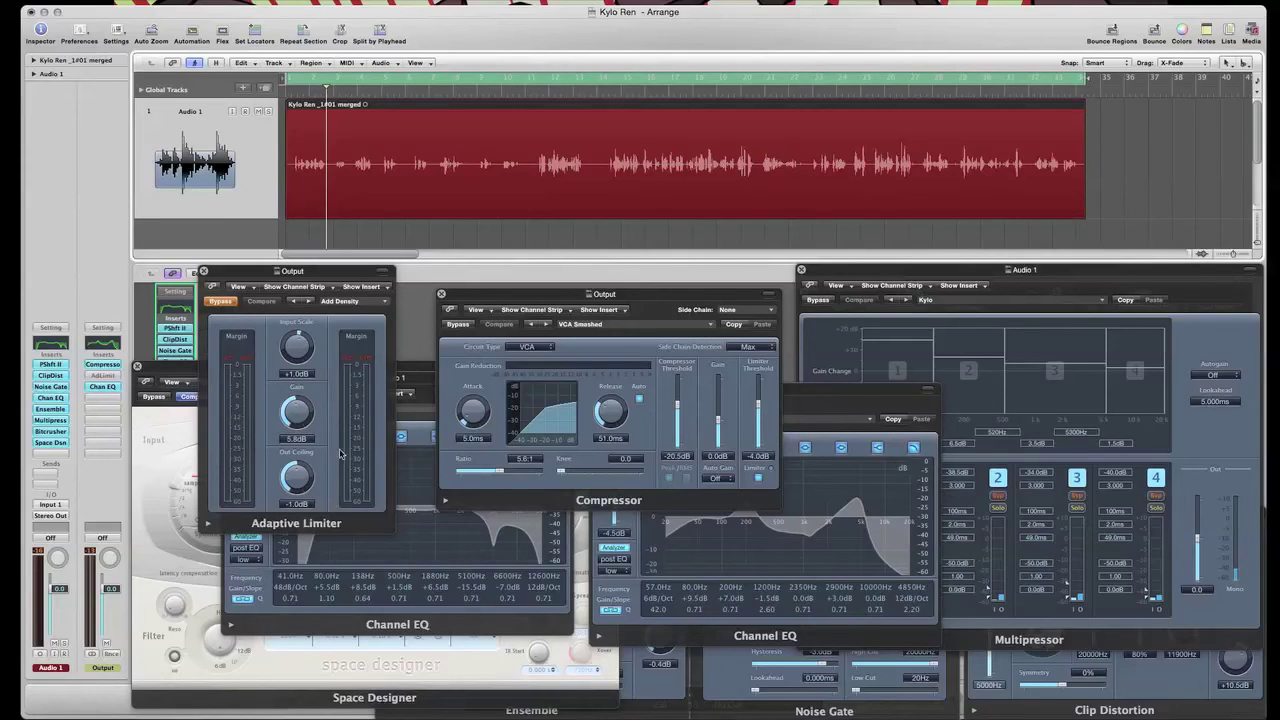
pyautogui.press('space')
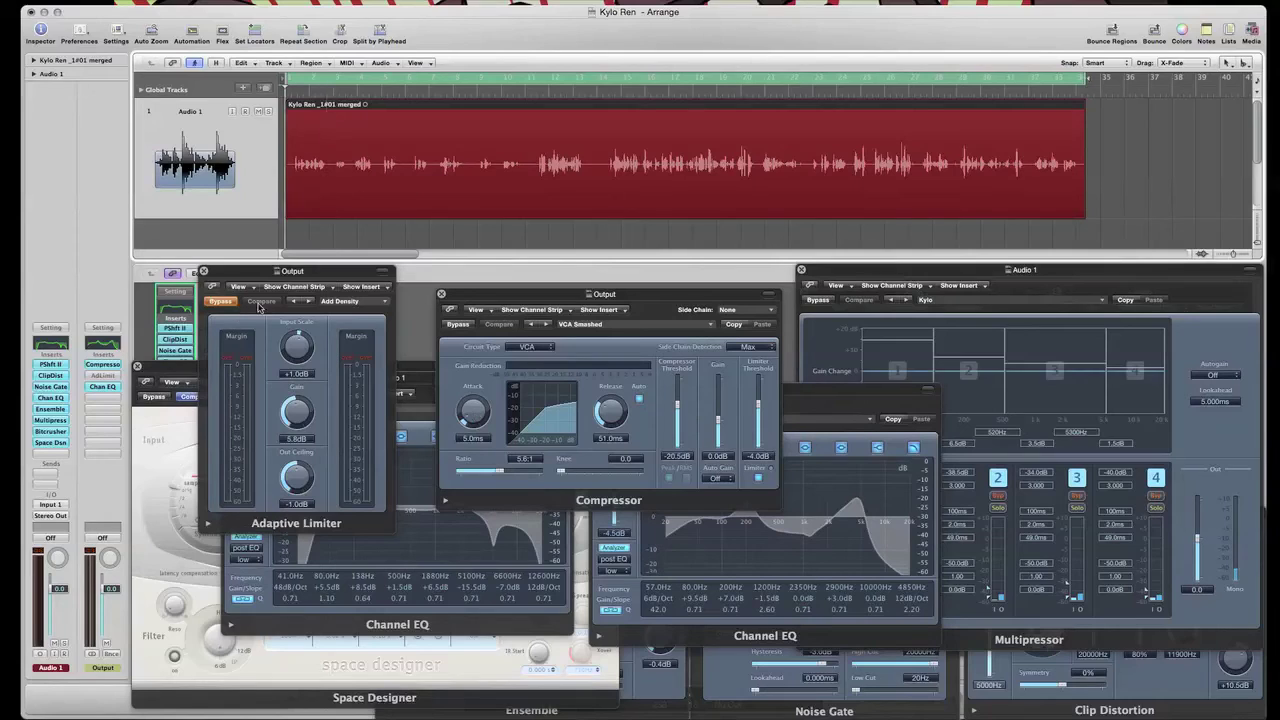
pyautogui.click(536, 97)
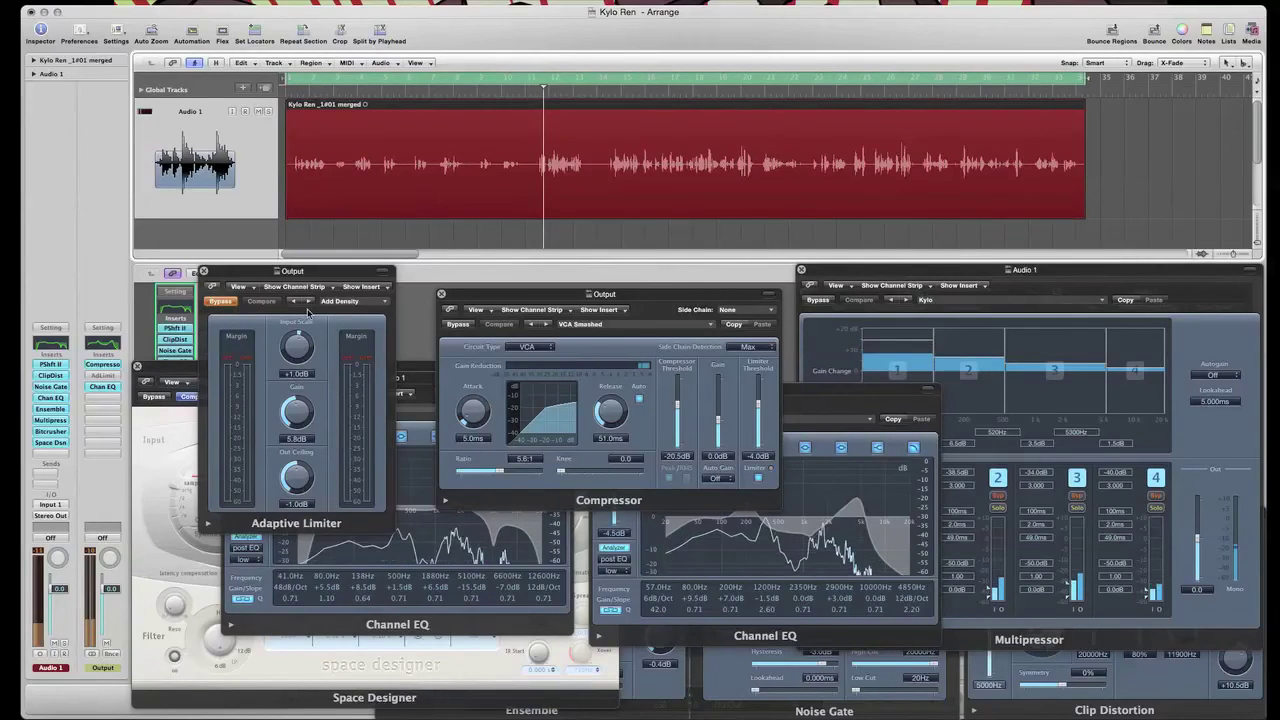
pyautogui.click(220, 302)
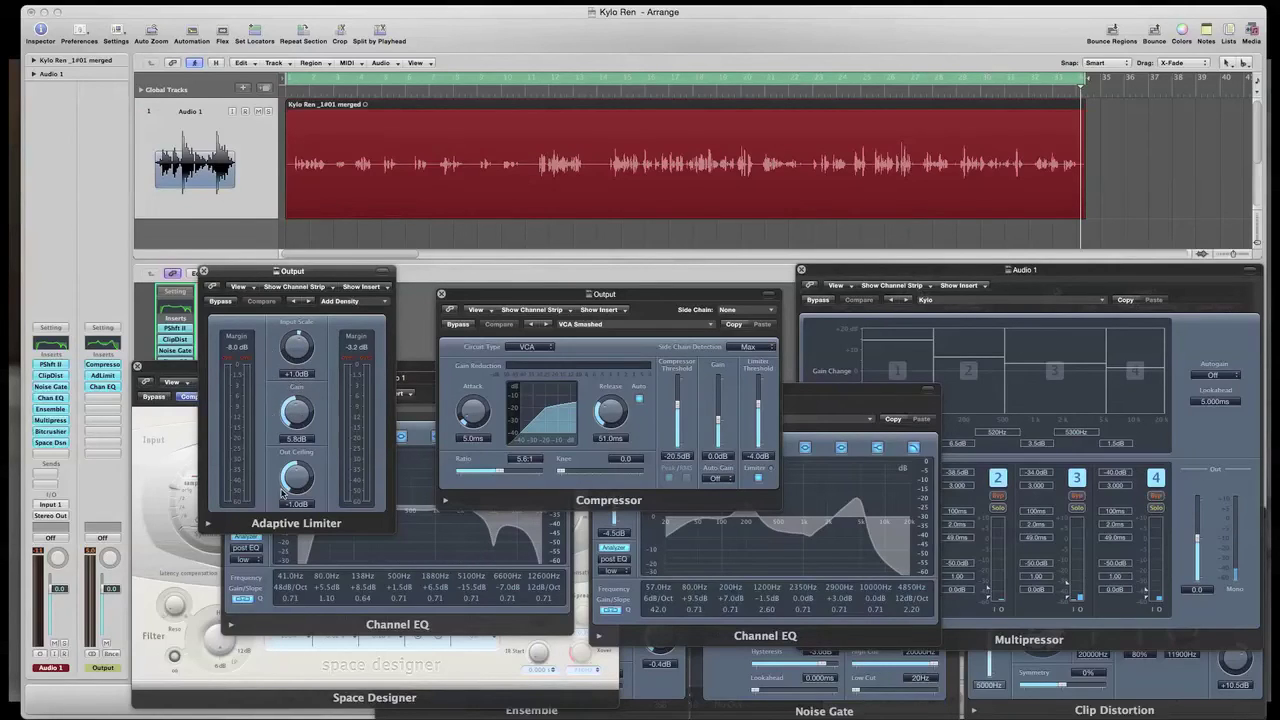
# Close the Output channel's Adaptive Limiter, Compressor and Channel EQ windows.
pyautogui.click(204, 271)
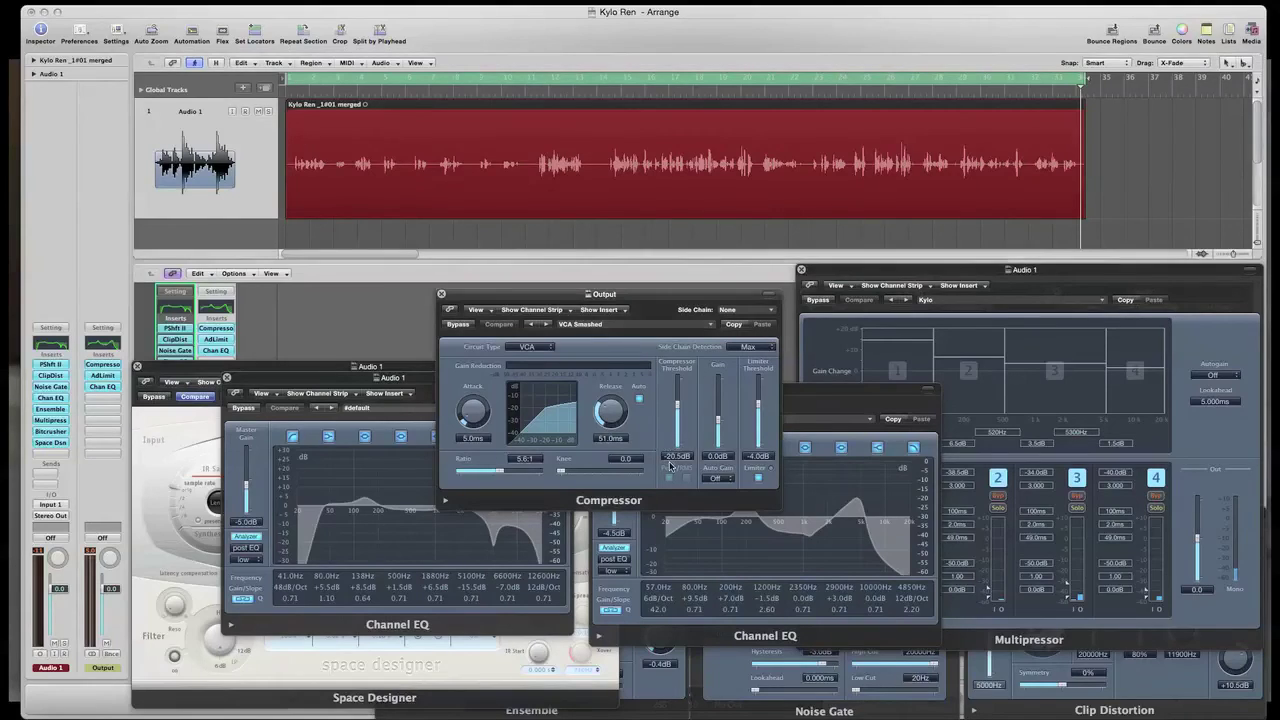
pyautogui.click(757, 477)
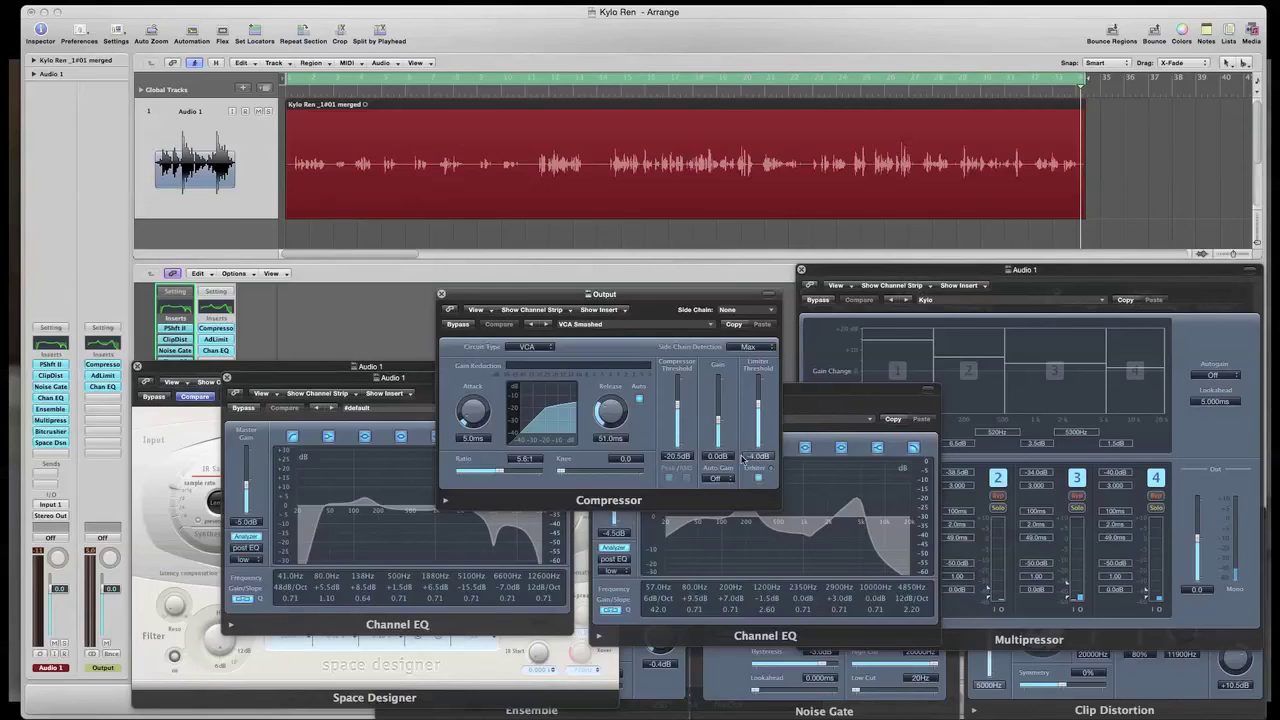
pyautogui.click(441, 295)
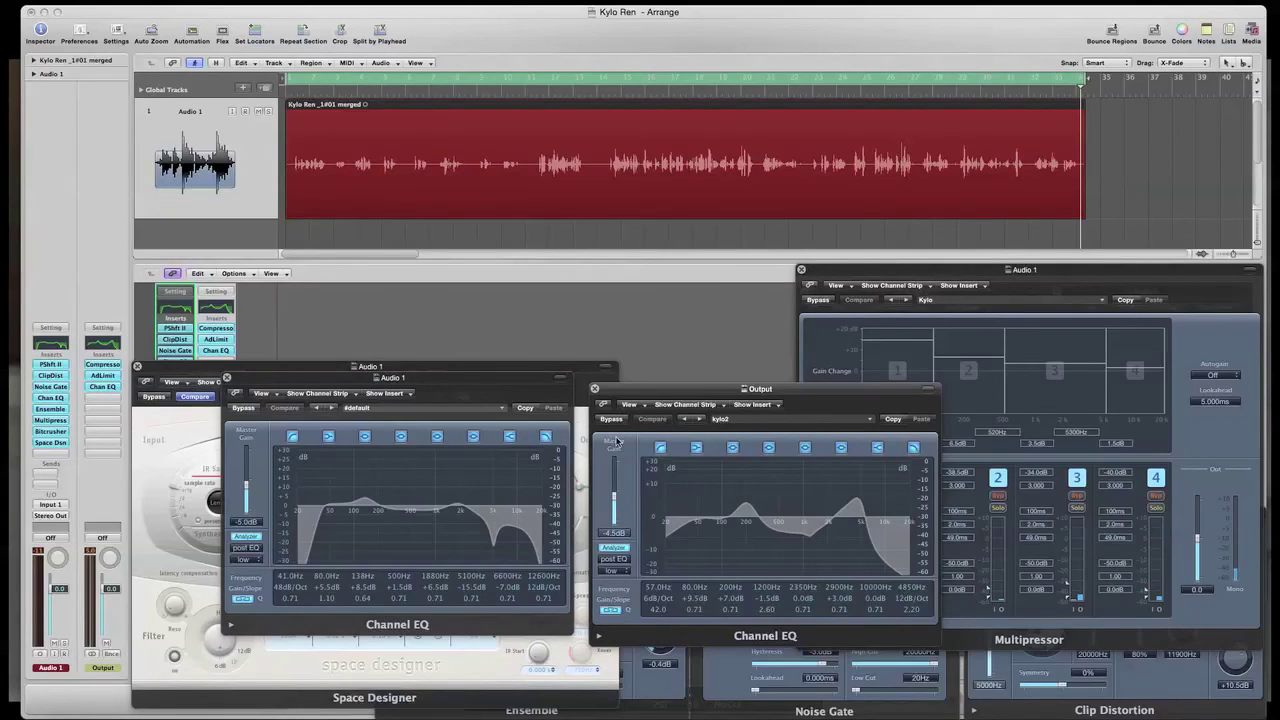
pyautogui.click(614, 547)
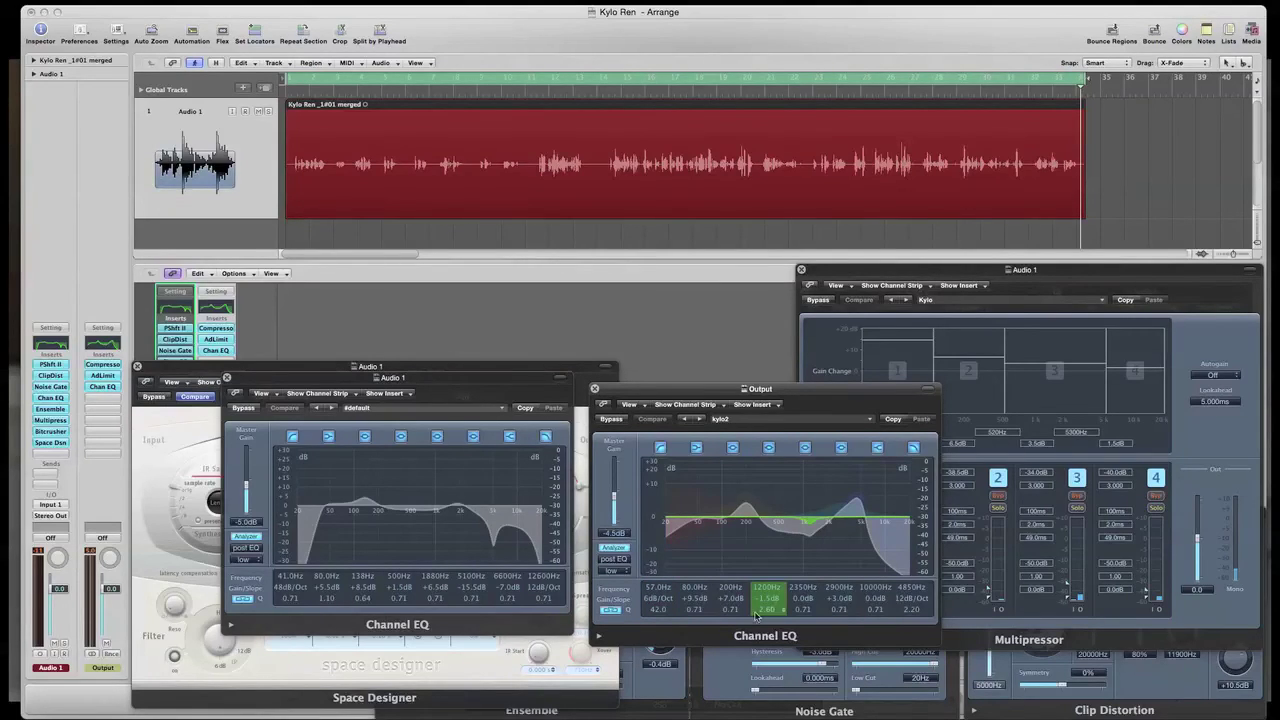
pyautogui.click(596, 390)
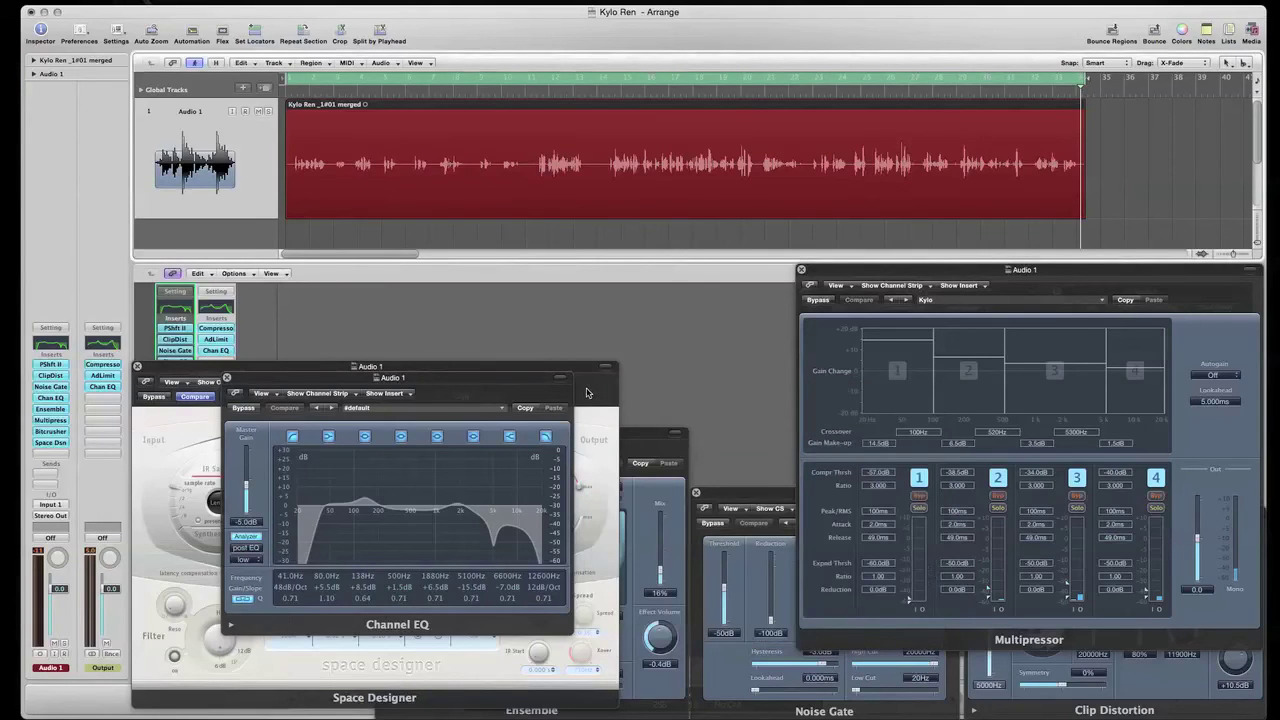
# Close all Audio 1 plug-in windows: Space Designer, Multipressor, Bitcrusher, Channel EQ, Ensemble, Noise Gate, Clip Distortion and Pitch Shifter II.
pyautogui.click(155, 368)
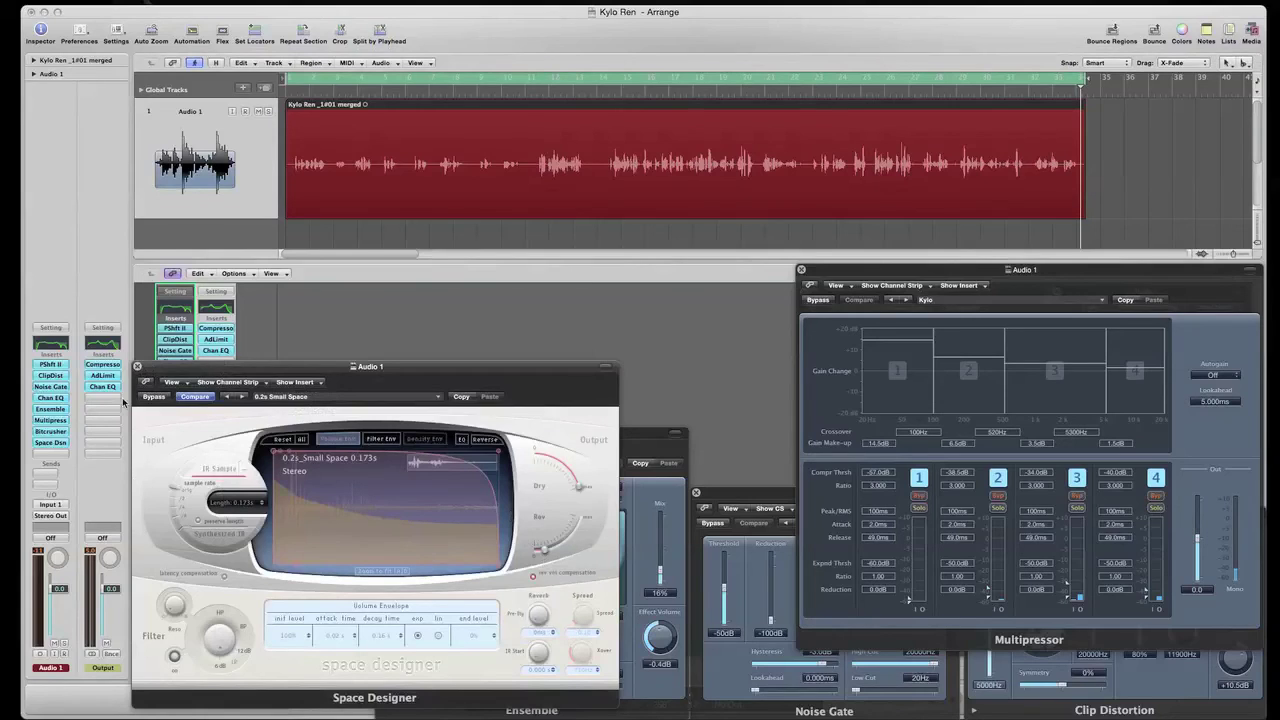
pyautogui.click(138, 367)
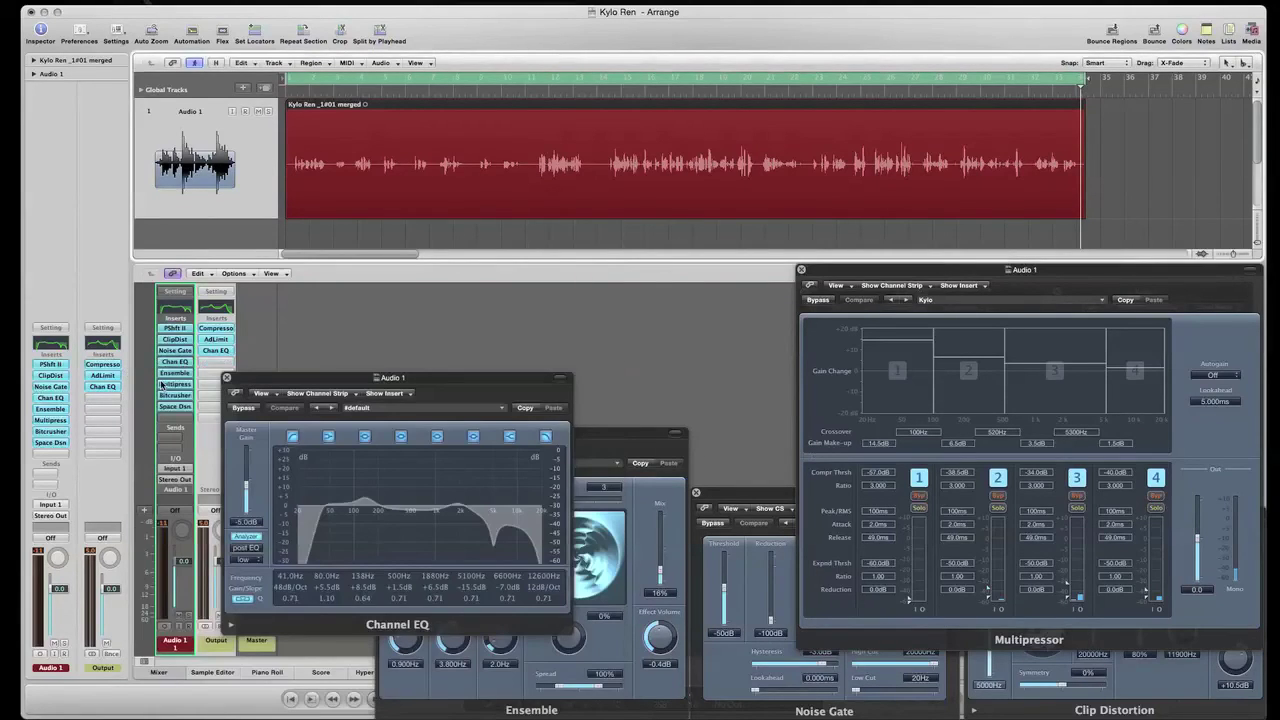
pyautogui.moveTo(963, 272); pyautogui.dragTo(598, 273)
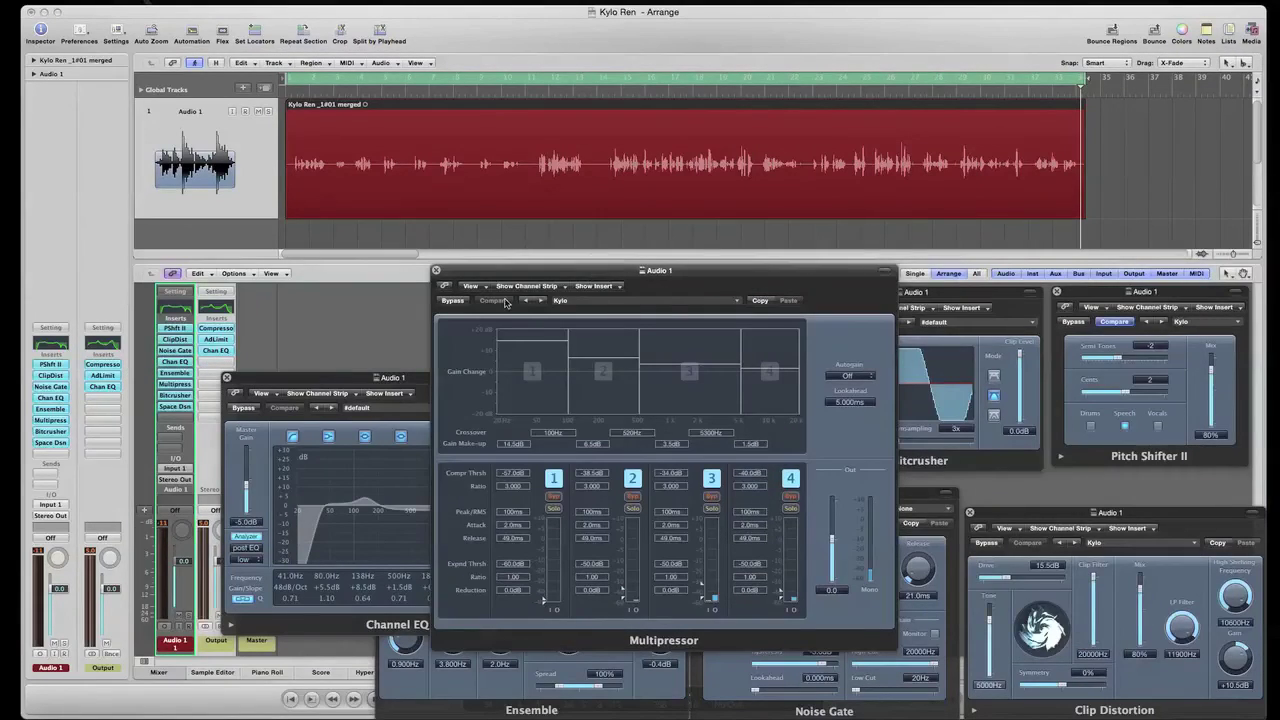
pyautogui.click(436, 271)
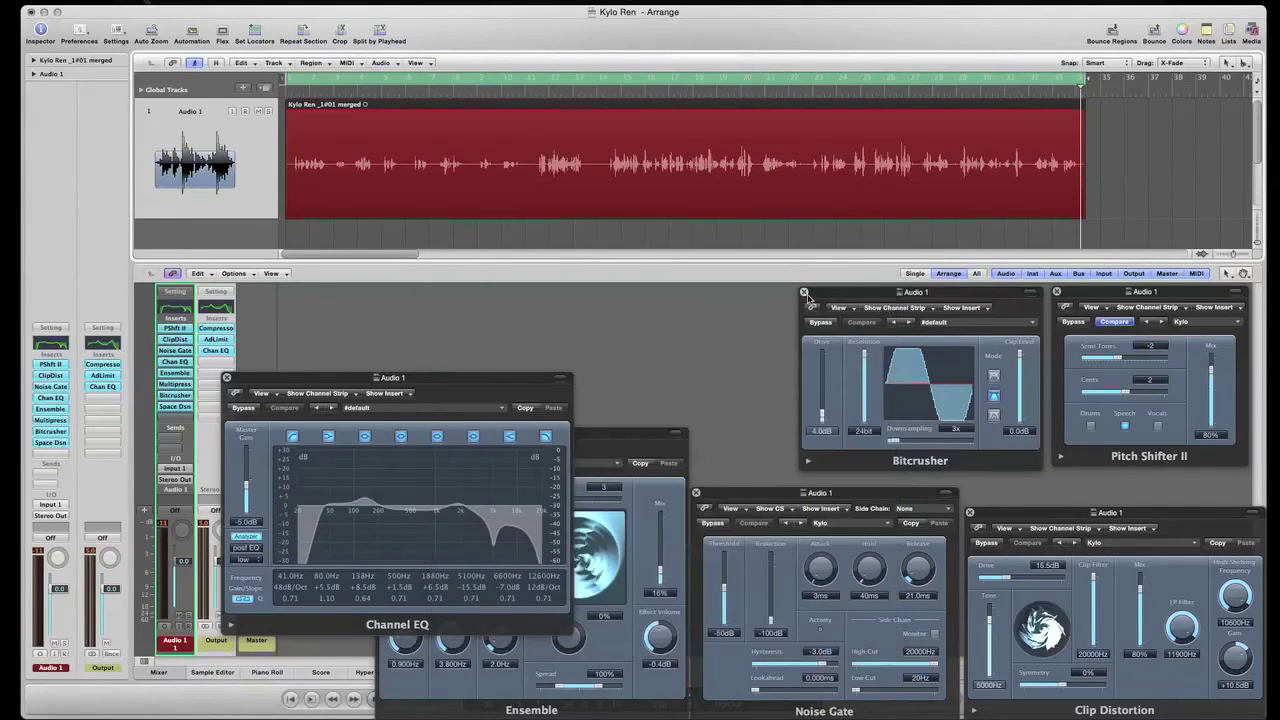
pyautogui.click(804, 292)
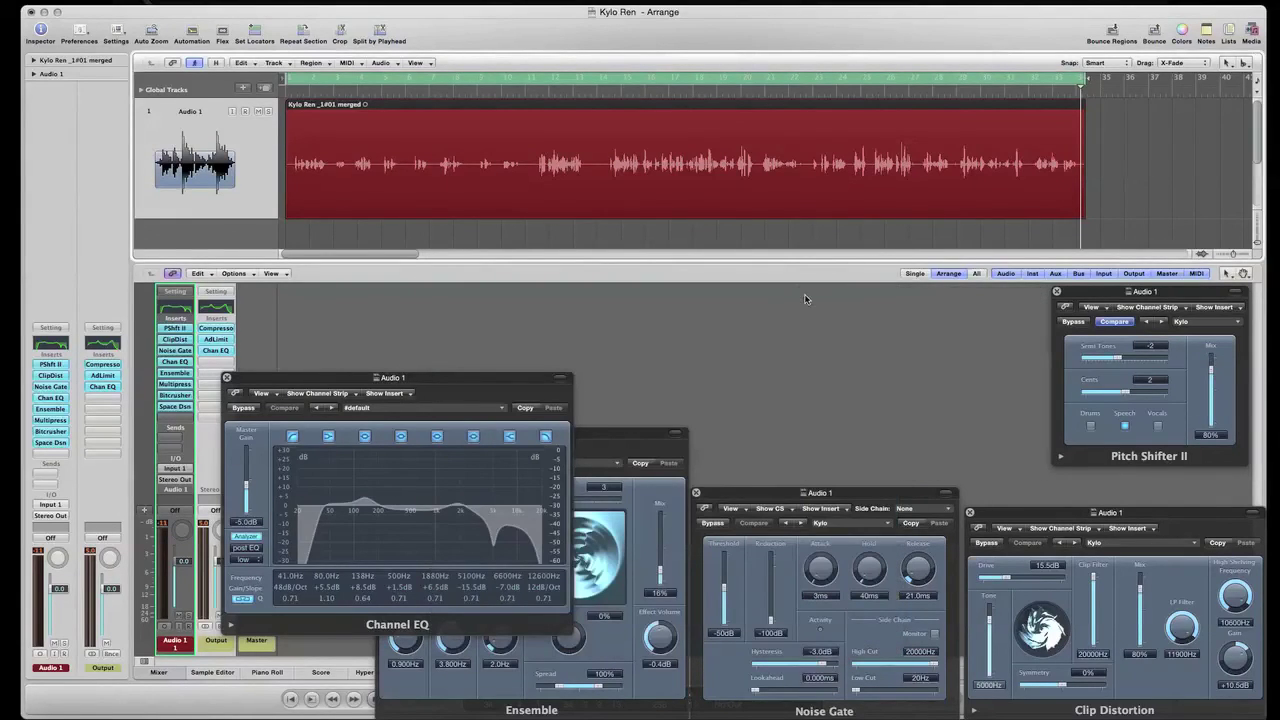
pyautogui.click(227, 379)
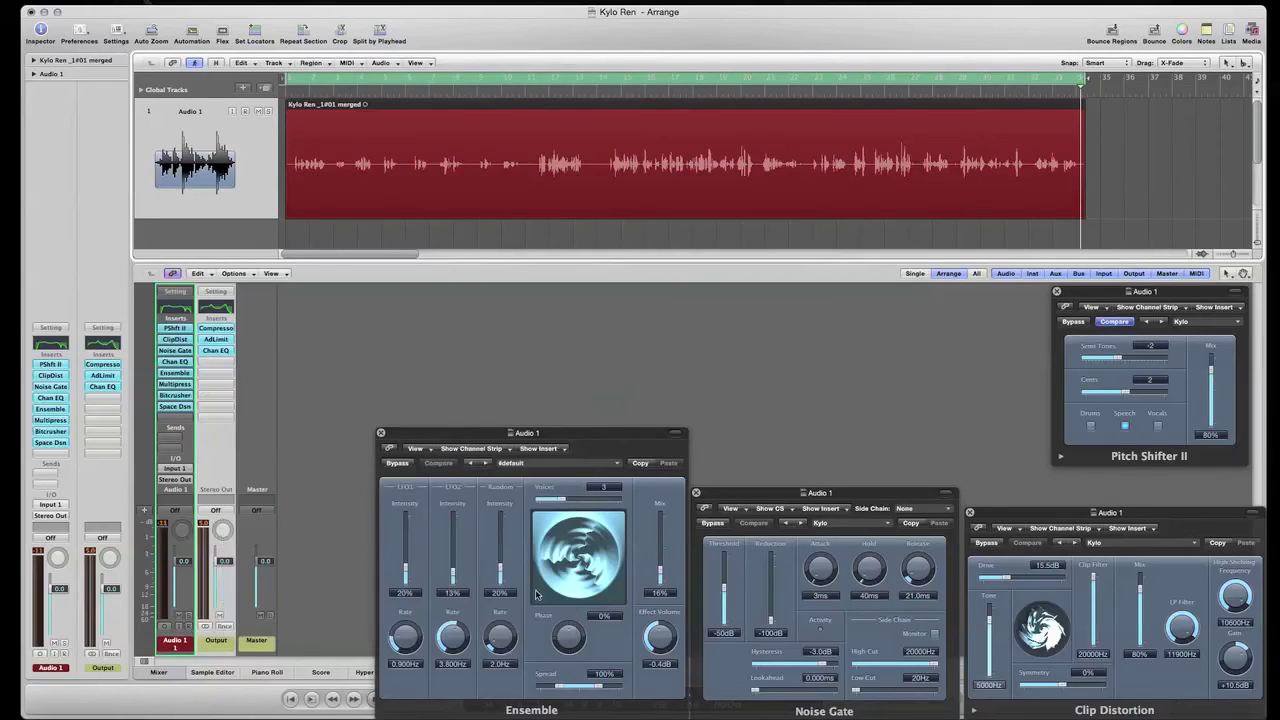
pyautogui.click(380, 434)
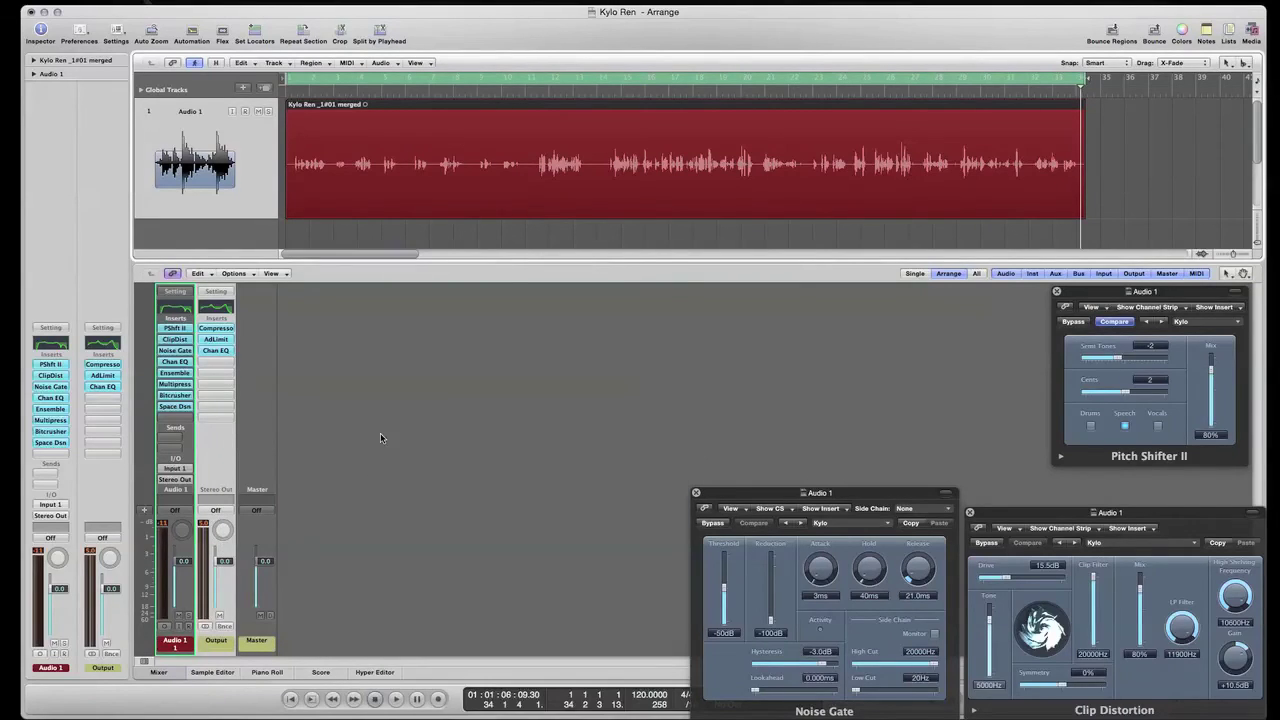
pyautogui.click(696, 494)
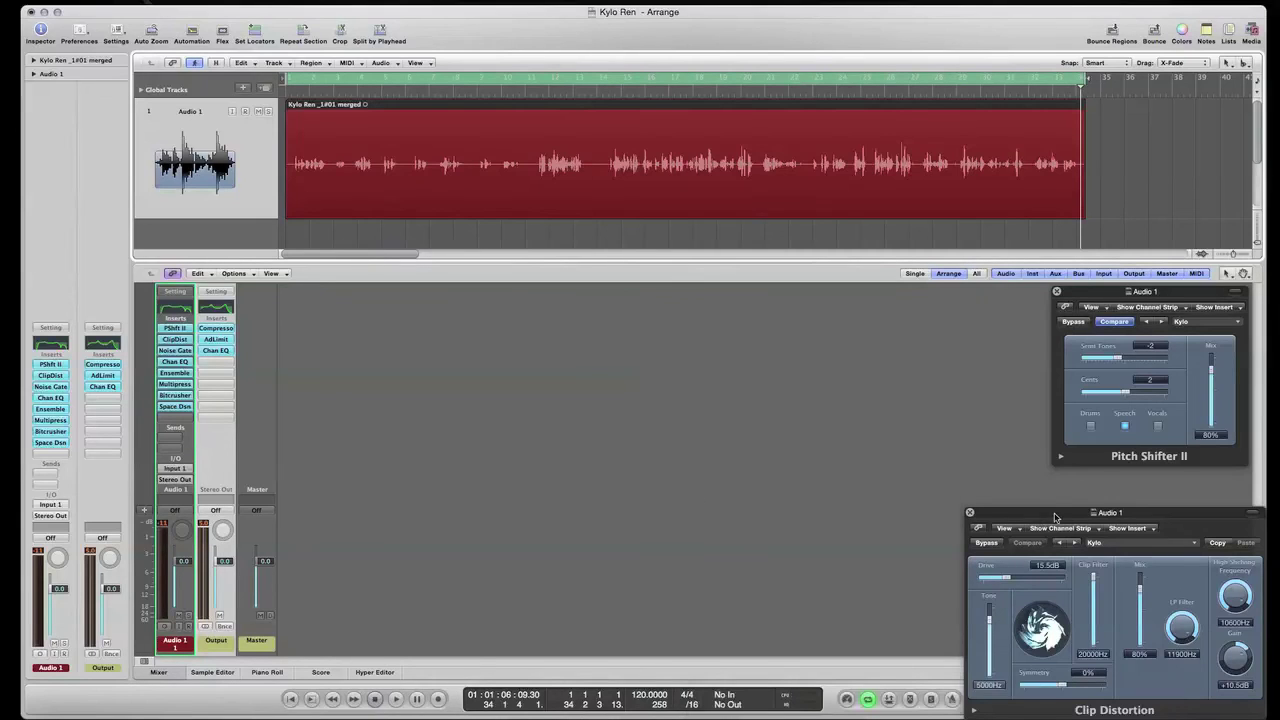
pyautogui.click(969, 513)
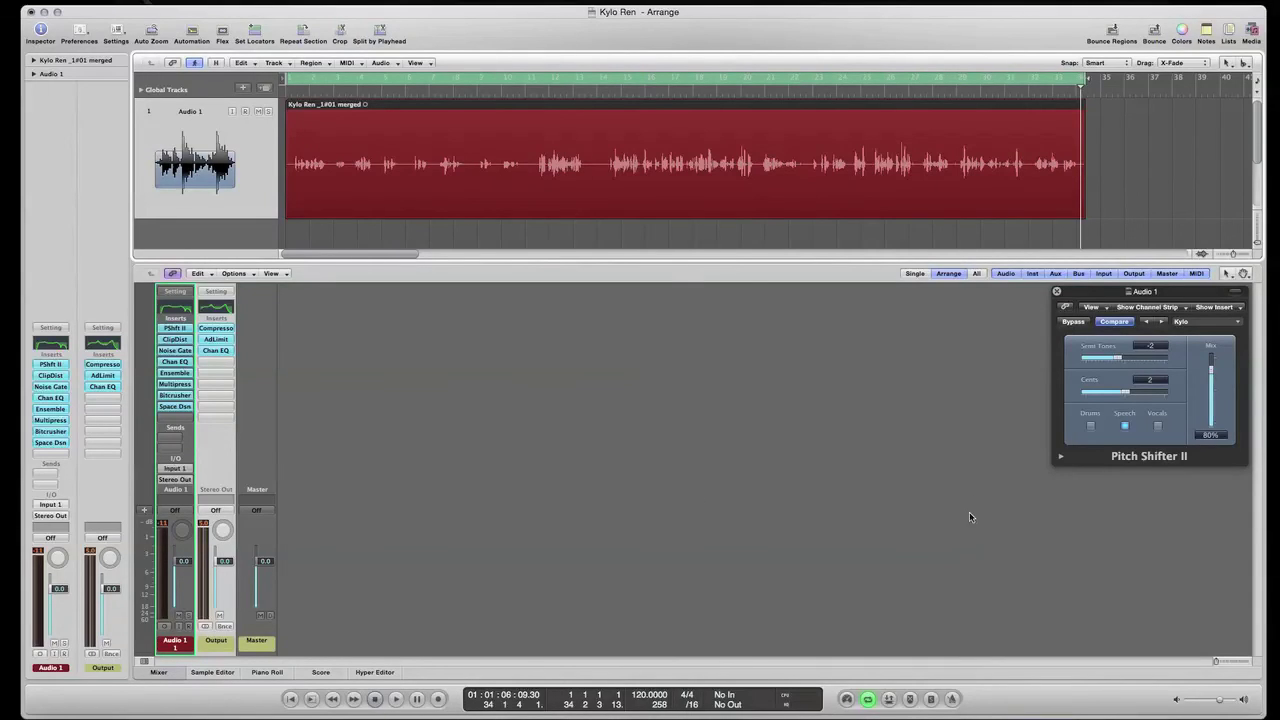
pyautogui.click(1057, 291)
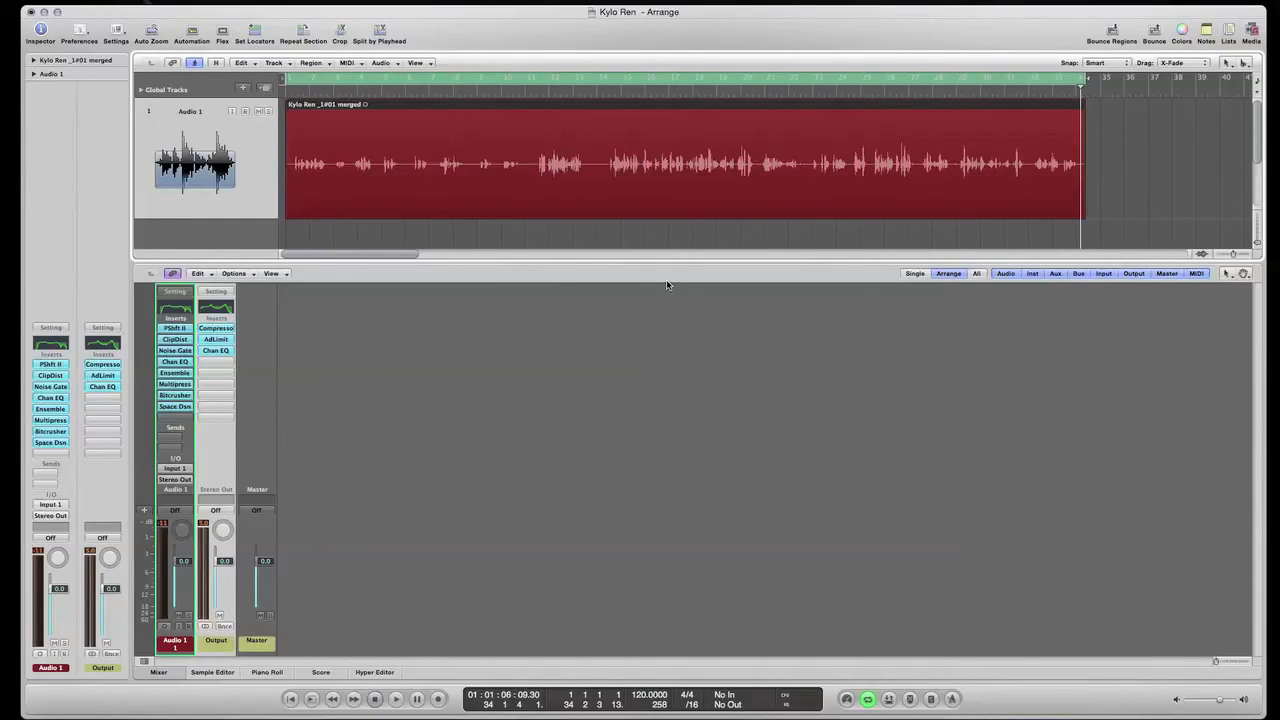
# Play the voice track to its end with every Audio 1 and Output insert active, and stop playback.
pyautogui.press('space')
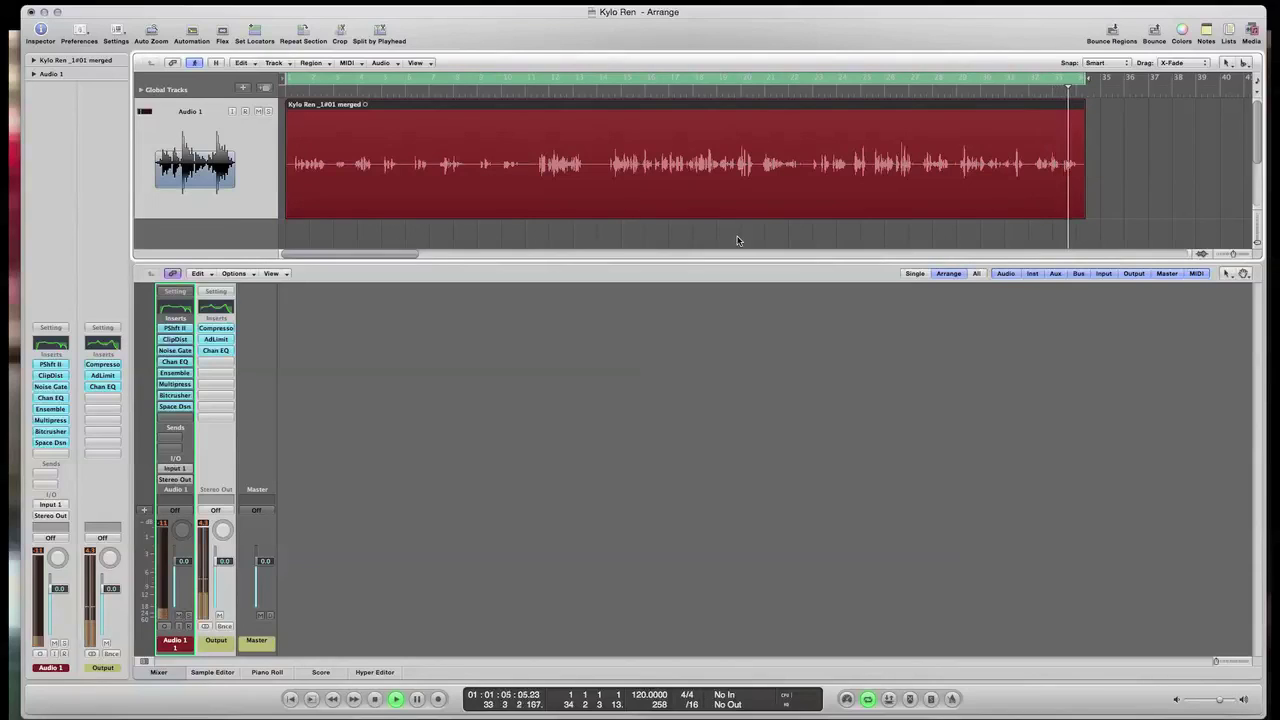
pyautogui.press('space')
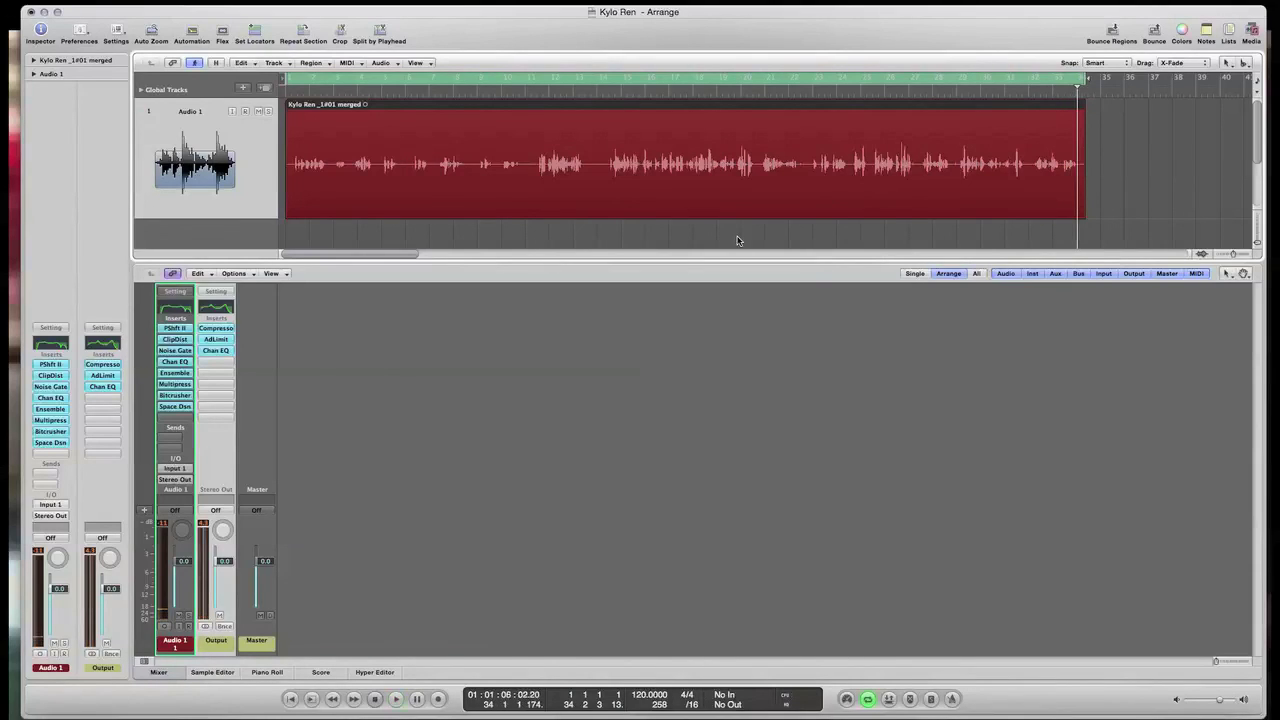